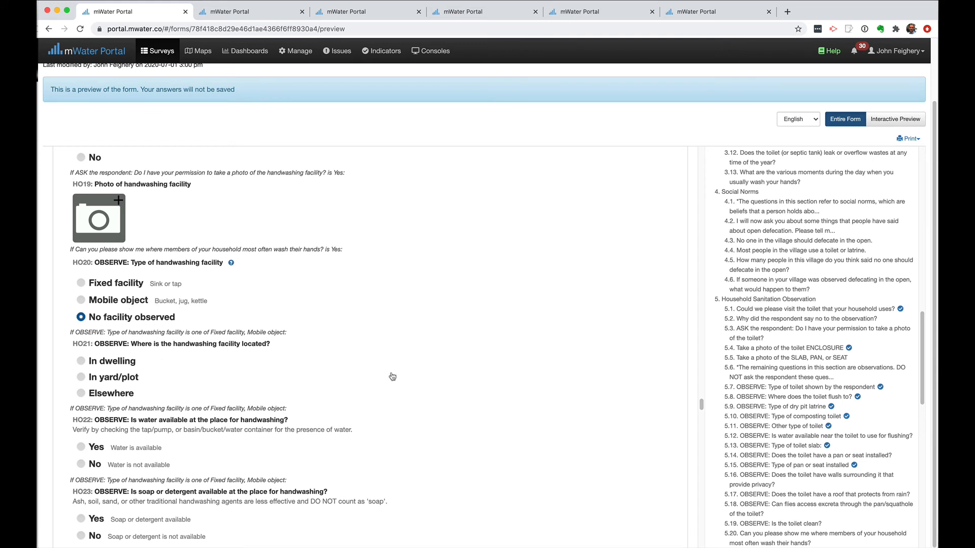
# Scroll the survey form preview to the HO17–HO23 handwashing observation questions
pyautogui.scroll(-2, 393, 376)
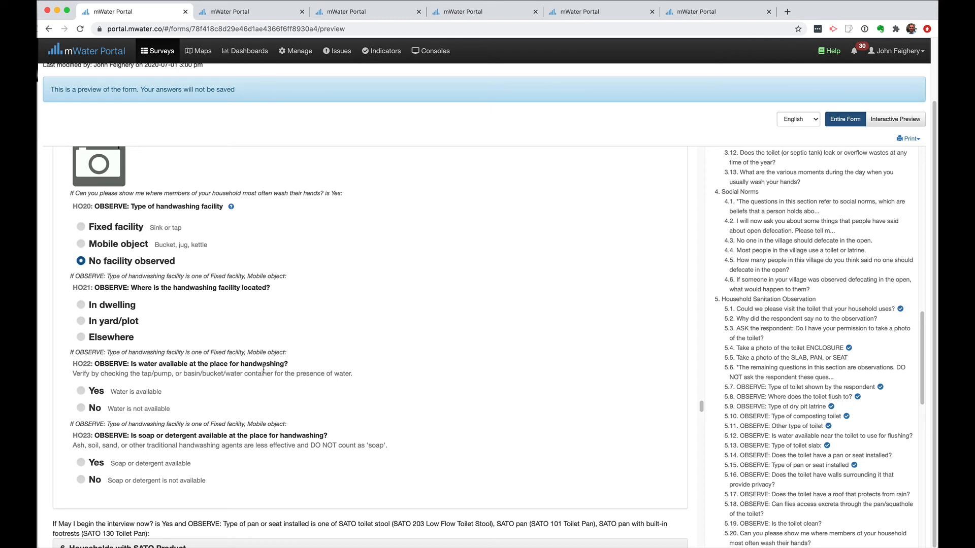
pyautogui.scroll(5, 264, 369)
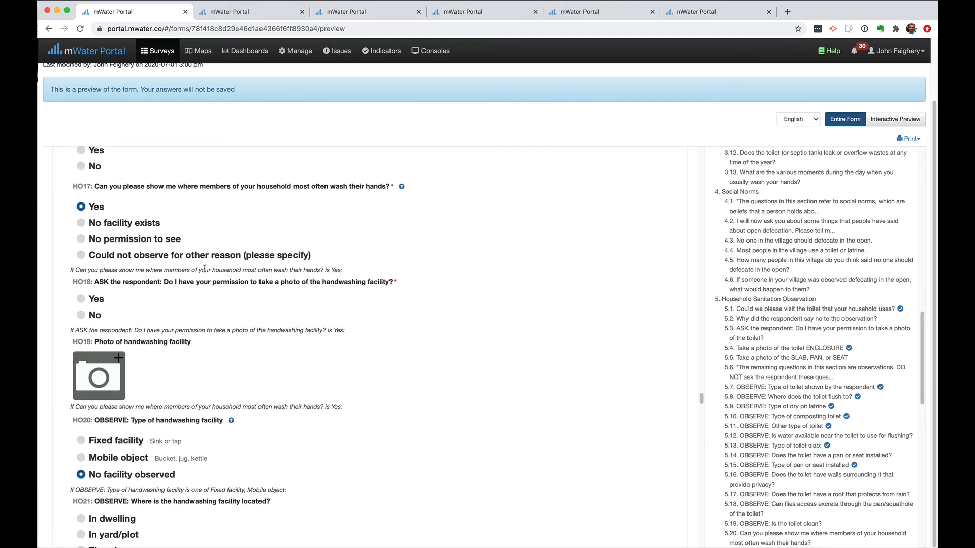
pyautogui.scroll(-1, 225, 216)
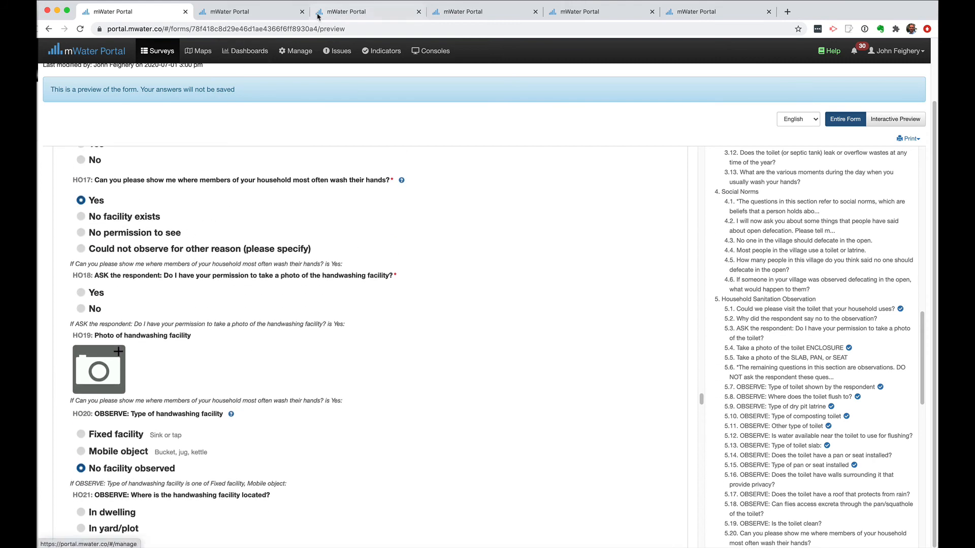
# On the Households dashboard, place a new chart beside the Hygiene service level (JMP) chart and remove the spacer
pyautogui.click(352, 14)
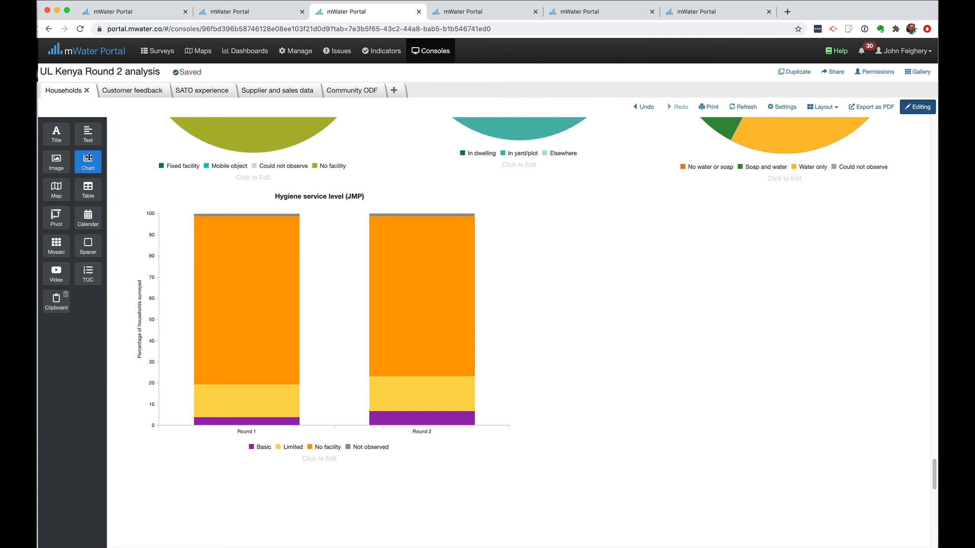
pyautogui.moveTo(88, 157); pyautogui.dragTo(505, 215)
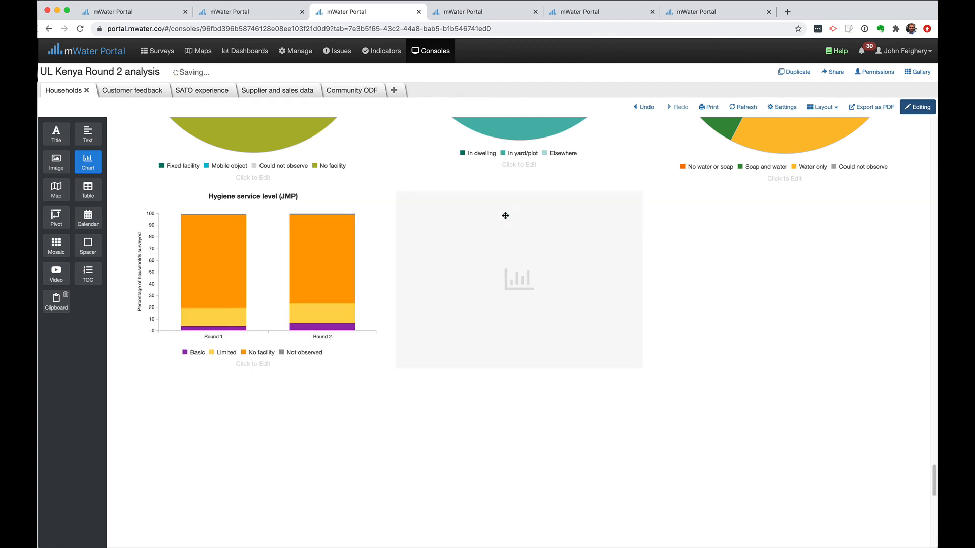
pyautogui.moveTo(908, 194)
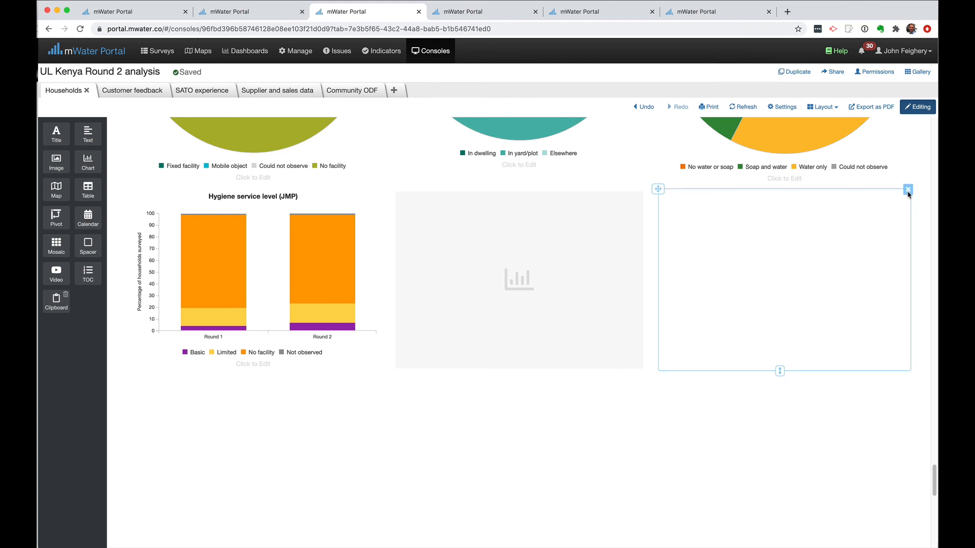
pyautogui.click(909, 190)
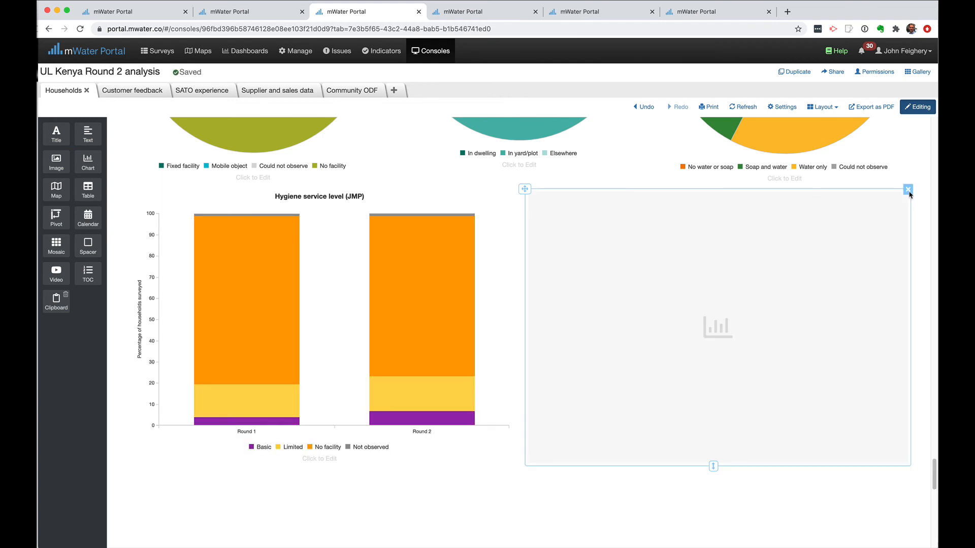
# Make the new chart a Bar chart on Household Survey UNICEF LIXIL (v1.4), then begin picking its horizontal axis field
pyautogui.click(709, 332)
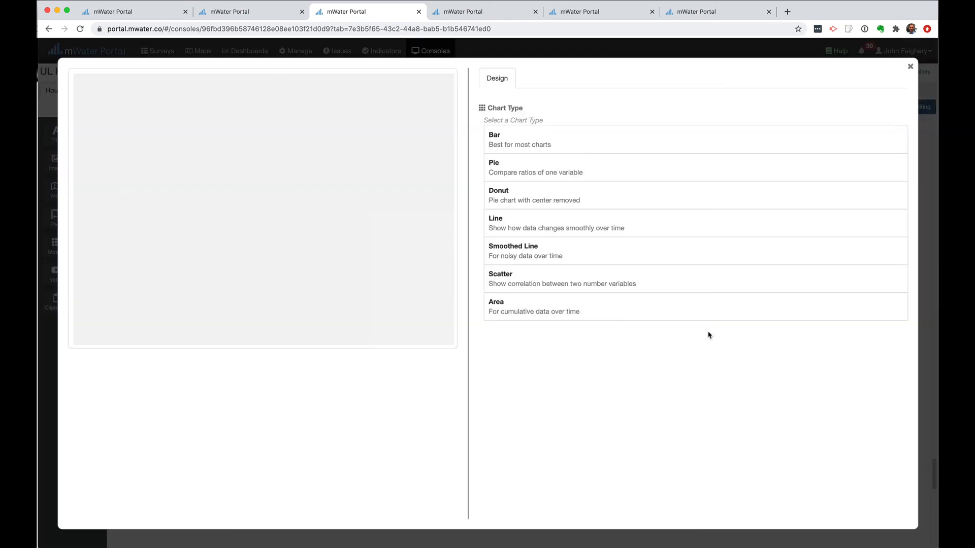
pyautogui.click(529, 140)
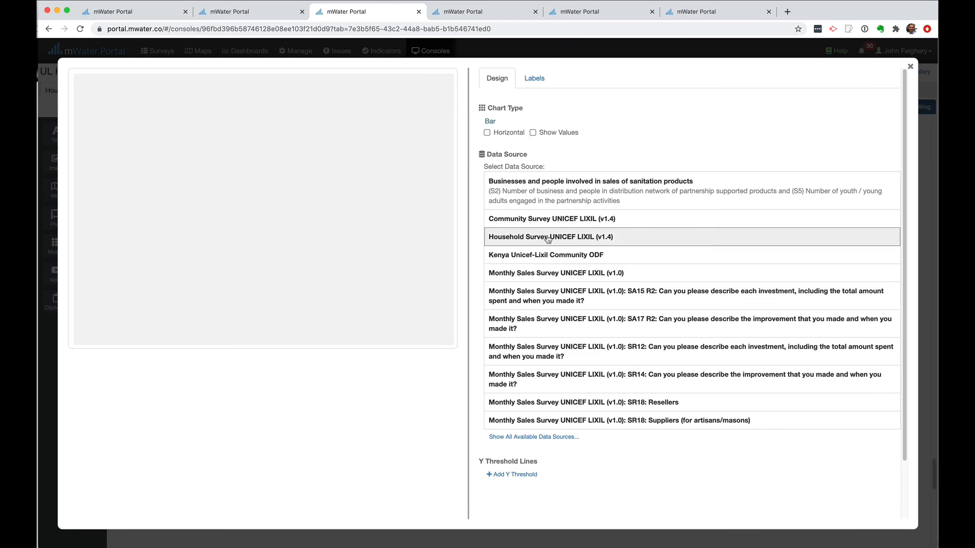
pyautogui.click(567, 241)
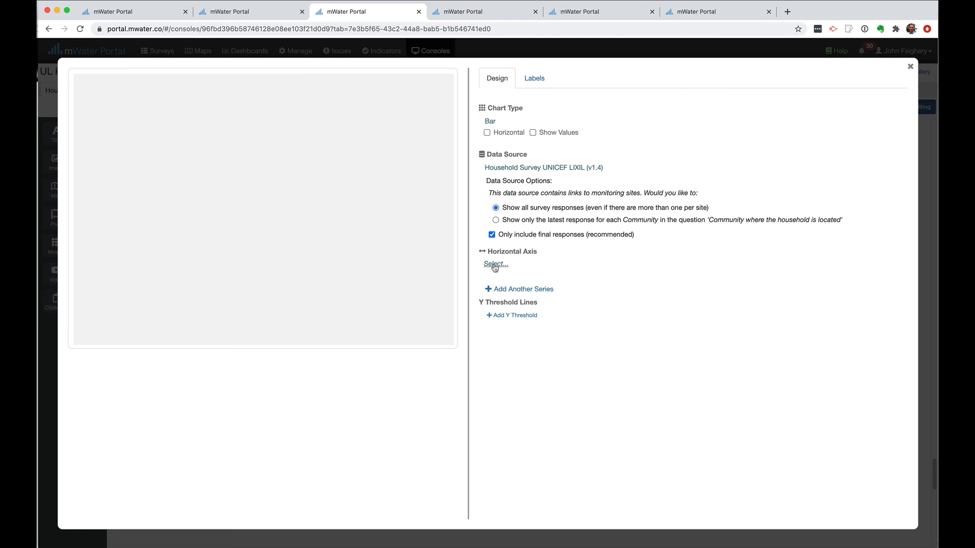
pyautogui.click(497, 265)
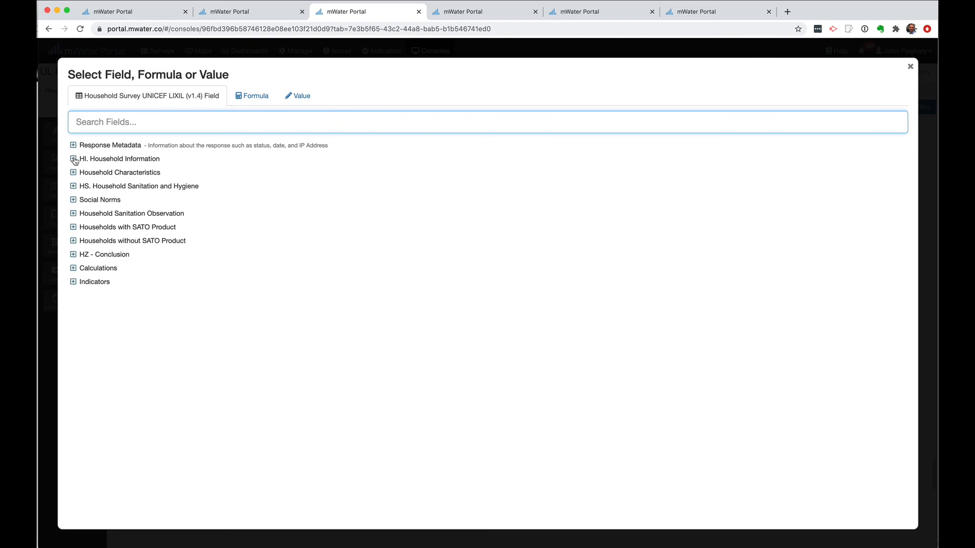
pyautogui.click(73, 160)
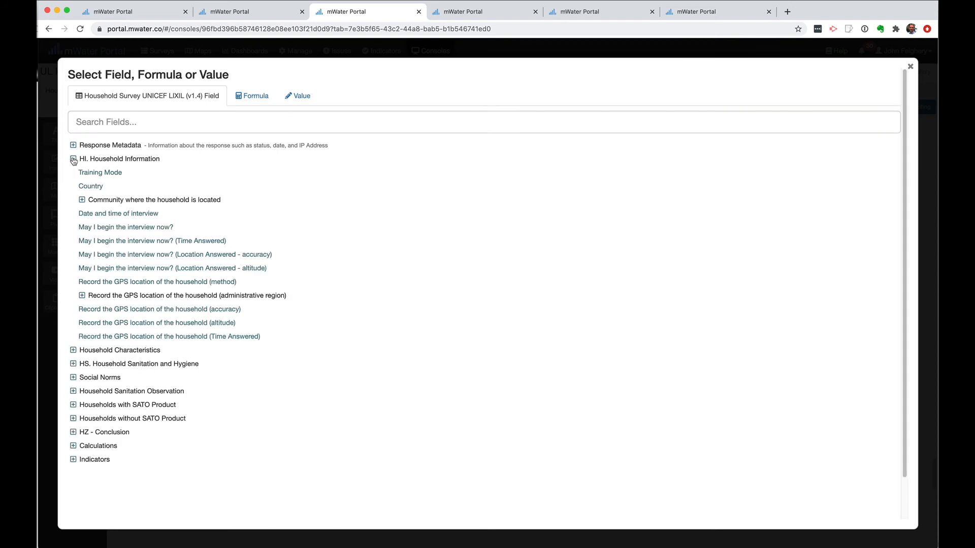
pyautogui.click(74, 160)
pyautogui.click(73, 145)
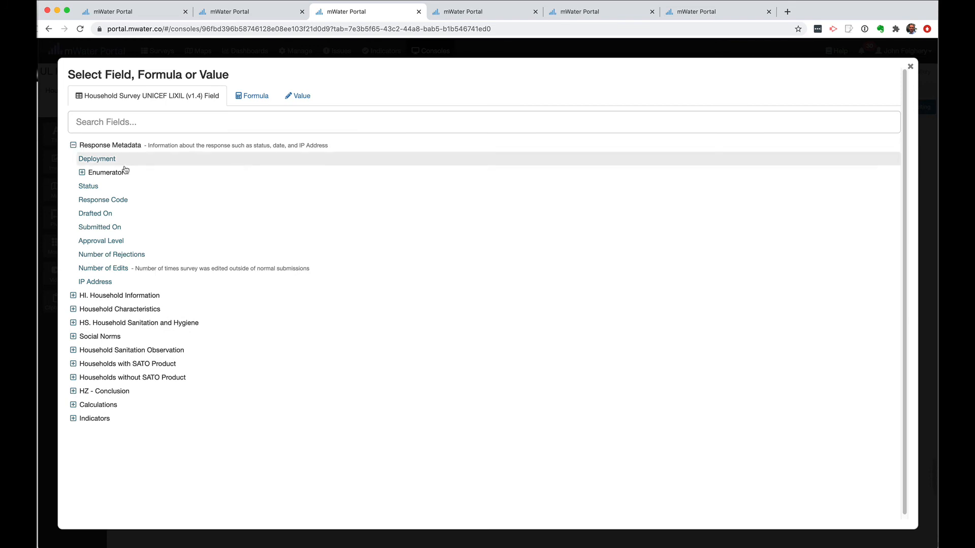
pyautogui.click(88, 187)
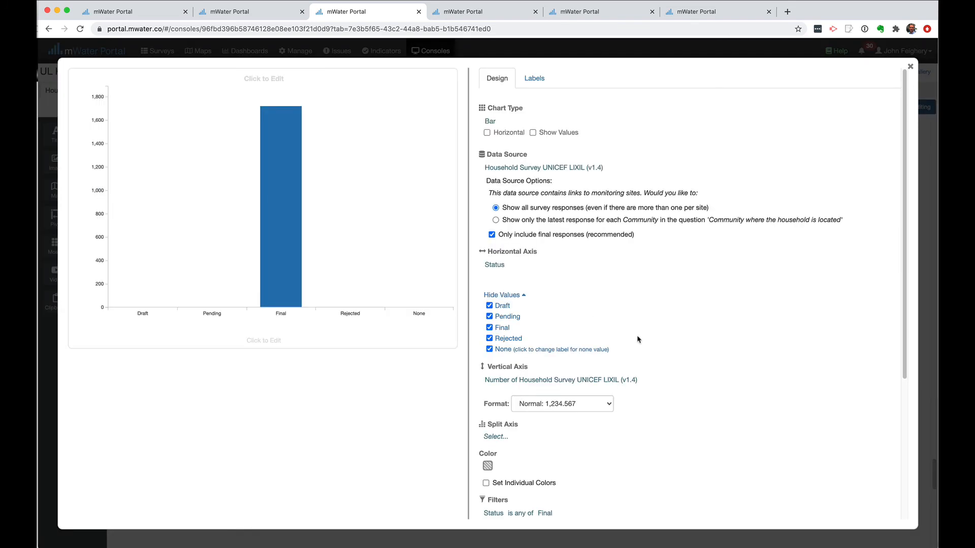
pyautogui.click(490, 307)
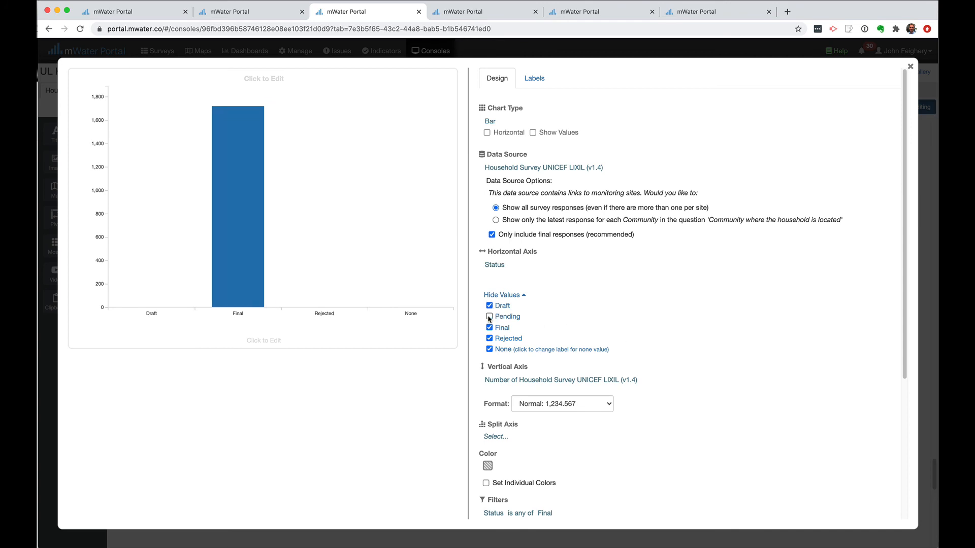
pyautogui.click(489, 317)
pyautogui.click(490, 339)
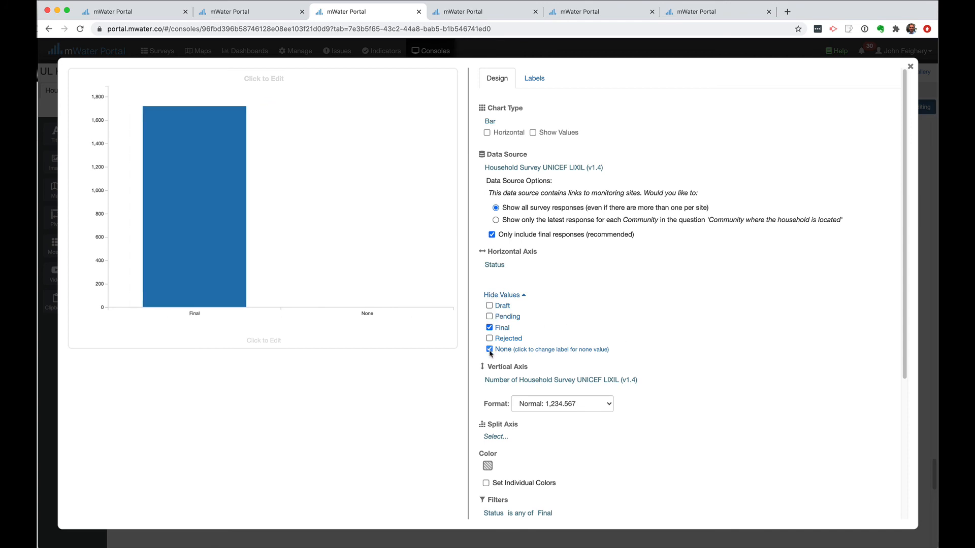
pyautogui.click(489, 349)
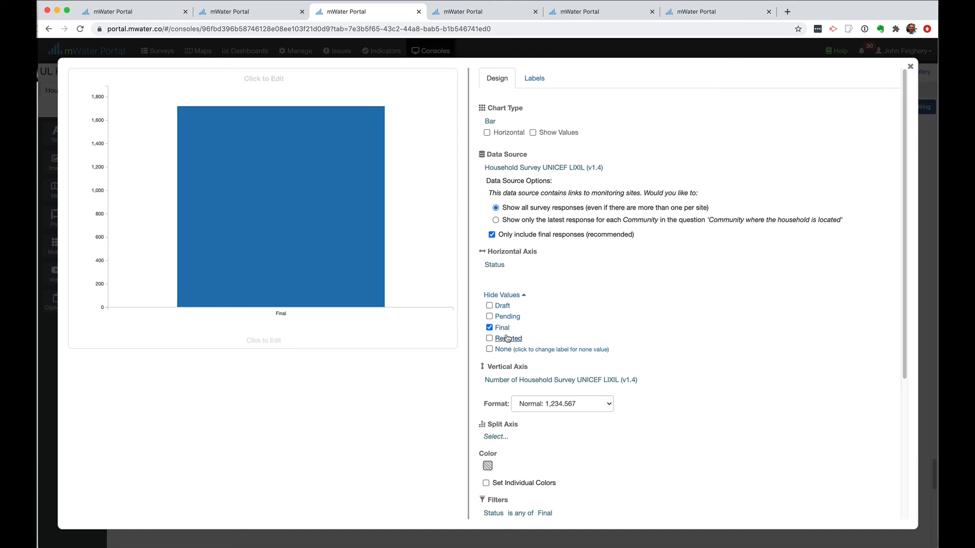
pyautogui.moveTo(292, 306)
pyautogui.click(496, 266)
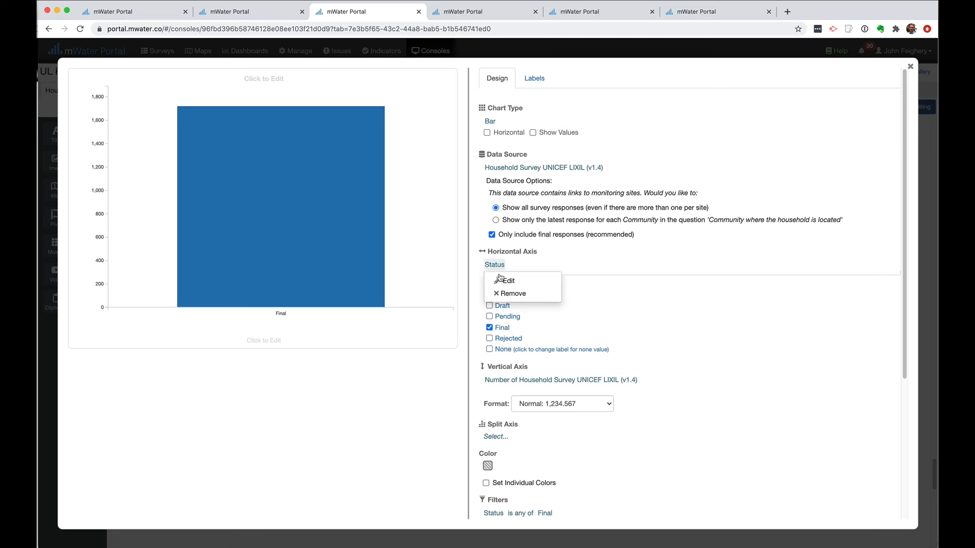
pyautogui.click(517, 295)
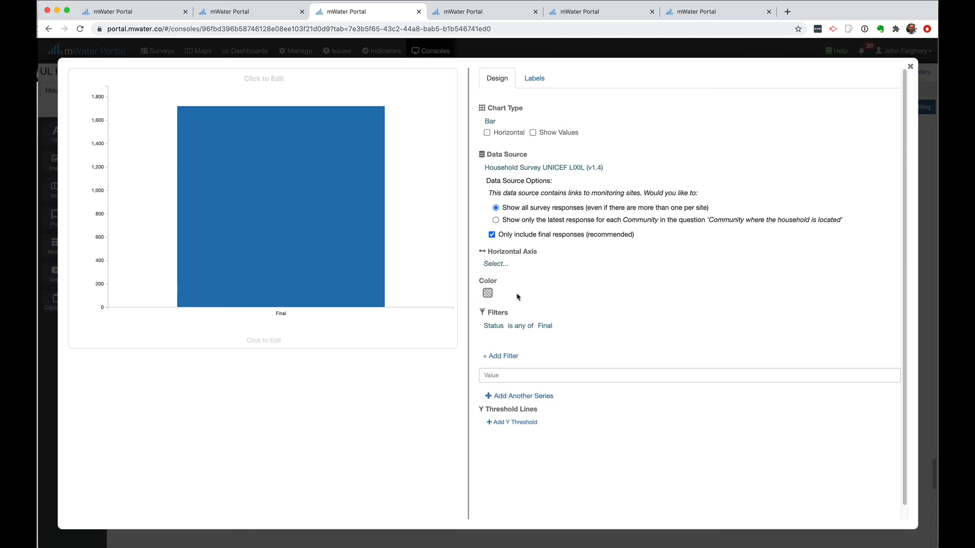
pyautogui.click(489, 265)
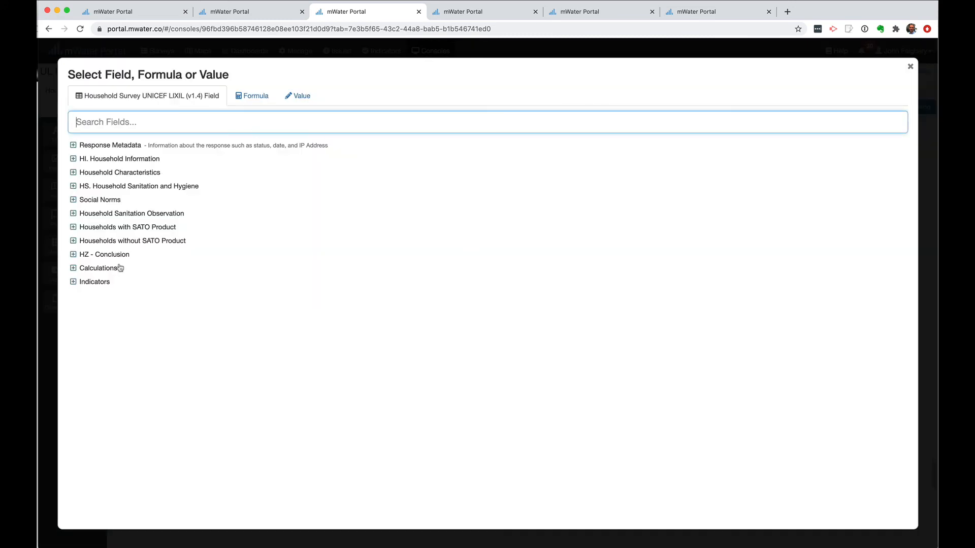
pyautogui.click(74, 269)
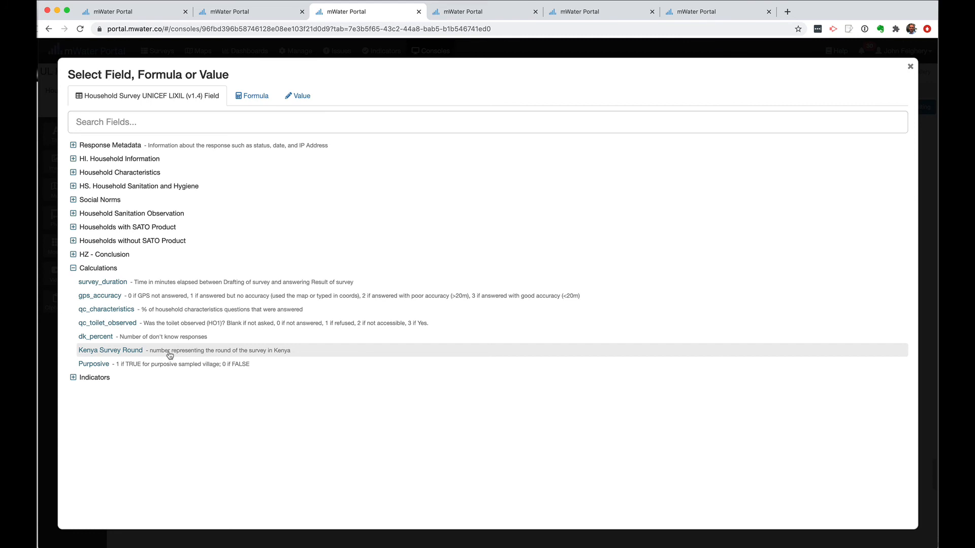
pyautogui.click(100, 353)
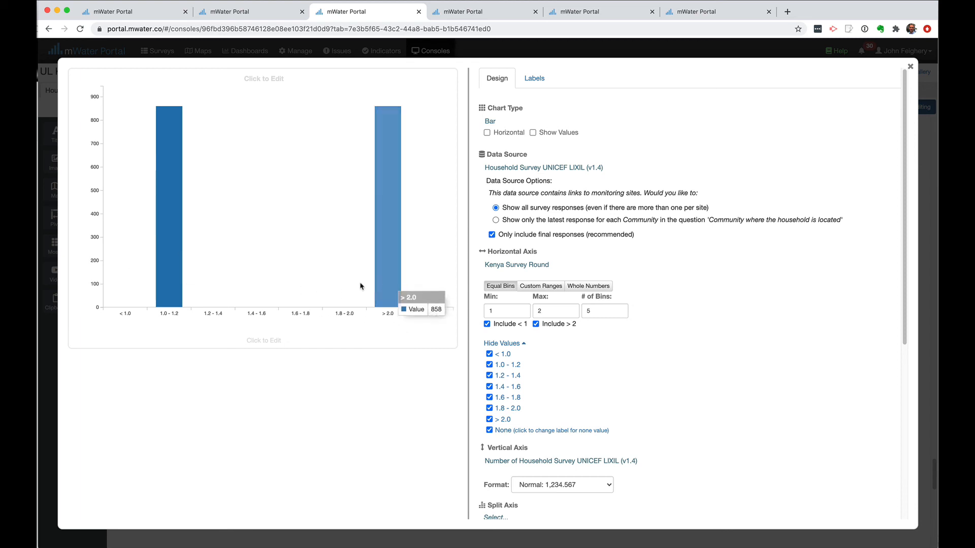
pyautogui.moveTo(514, 268)
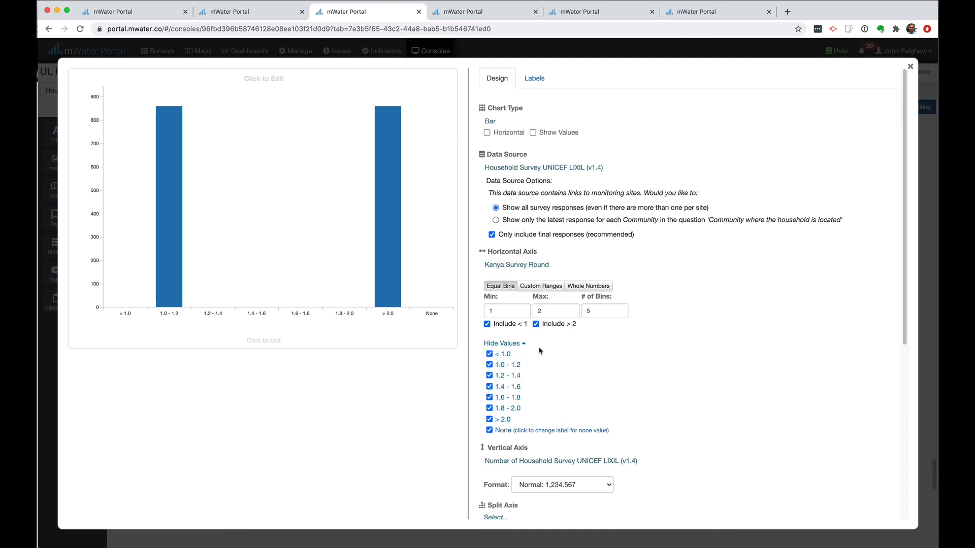
pyautogui.click(522, 266)
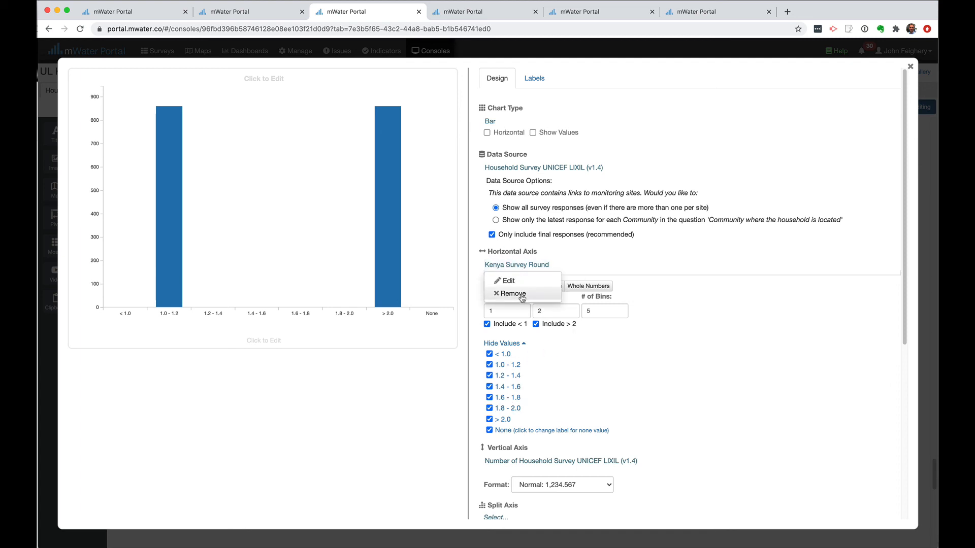
pyautogui.click(522, 297)
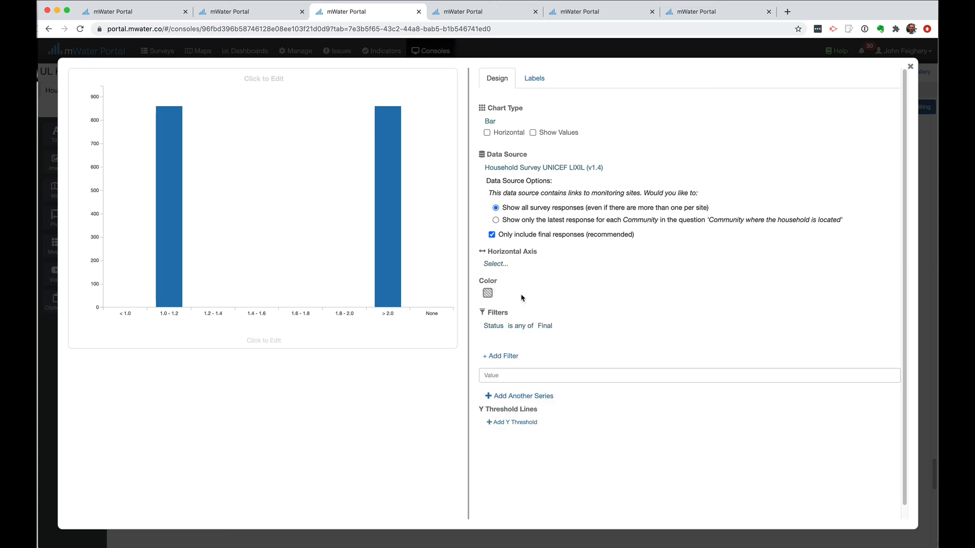
# Set the horizontal axis to Kenya Survey Round, wrapped in a Convert to text formula
pyautogui.click(496, 264)
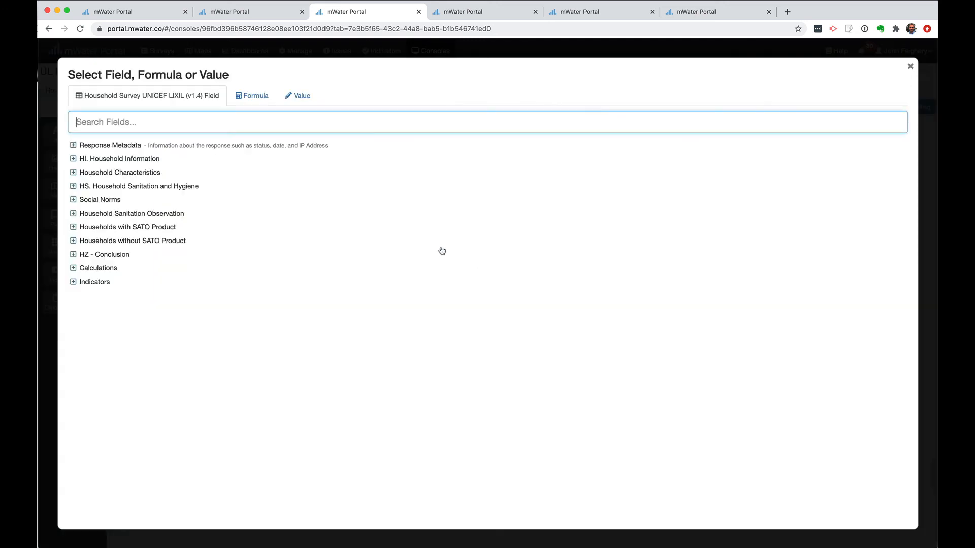
pyautogui.click(250, 101)
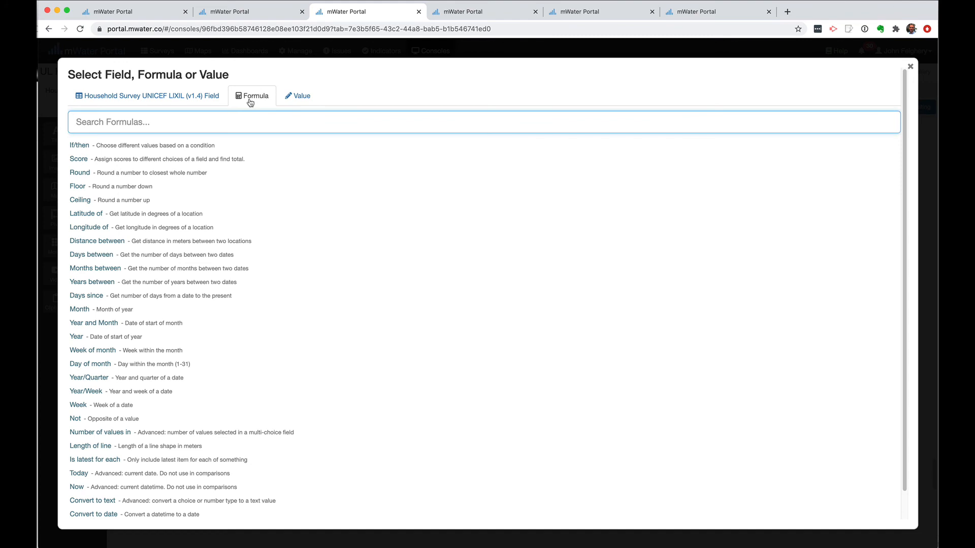
pyautogui.write('conv')
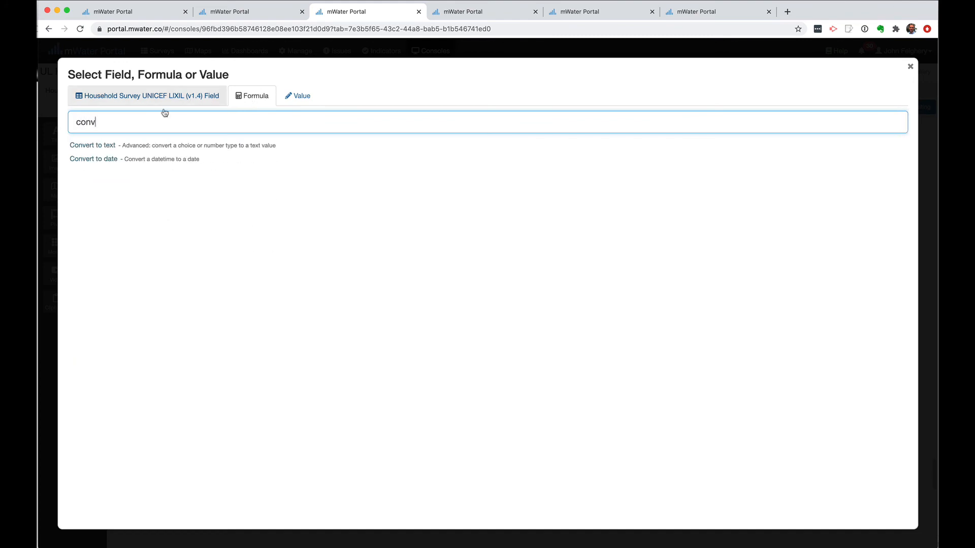
pyautogui.click(115, 146)
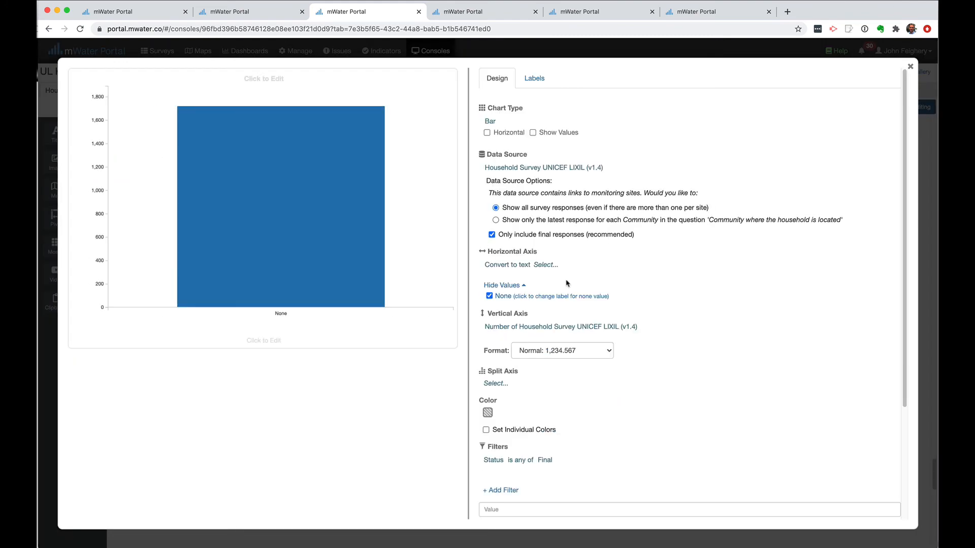
pyautogui.click(544, 265)
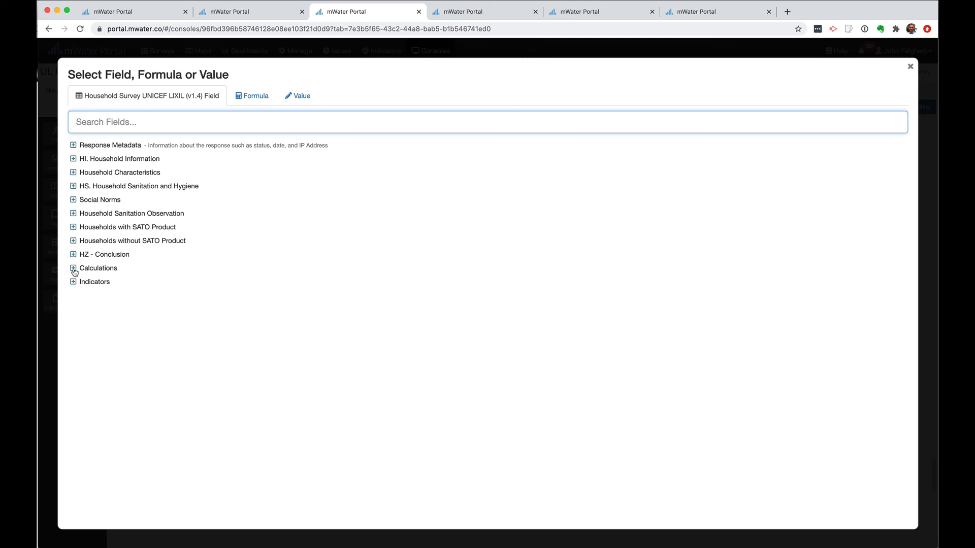
pyautogui.click(73, 268)
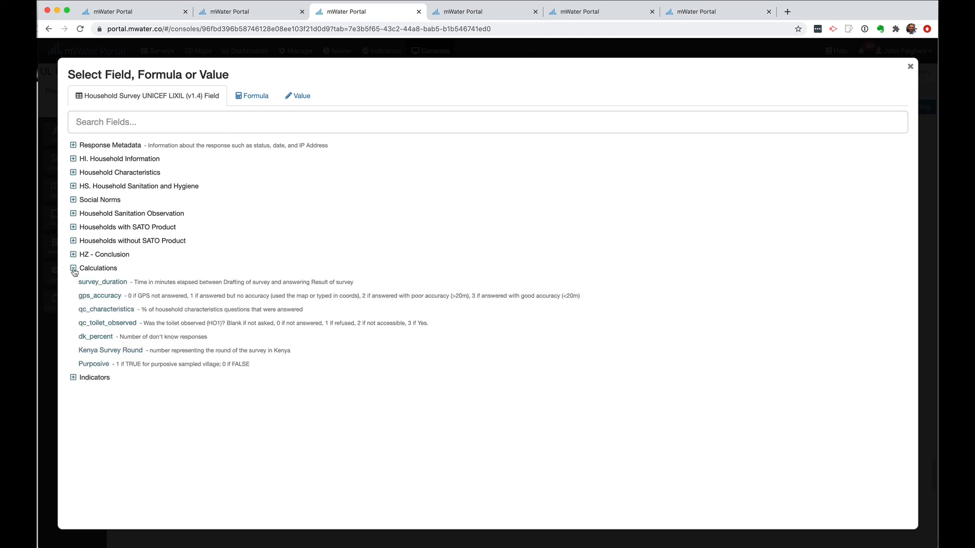
pyautogui.click(134, 352)
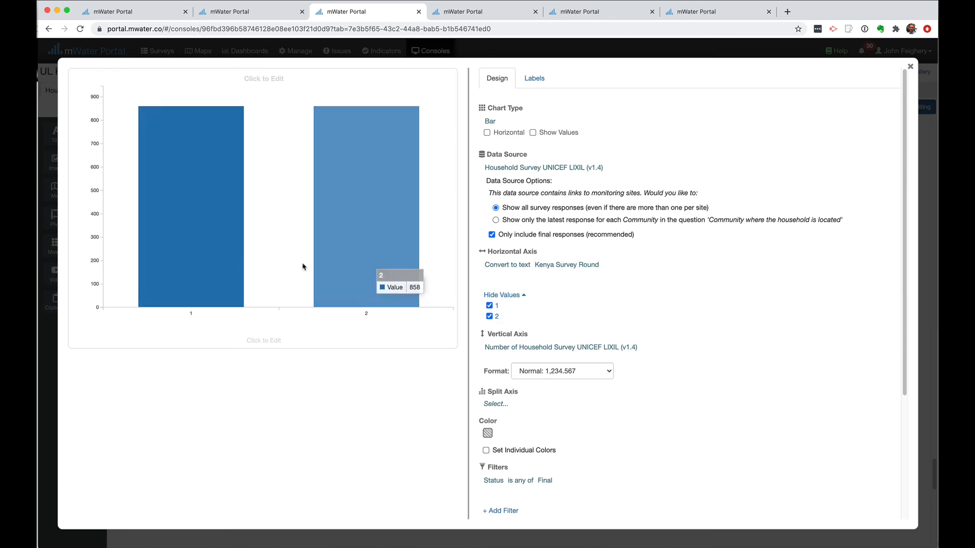
# Label axis values 1 and 2 as 'Round 1' and 'Round 2'
pyautogui.click(498, 307)
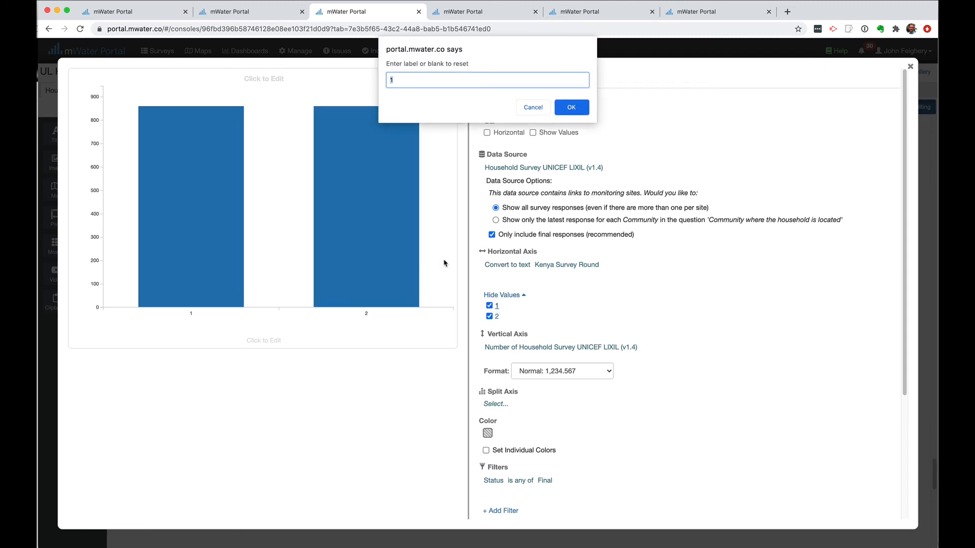
pyautogui.write('Round 1')
pyautogui.click(584, 108)
pyautogui.click(496, 317)
pyautogui.write('Round 2')
pyautogui.click(571, 108)
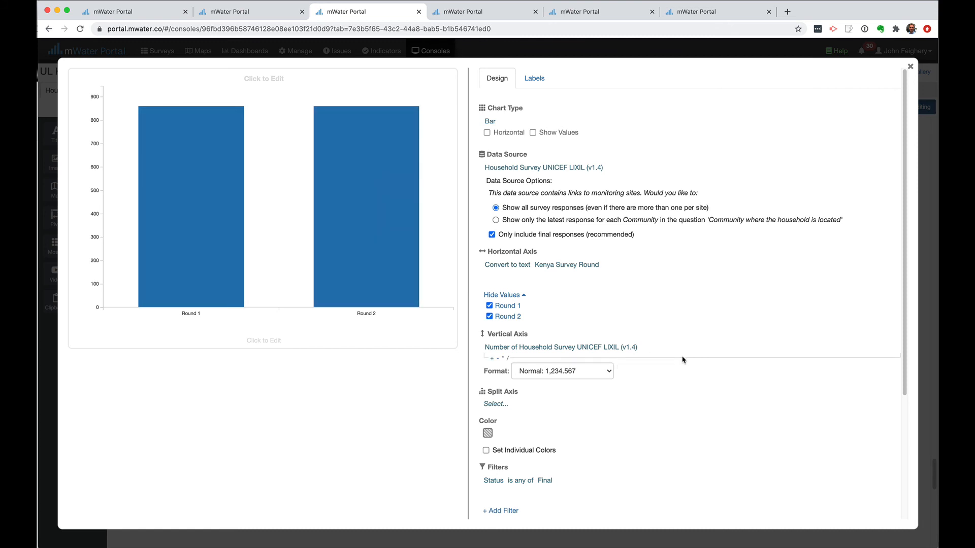
pyautogui.scroll(-2, 681, 359)
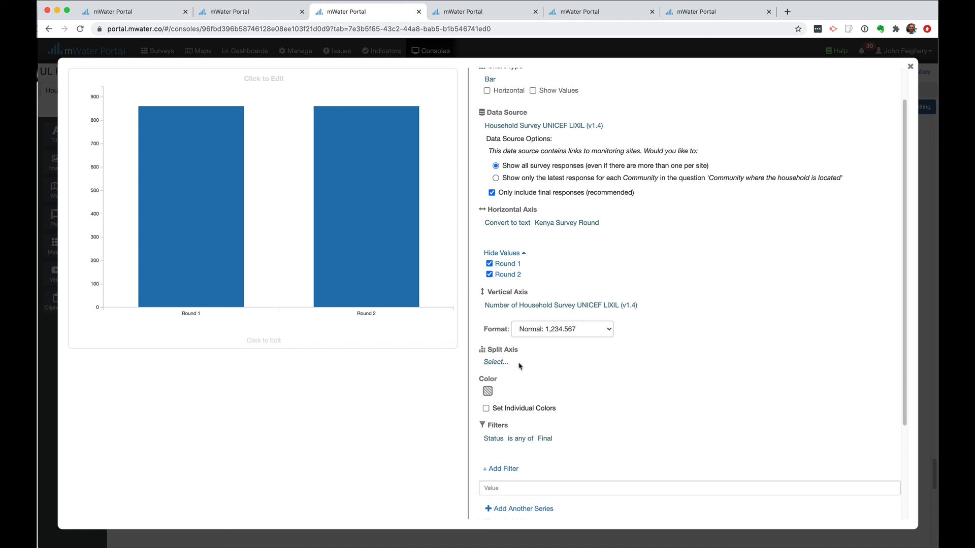
# Set the Split Axis to an If/then formula from the Formula tab
pyautogui.click(495, 363)
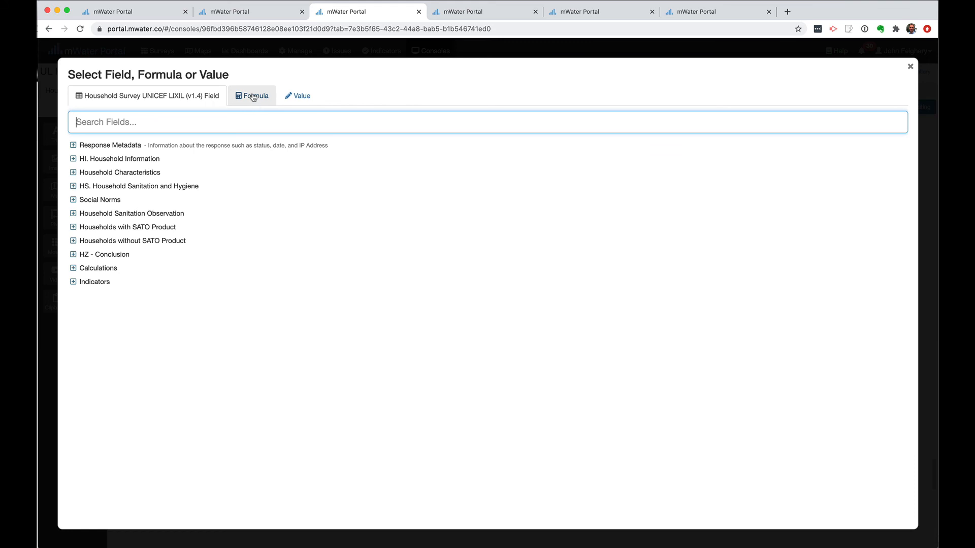
pyautogui.click(252, 97)
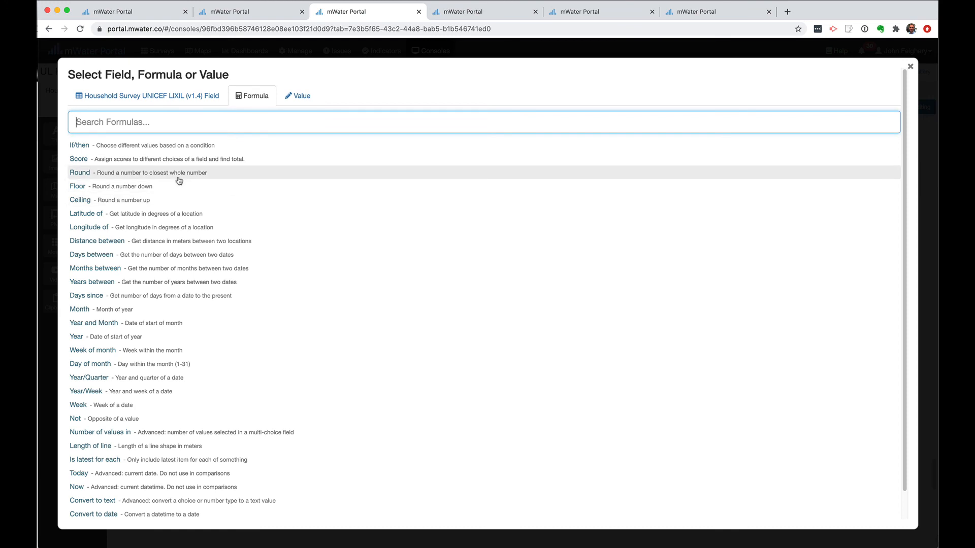
pyautogui.click(79, 147)
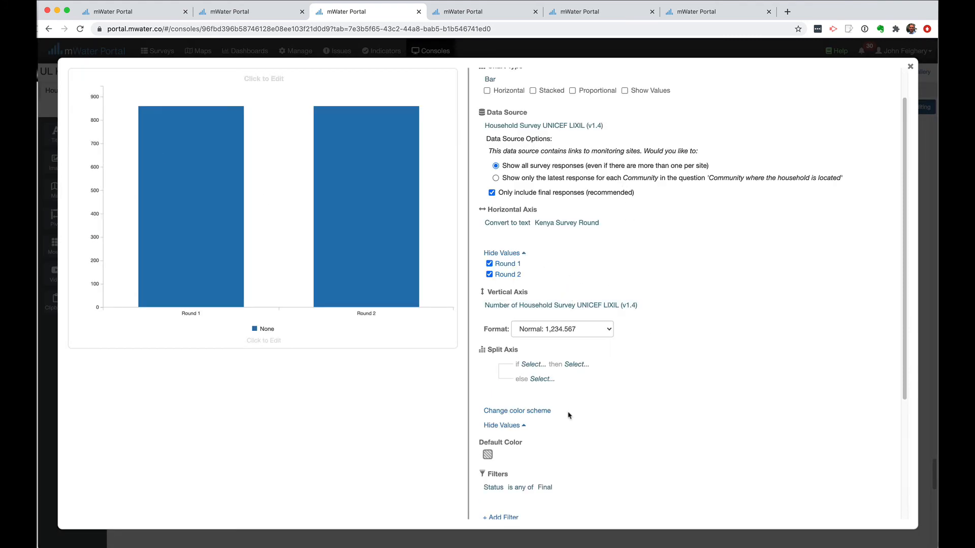
pyautogui.scroll(-1, 531, 373)
pyautogui.moveTo(530, 366)
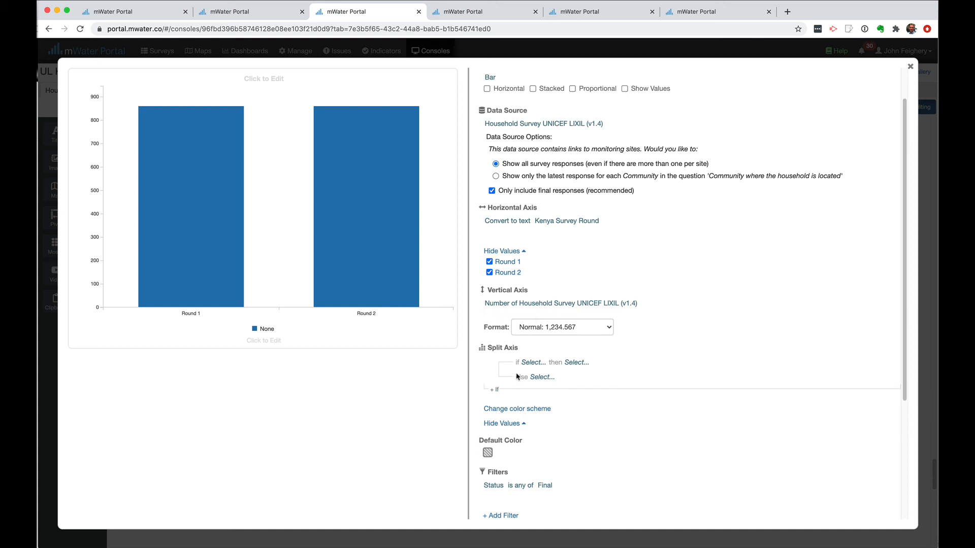
pyautogui.press('super+Tab')
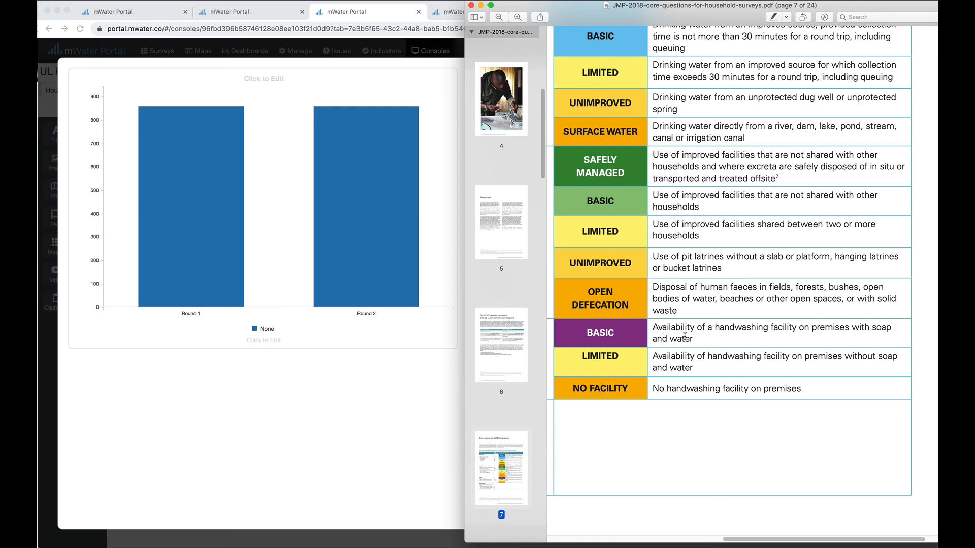
pyautogui.click(454, 400)
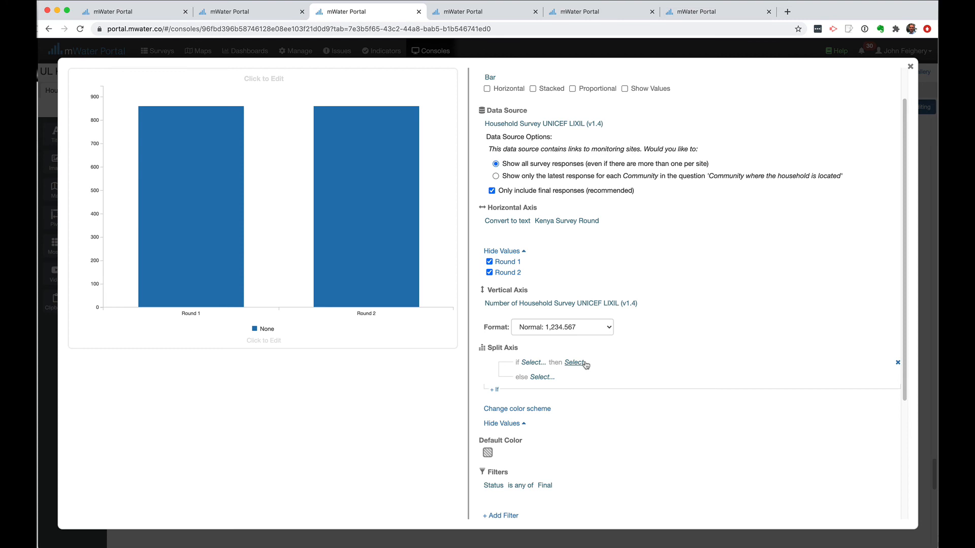
pyautogui.press('super+Tab')
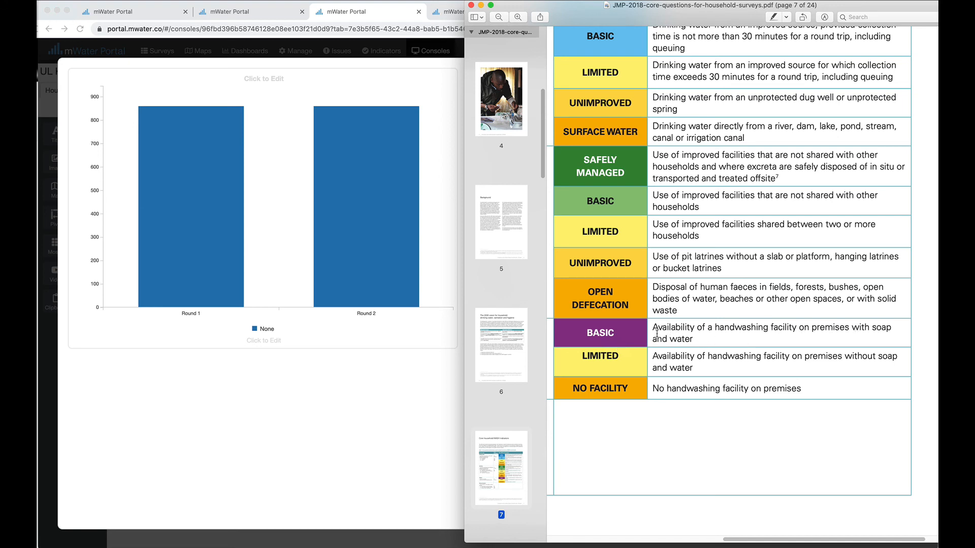
pyautogui.click(427, 386)
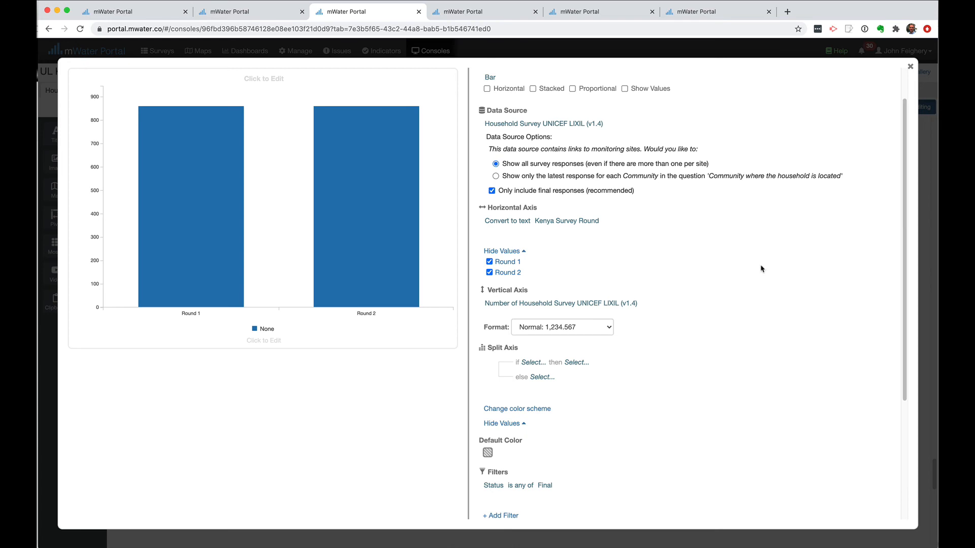
# Make the first if-condition test 'OBSERVE: Type of handwashing facility' from Household Sanitation Observation
pyautogui.click(529, 365)
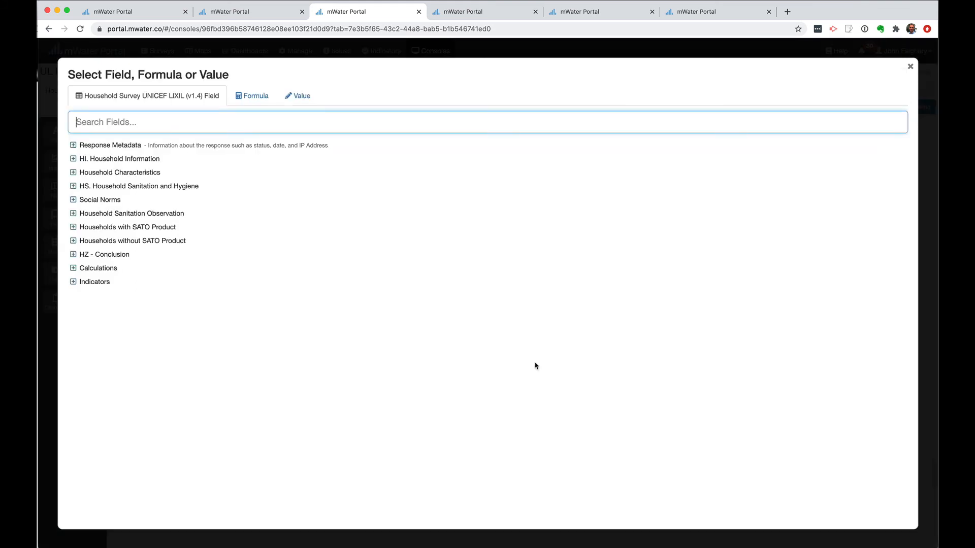
pyautogui.click(73, 214)
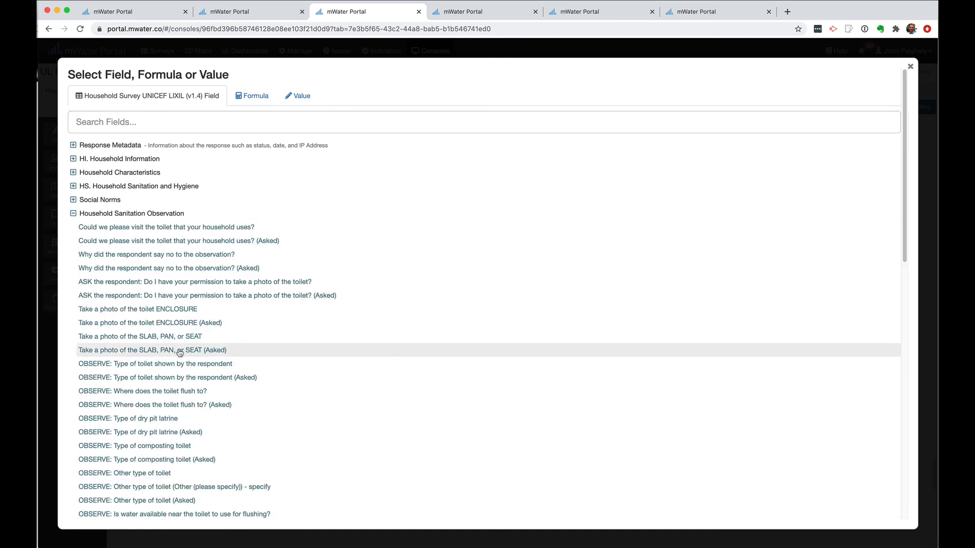
pyautogui.scroll(-3, 180, 352)
pyautogui.scroll(-5, 179, 352)
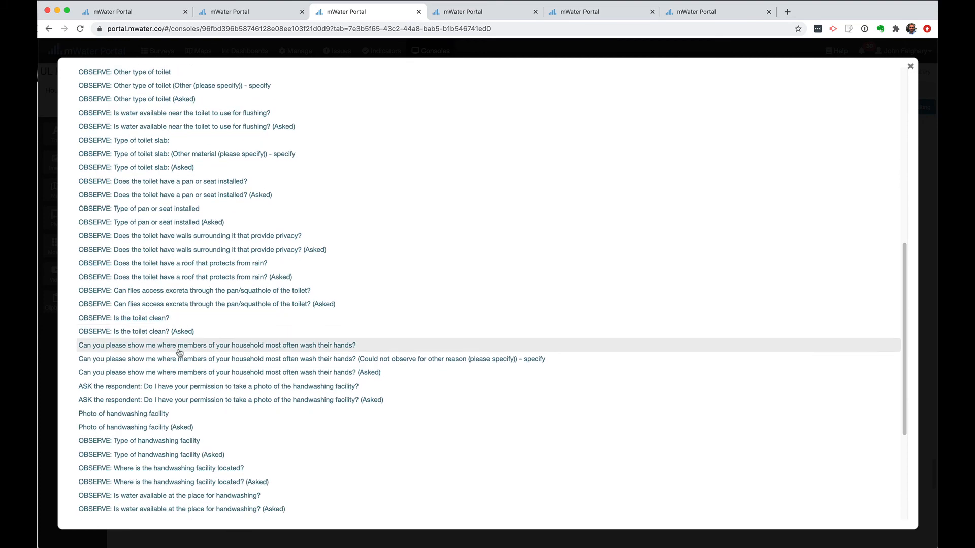
pyautogui.scroll(-2, 256, 363)
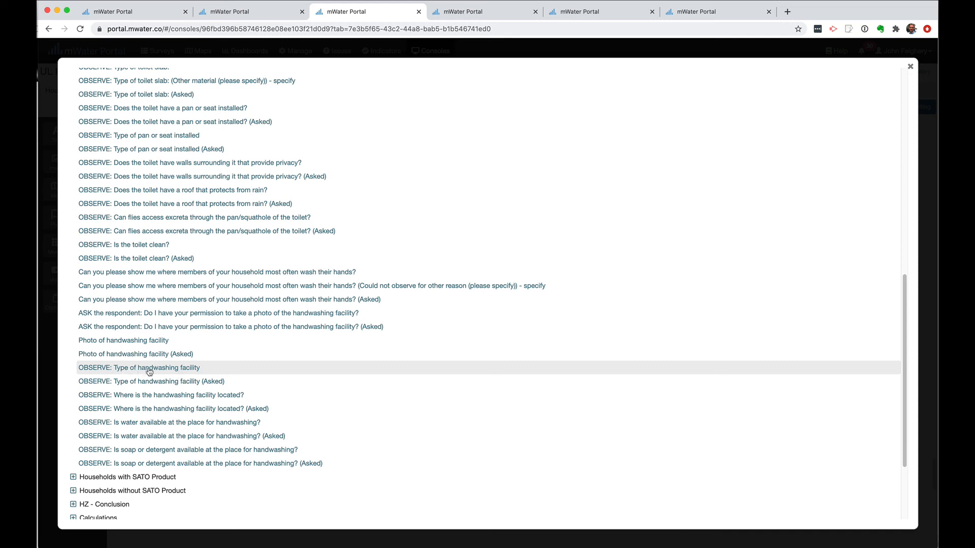
pyautogui.click(184, 368)
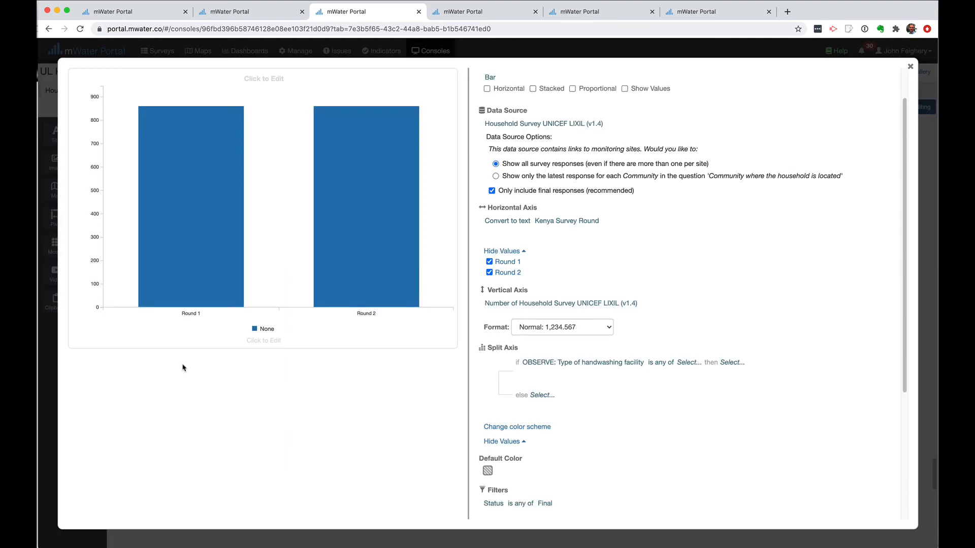
# Have the condition accept Fixed facility and Mobile object as facility types
pyautogui.click(688, 364)
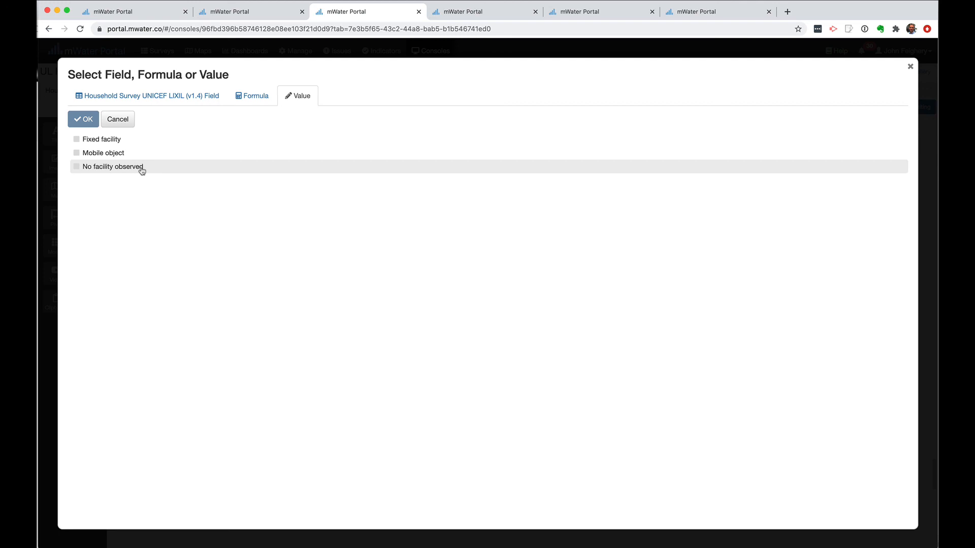
pyautogui.click(98, 141)
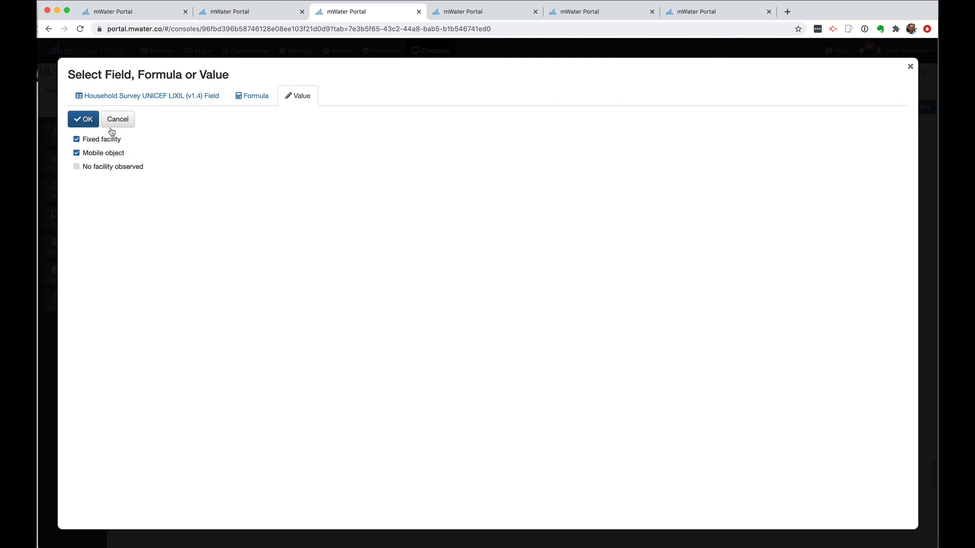
pyautogui.click(81, 119)
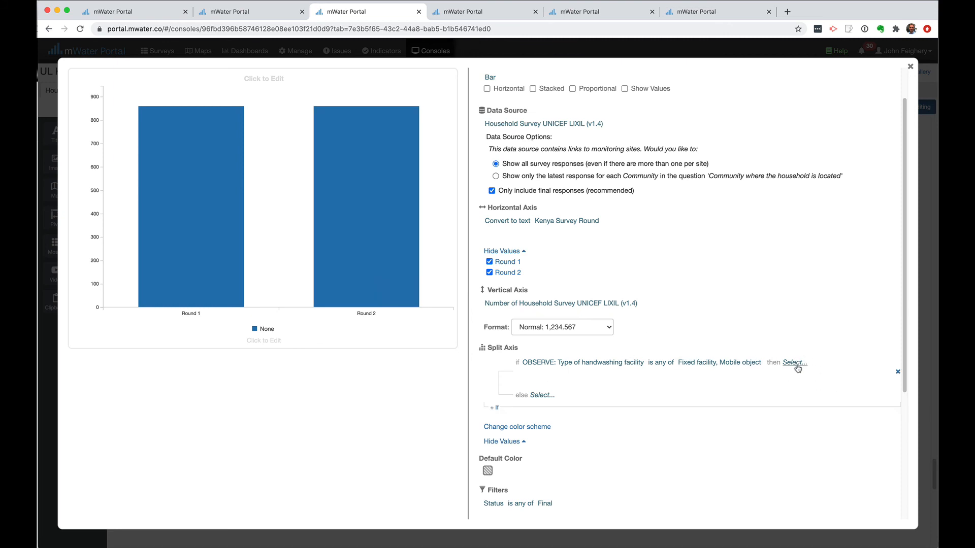
pyautogui.moveTo(536, 388)
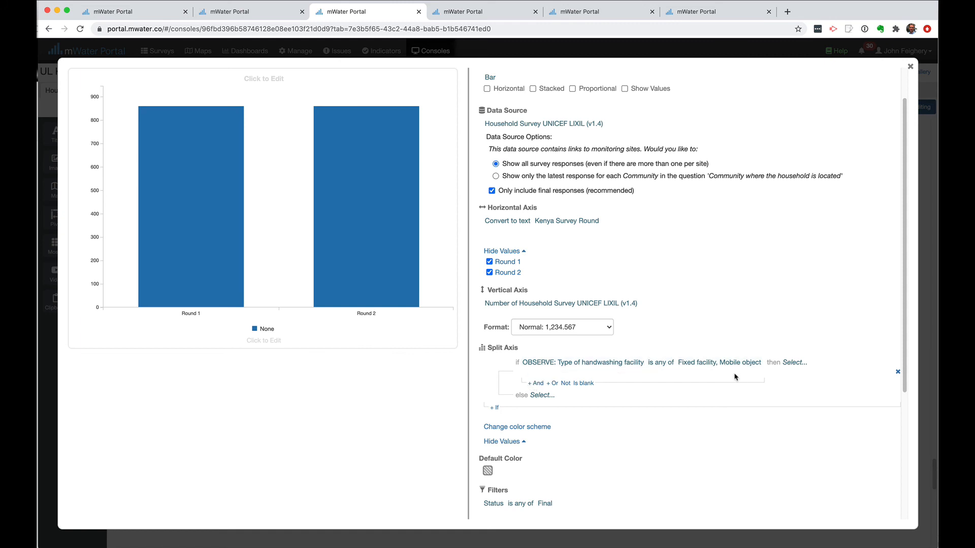
# Add an And condition requiring the handwashing facility location to be In dwelling or In yard/plot
pyautogui.click(536, 384)
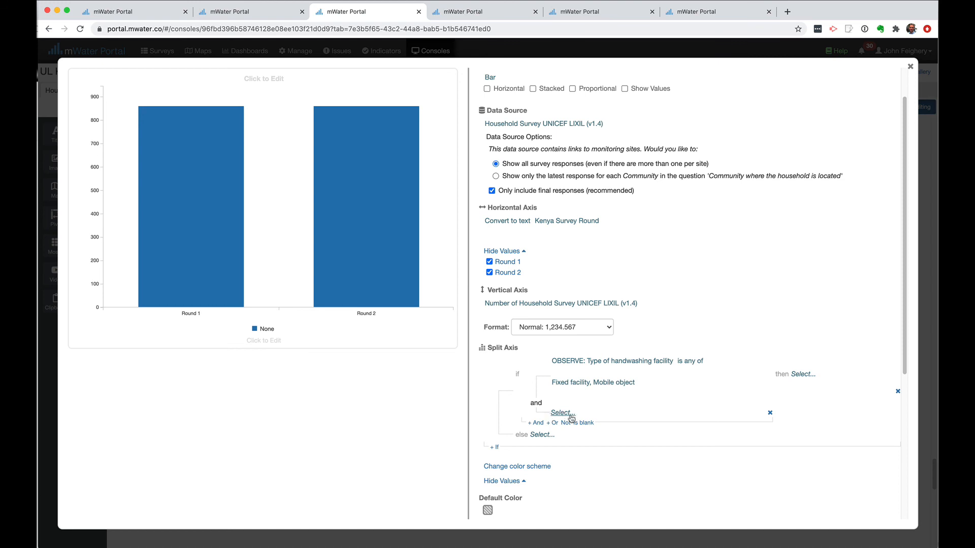
pyautogui.click(568, 416)
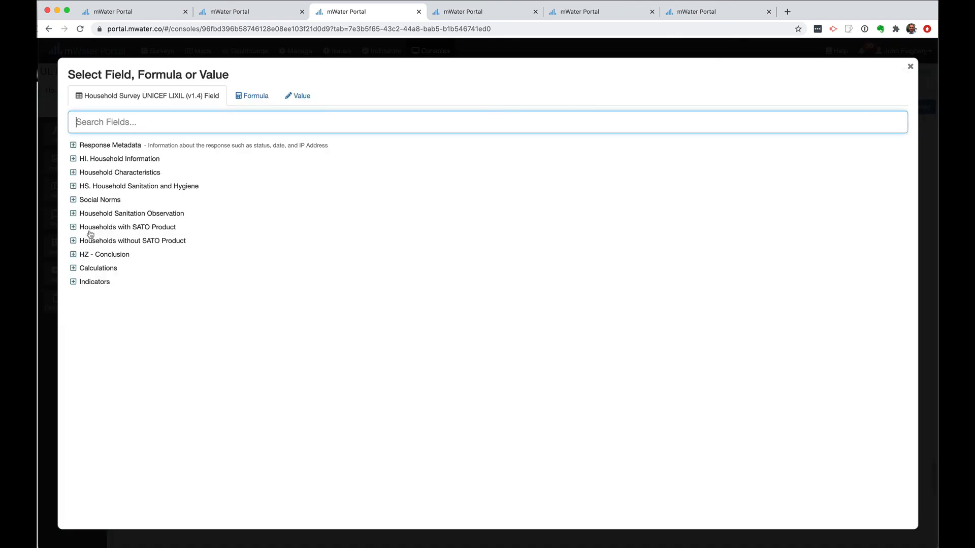
pyautogui.click(73, 214)
pyautogui.scroll(-15, 203, 290)
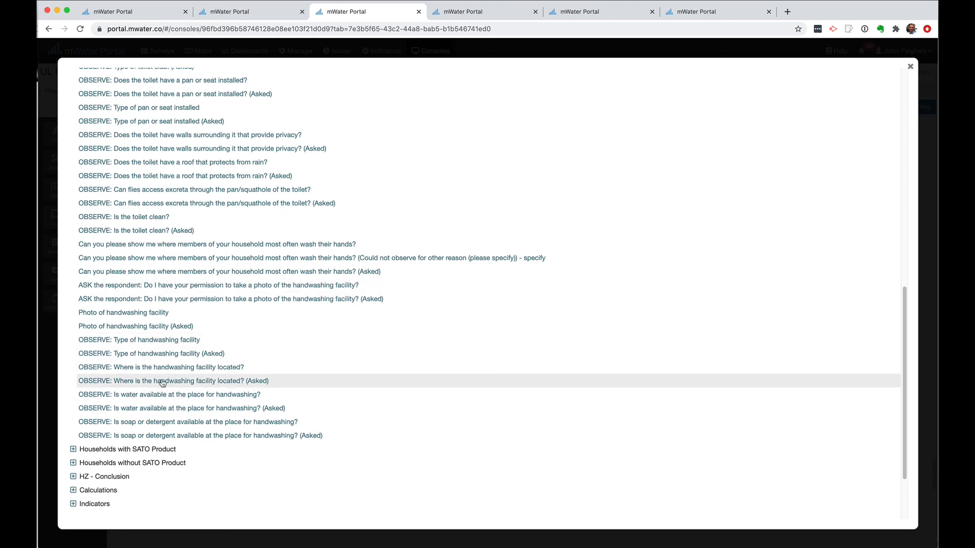
pyautogui.click(191, 371)
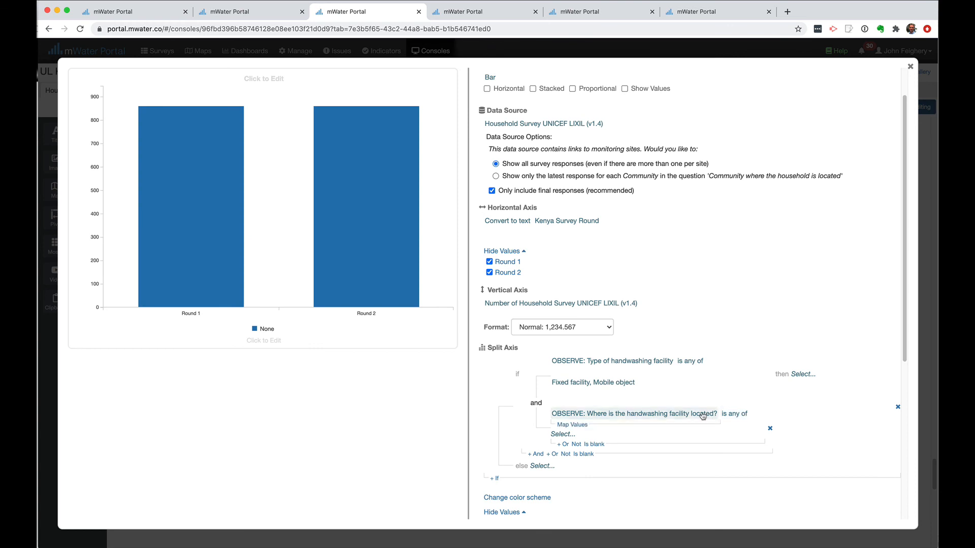
pyautogui.click(563, 434)
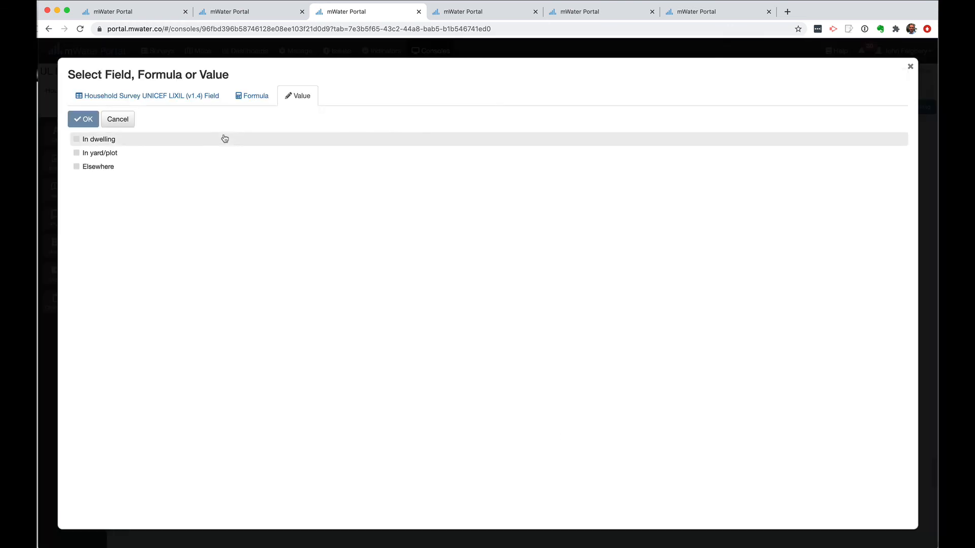
pyautogui.click(101, 142)
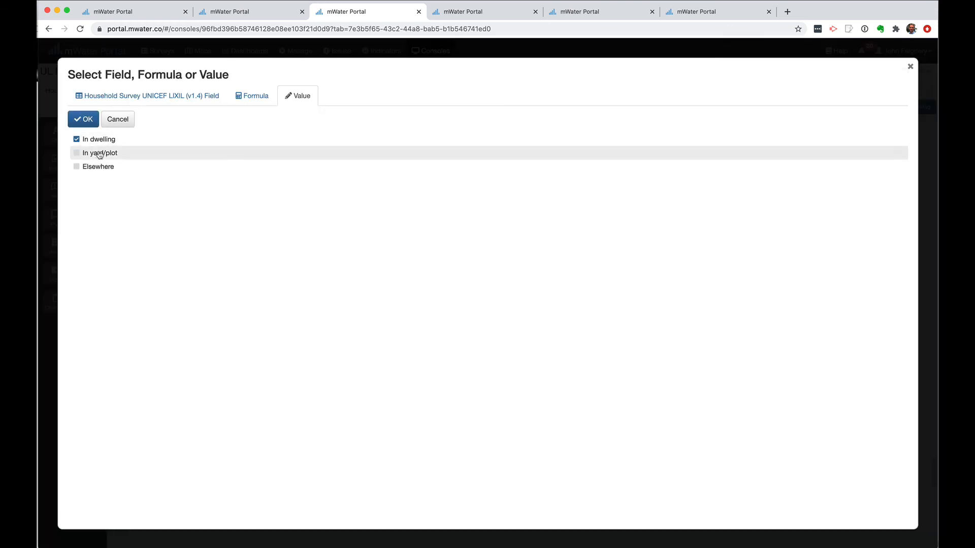
pyautogui.click(84, 121)
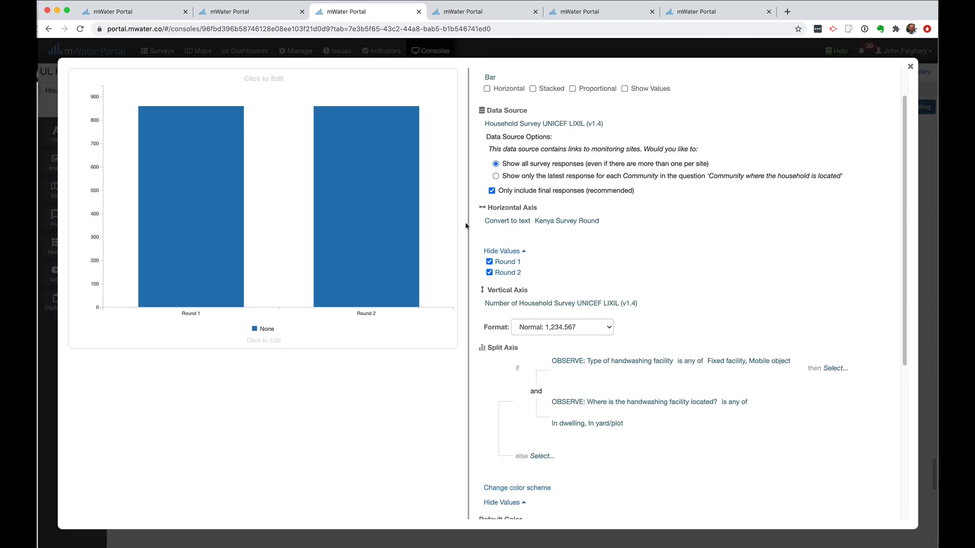
pyautogui.moveTo(559, 426)
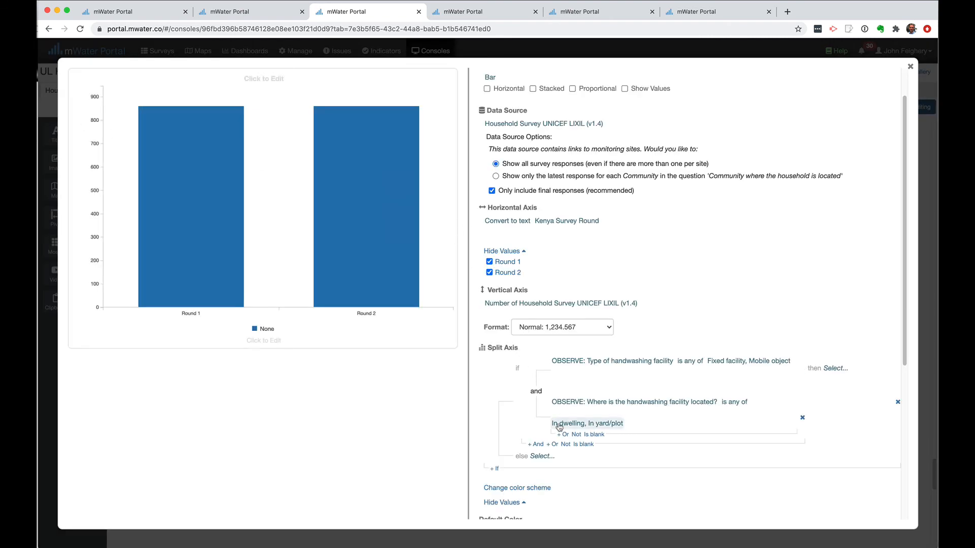
# Add an And condition requiring water available at the handwashing place to be Yes
pyautogui.click(539, 445)
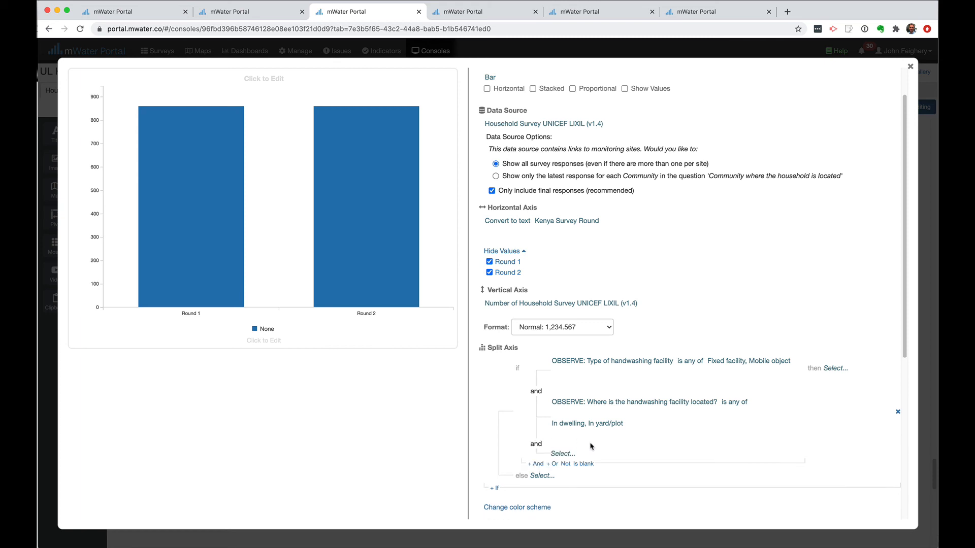
pyautogui.click(561, 454)
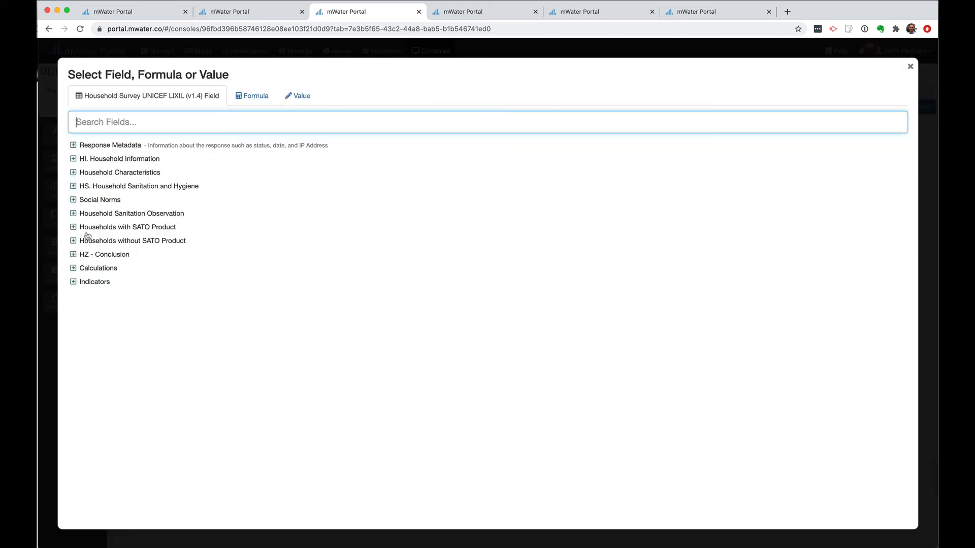
pyautogui.click(78, 213)
pyautogui.scroll(-10, 193, 412)
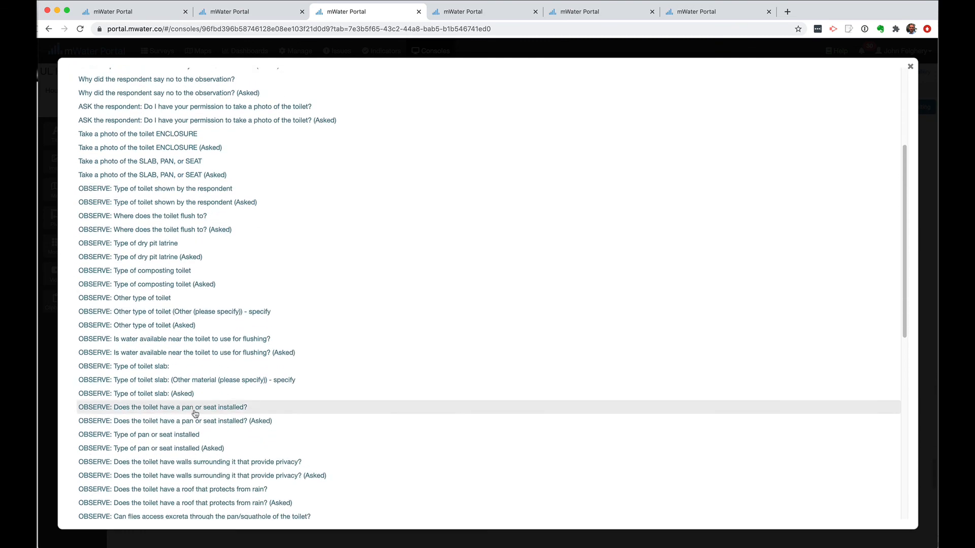
pyautogui.scroll(-2, 195, 413)
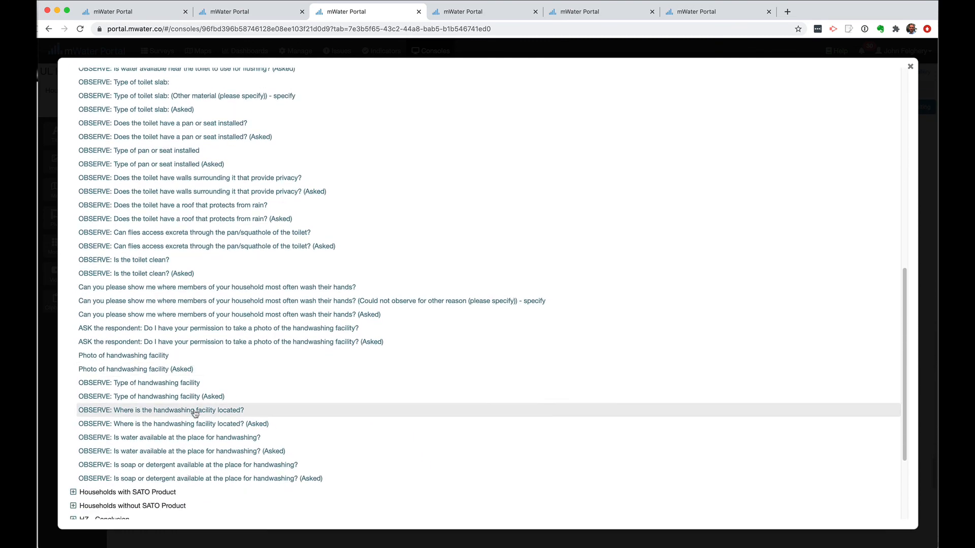
pyautogui.click(217, 440)
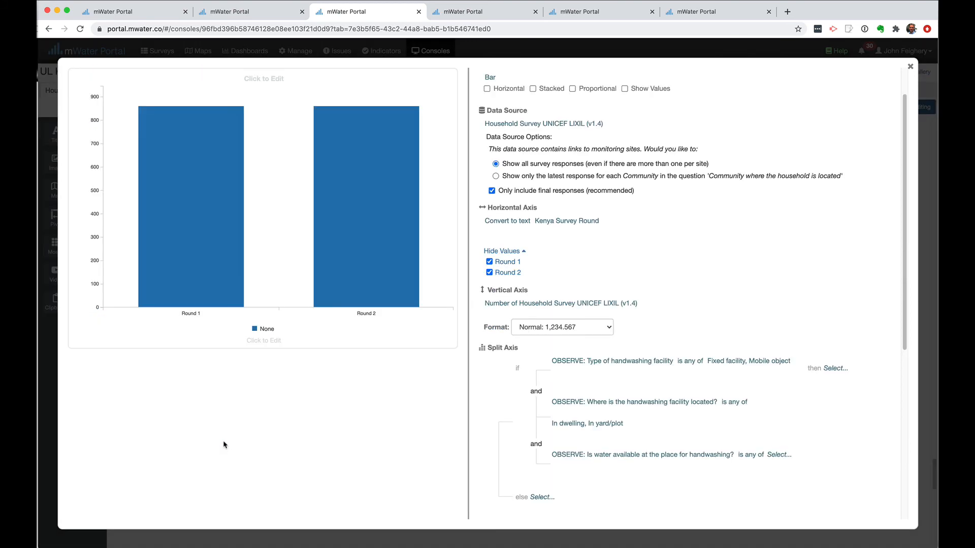
pyautogui.click(777, 456)
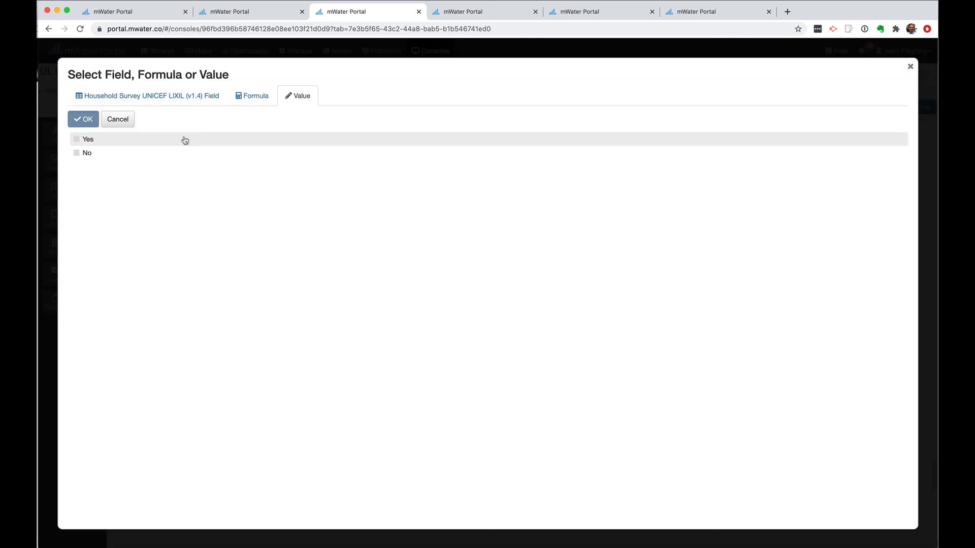
pyautogui.click(77, 140)
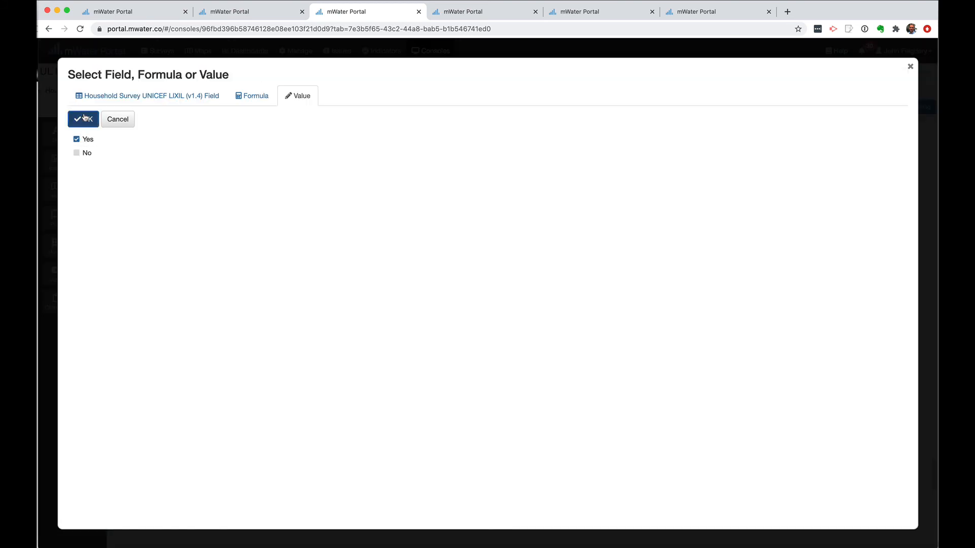
pyautogui.click(83, 118)
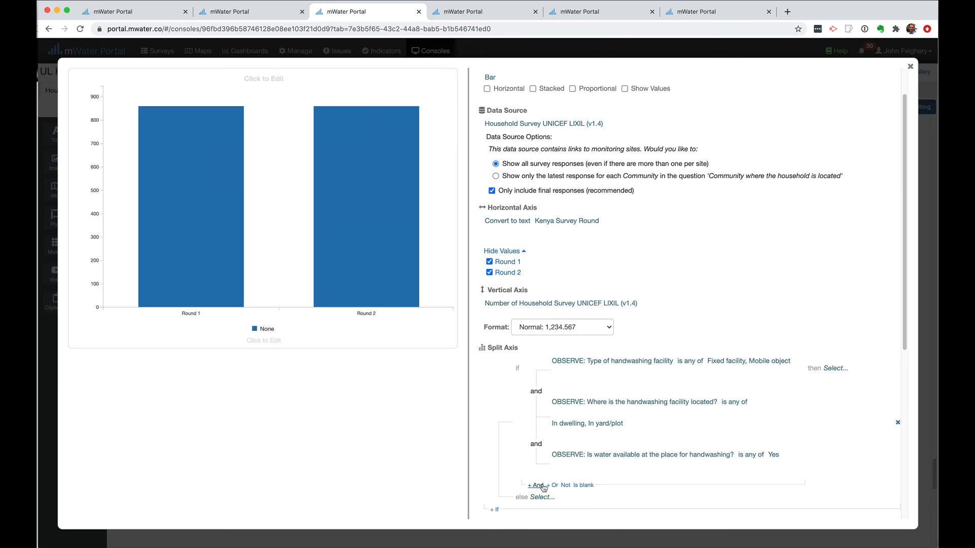
pyautogui.click(536, 485)
# Add an And condition requiring soap or detergent availability to be Yes
pyautogui.click(563, 495)
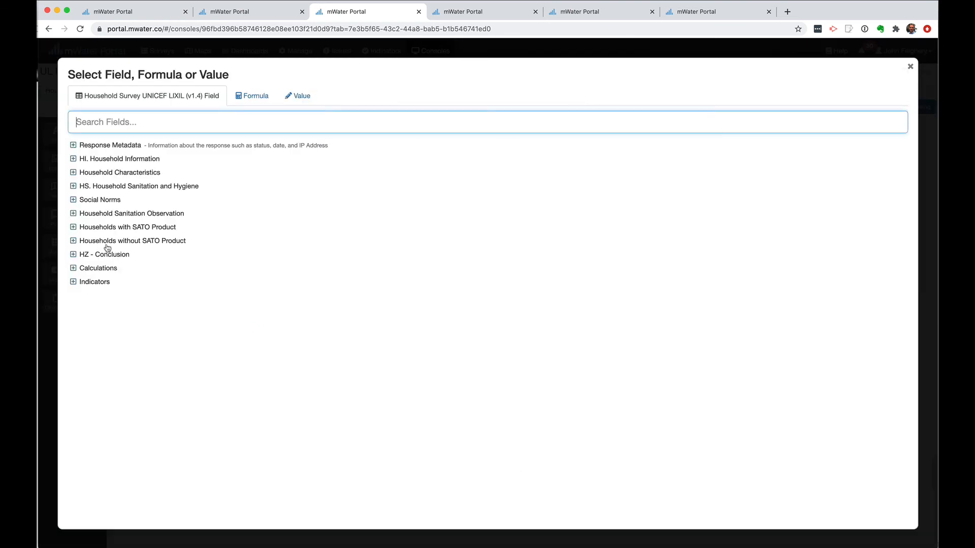
pyautogui.click(74, 214)
pyautogui.scroll(-15, 234, 365)
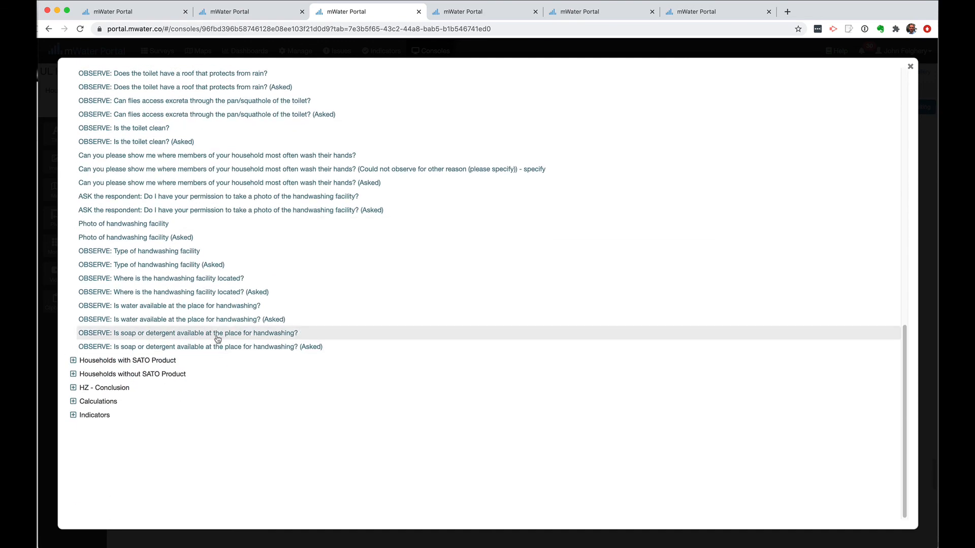
pyautogui.click(217, 345)
pyautogui.scroll(-3, 677, 484)
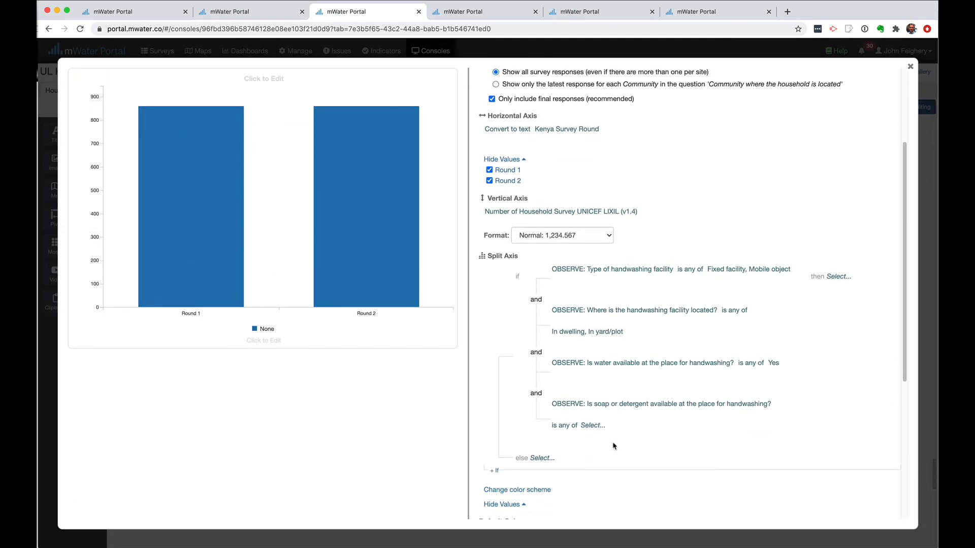
pyautogui.click(589, 428)
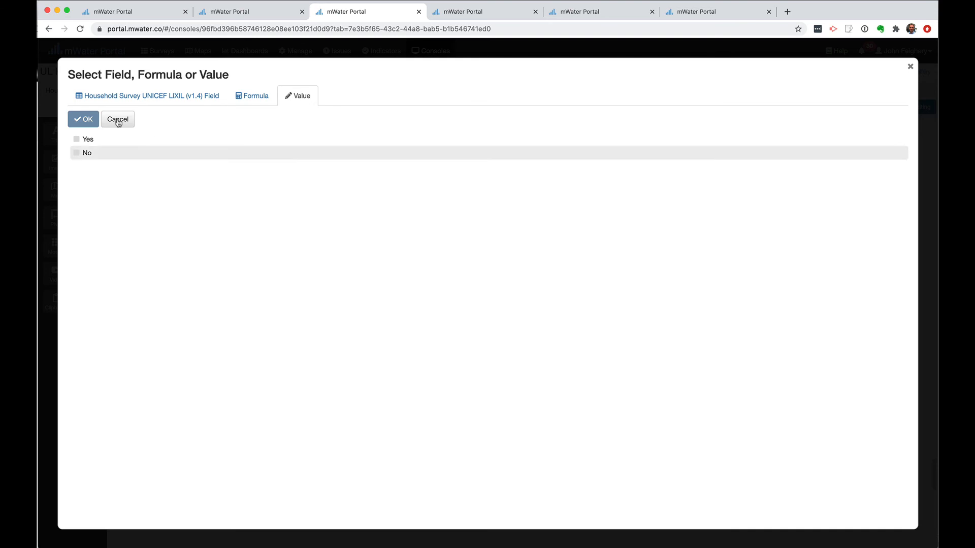
pyautogui.click(85, 139)
pyautogui.click(85, 120)
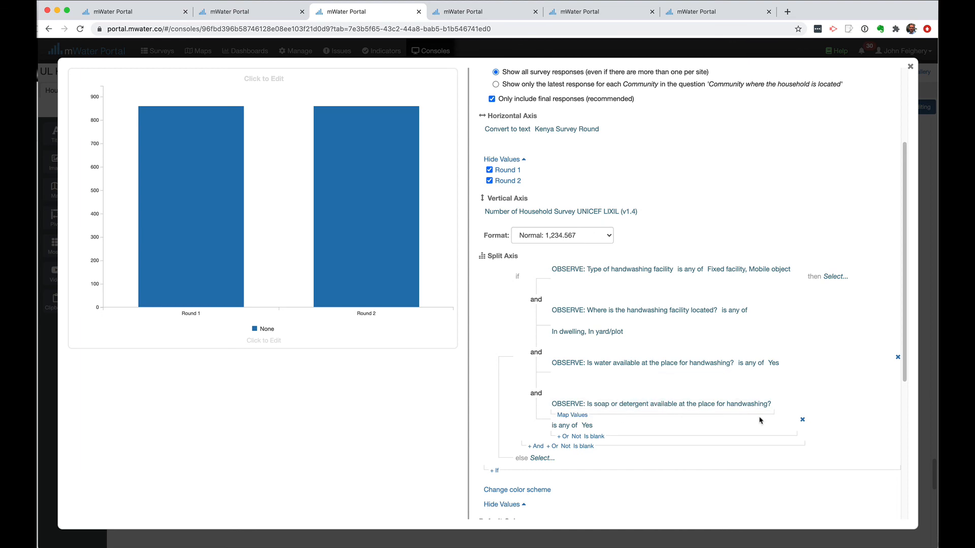
# Set the rule's 'then' value to Basic
pyautogui.click(835, 278)
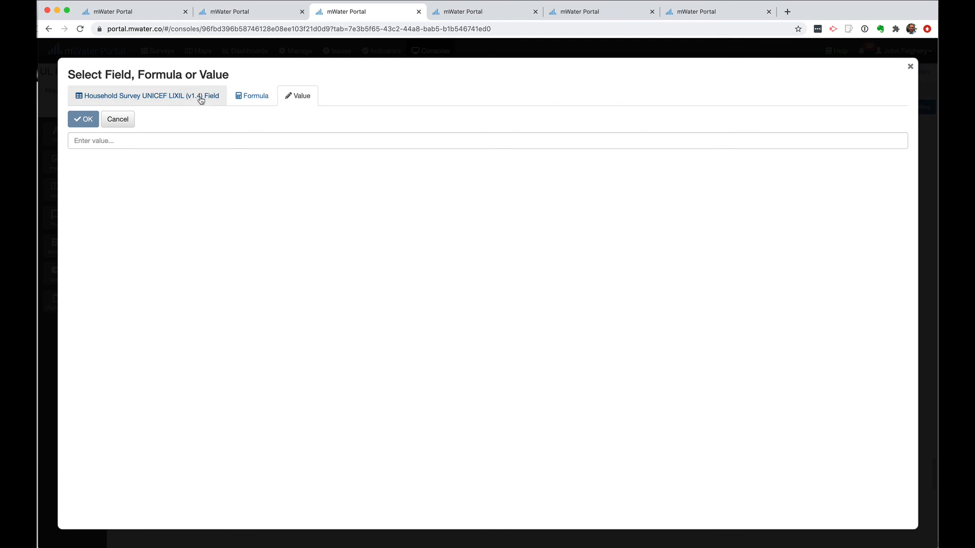
pyautogui.click(299, 138)
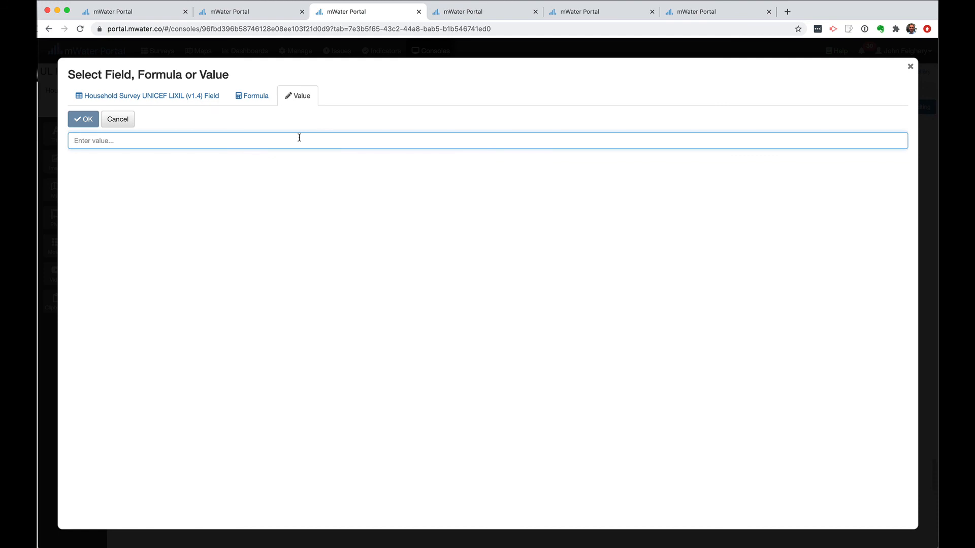
pyautogui.write('Basic')
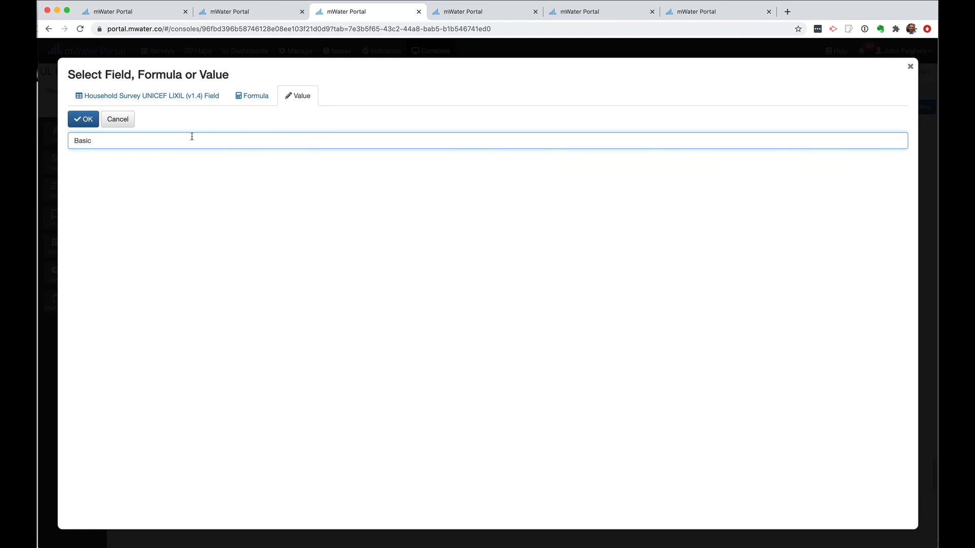
pyautogui.click(87, 122)
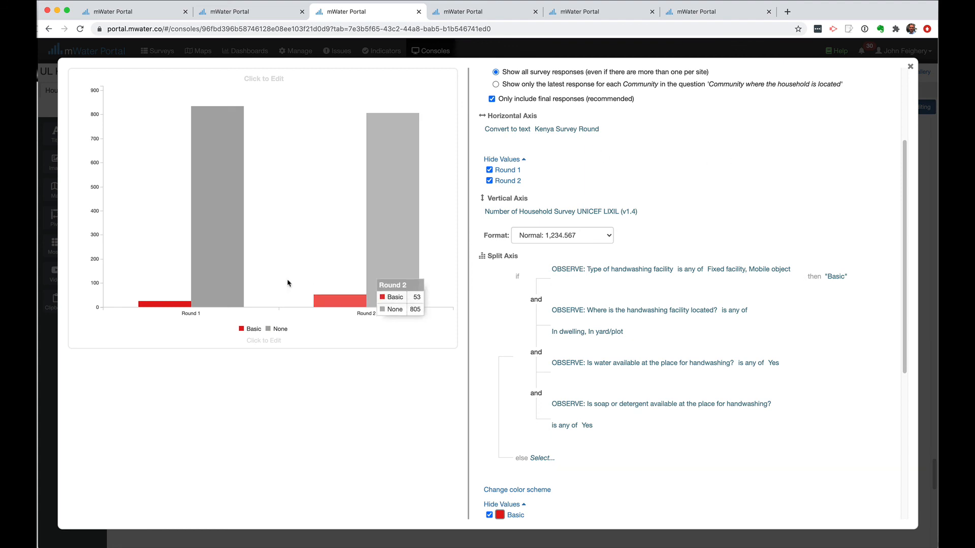
pyautogui.moveTo(352, 306)
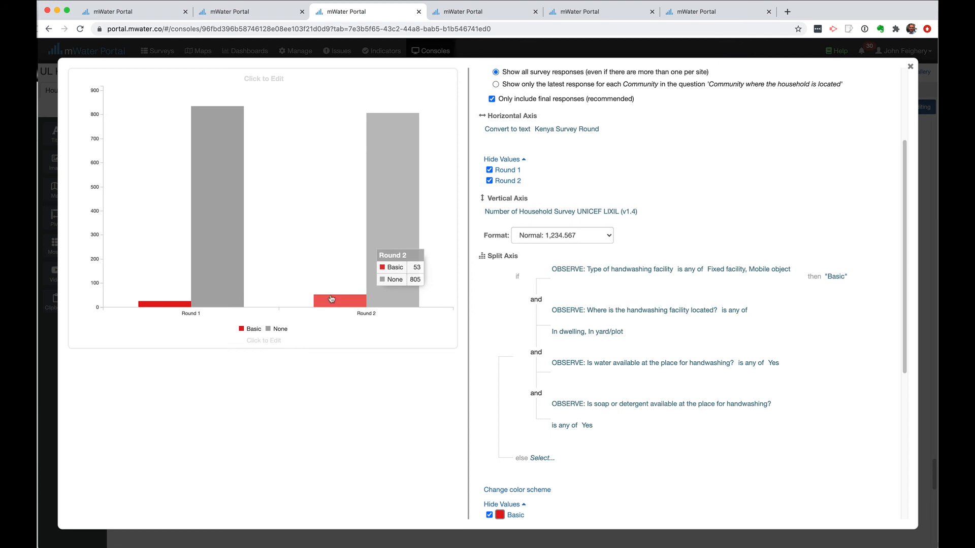
pyautogui.moveTo(178, 300)
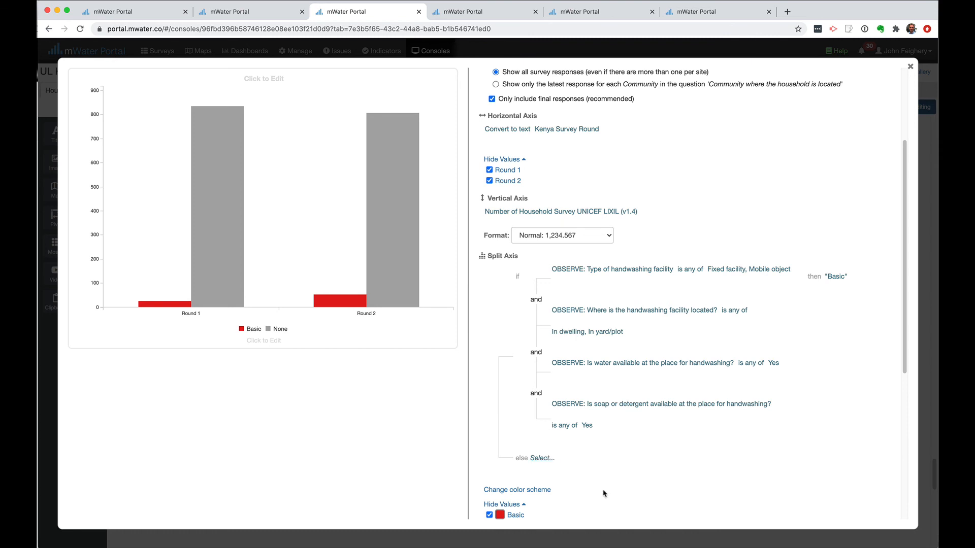
pyautogui.scroll(-3, 603, 492)
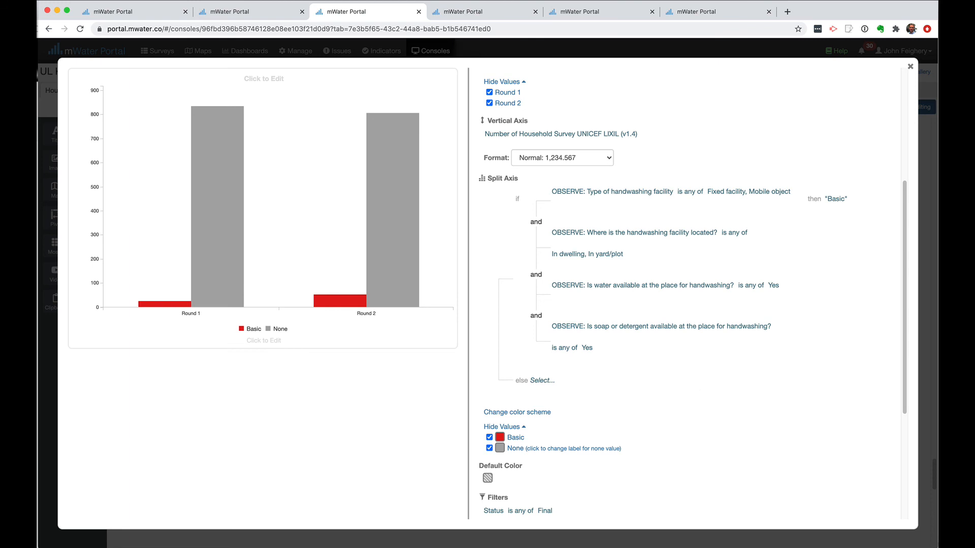
pyautogui.press('super+Tab')
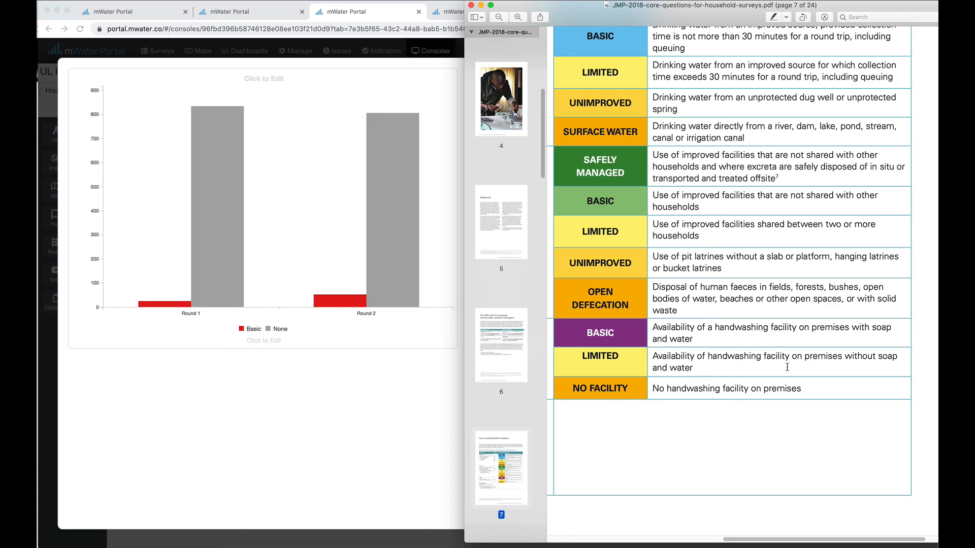
pyautogui.click(426, 437)
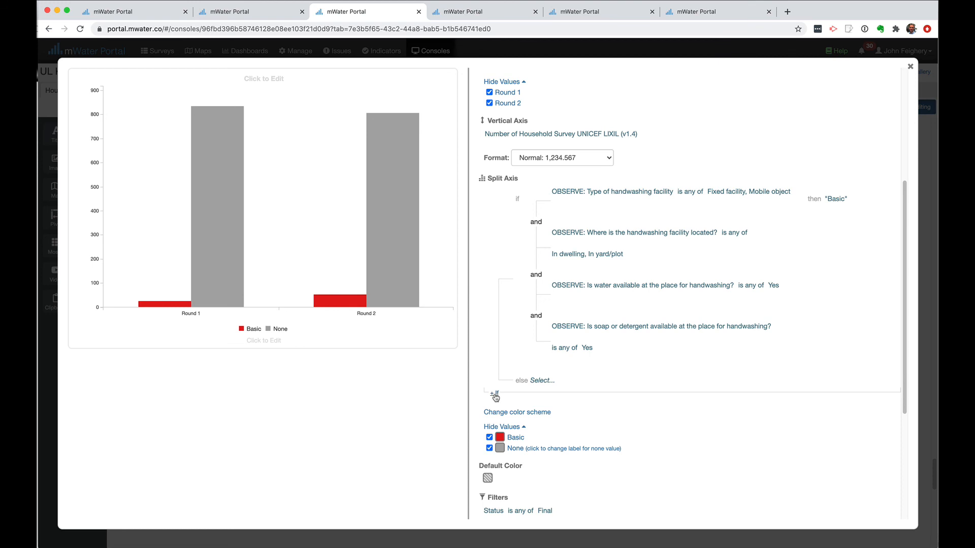
# Add a second rule matching handwashing facility type Fixed facility or Mobile object
pyautogui.click(495, 395)
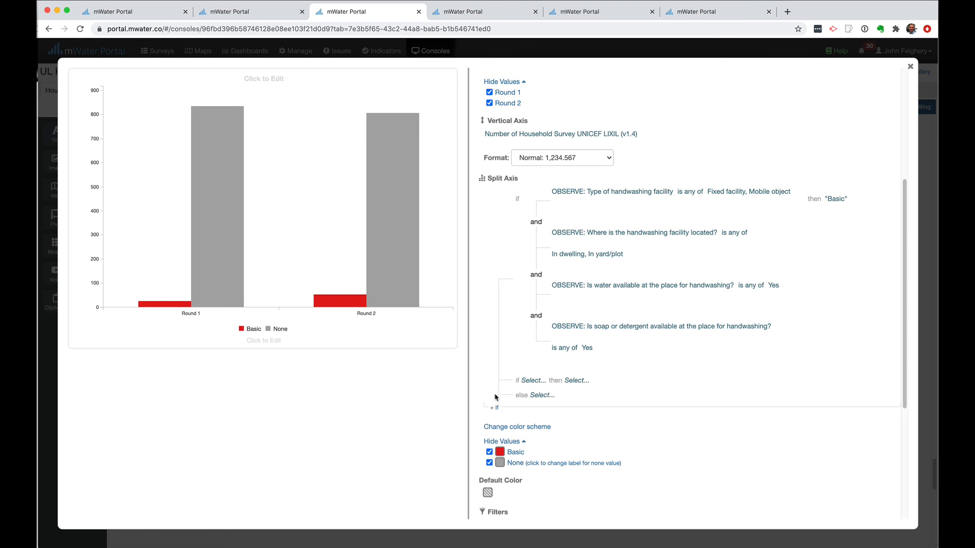
pyautogui.click(533, 381)
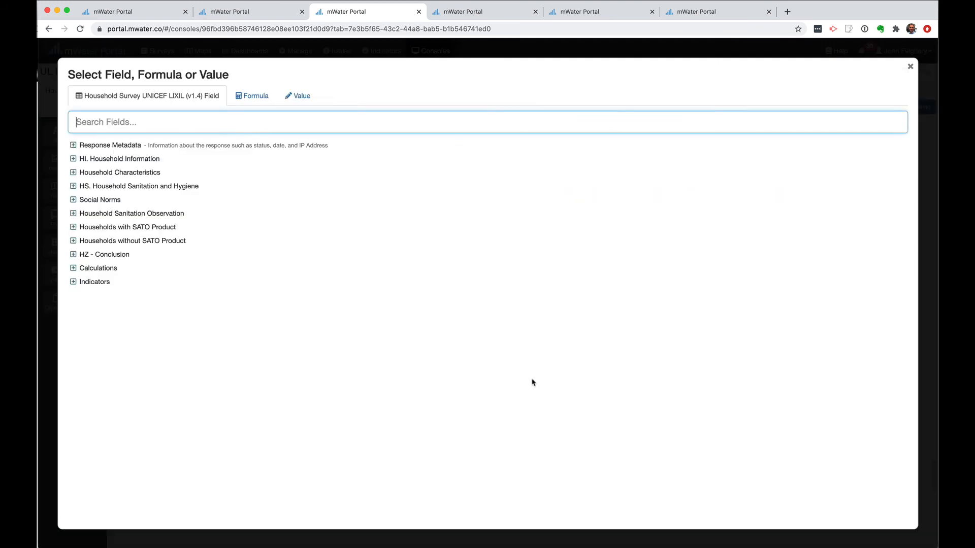
pyautogui.click(73, 213)
pyautogui.scroll(-10, 225, 327)
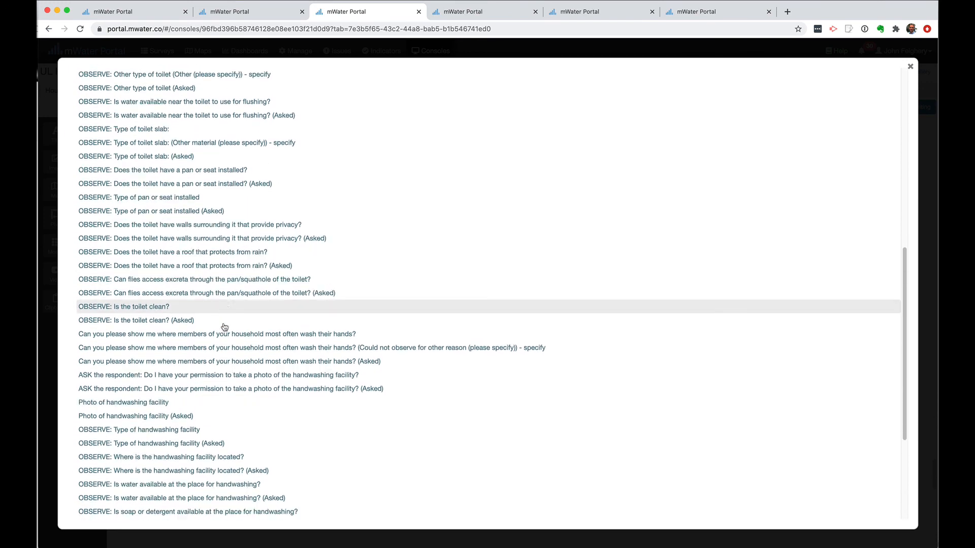
pyautogui.scroll(-4, 225, 327)
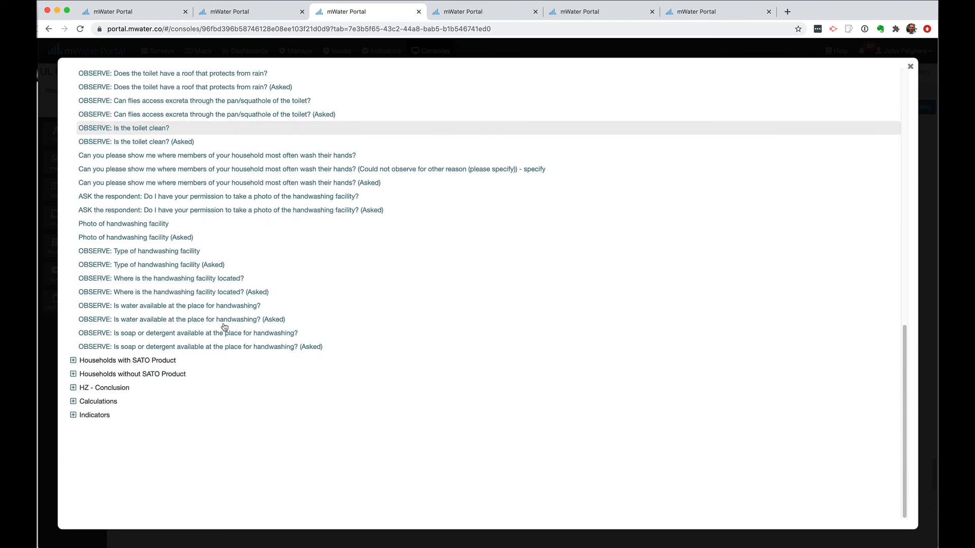
pyautogui.click(147, 252)
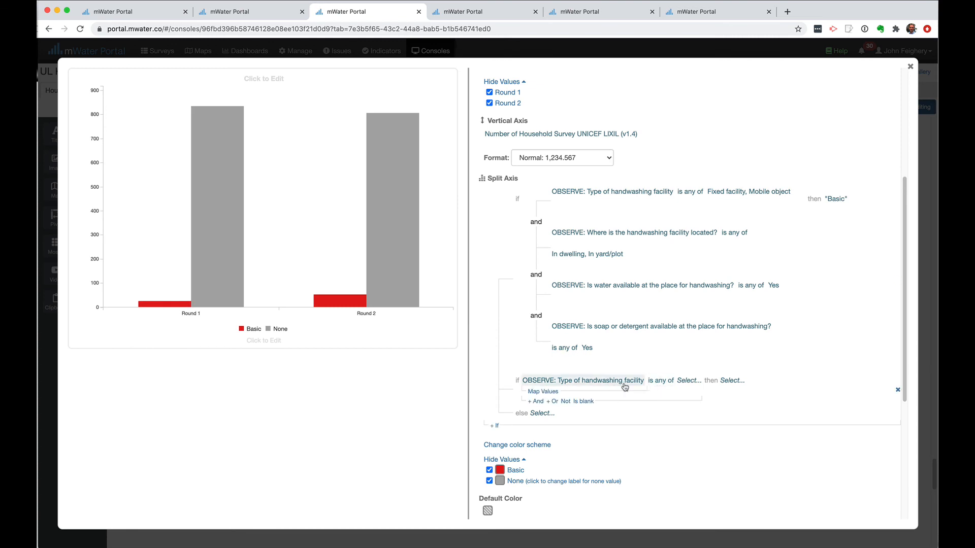
pyautogui.click(689, 380)
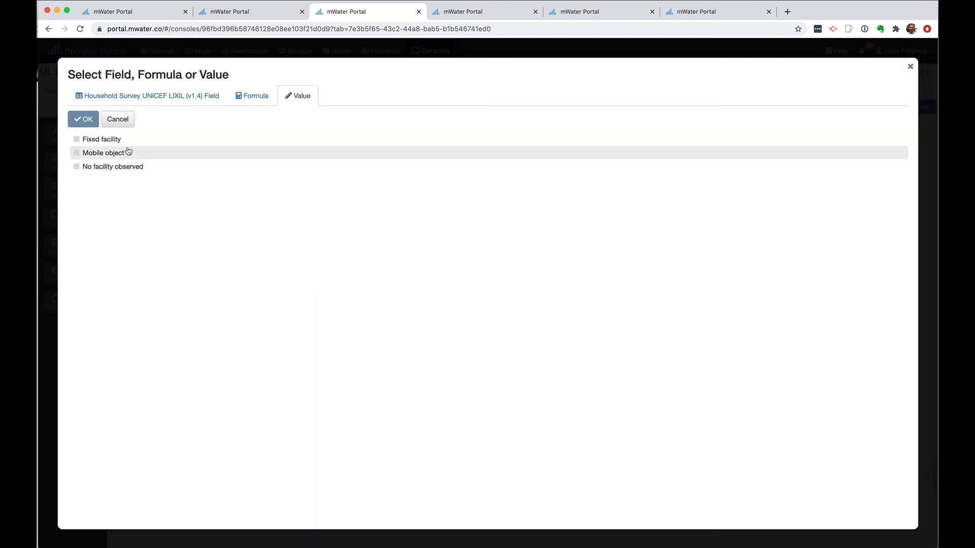
pyautogui.click(98, 137)
pyautogui.click(98, 152)
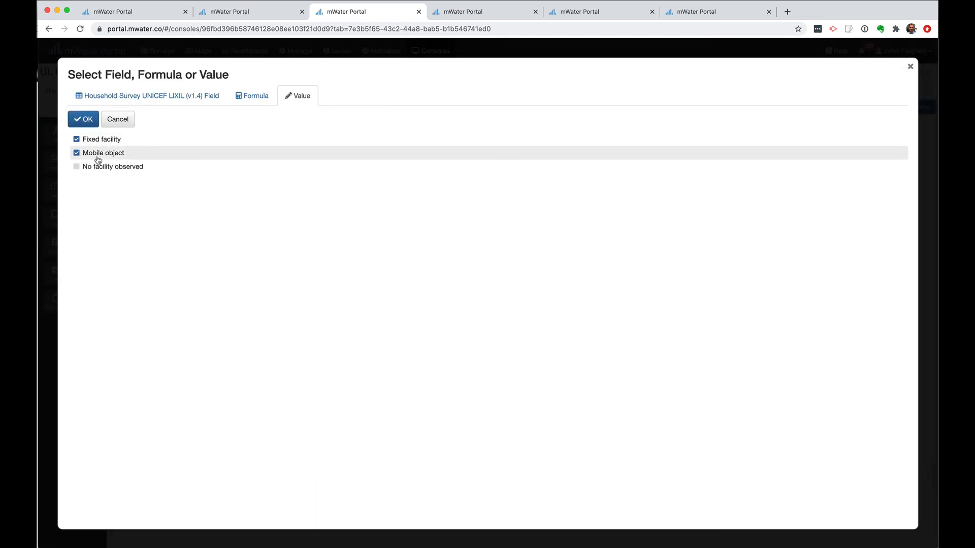
pyautogui.click(85, 120)
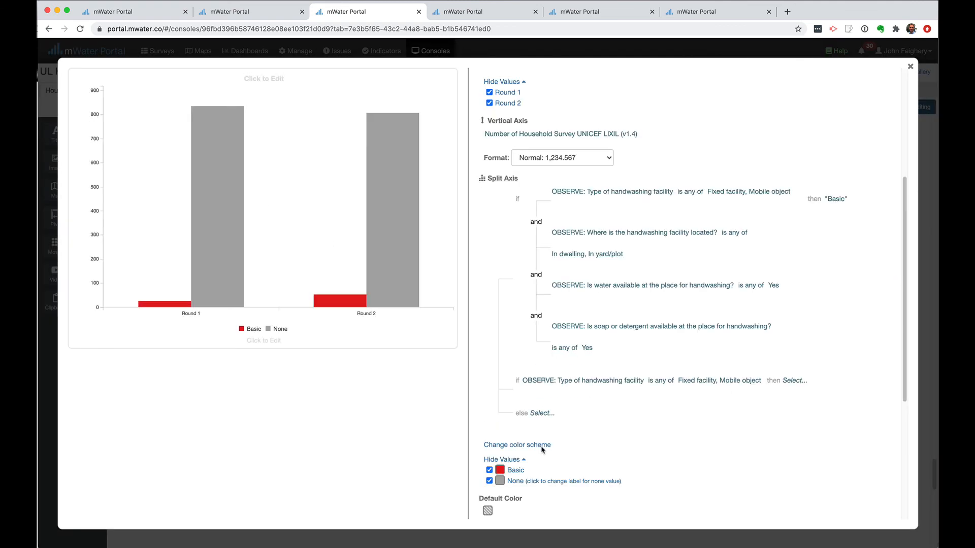
# Add an And condition requiring facility location In dwelling or In yard/plot
pyautogui.click(538, 401)
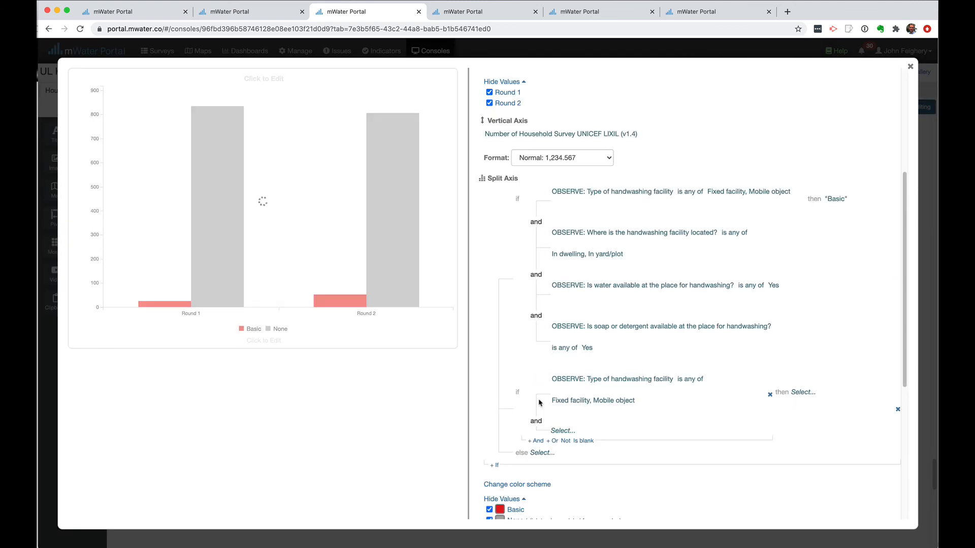
pyautogui.click(563, 431)
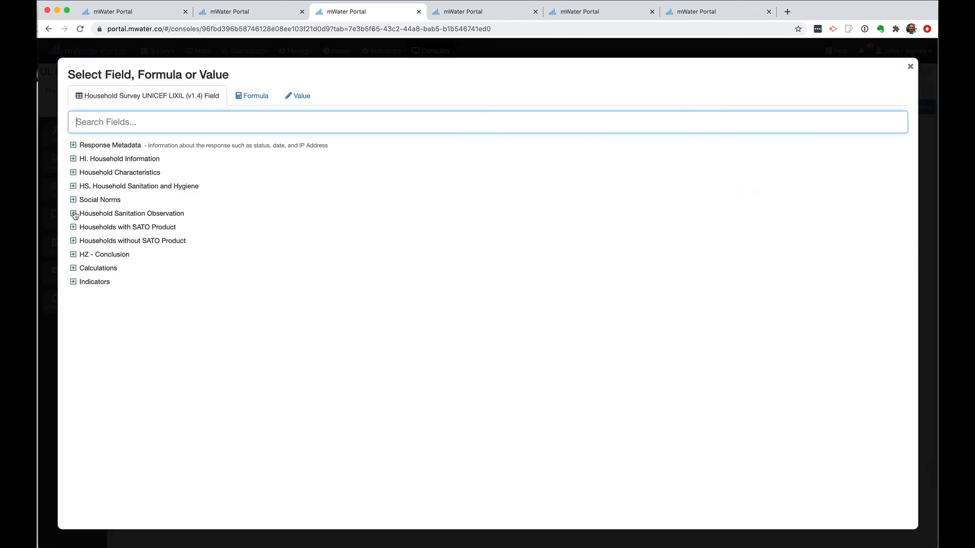
pyautogui.click(73, 214)
pyautogui.scroll(-10, 139, 234)
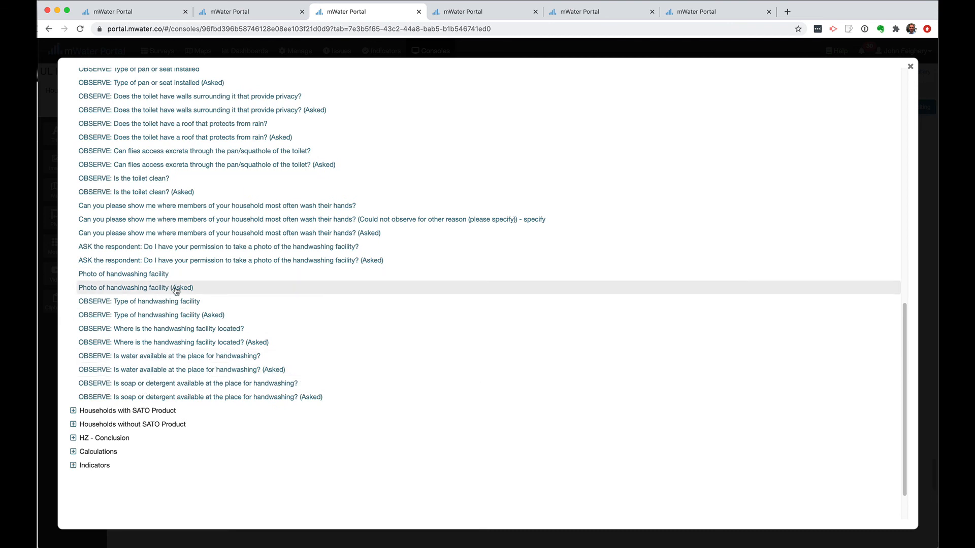
pyautogui.click(225, 331)
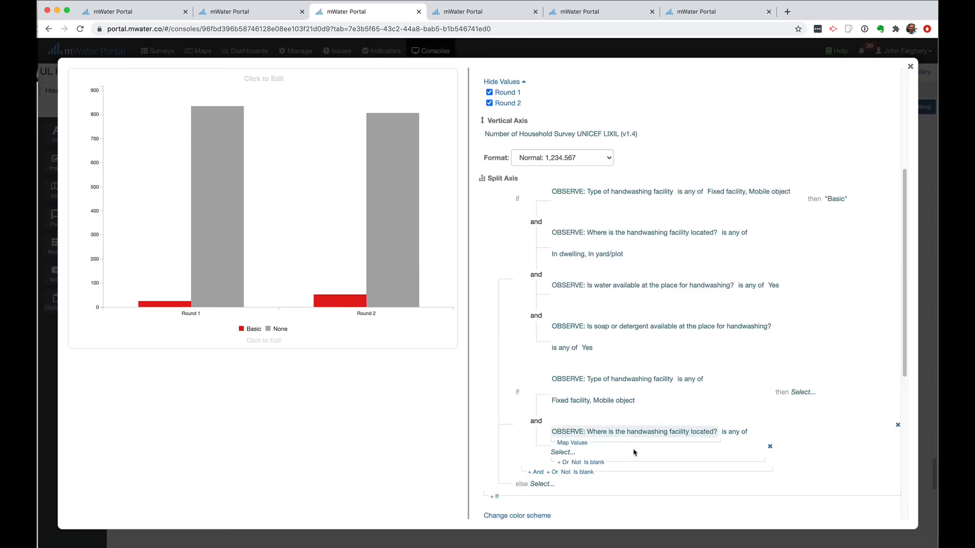
pyautogui.click(564, 454)
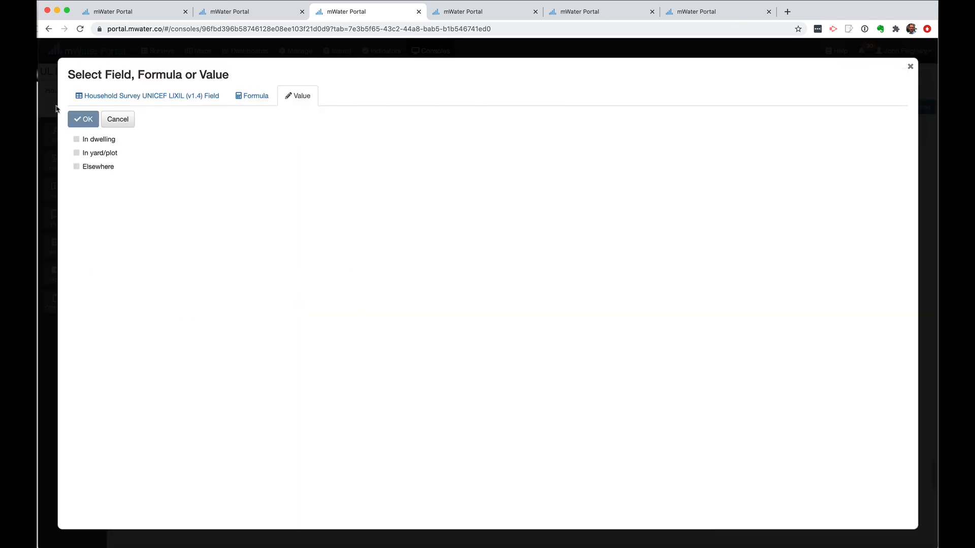
pyautogui.click(102, 142)
pyautogui.click(103, 153)
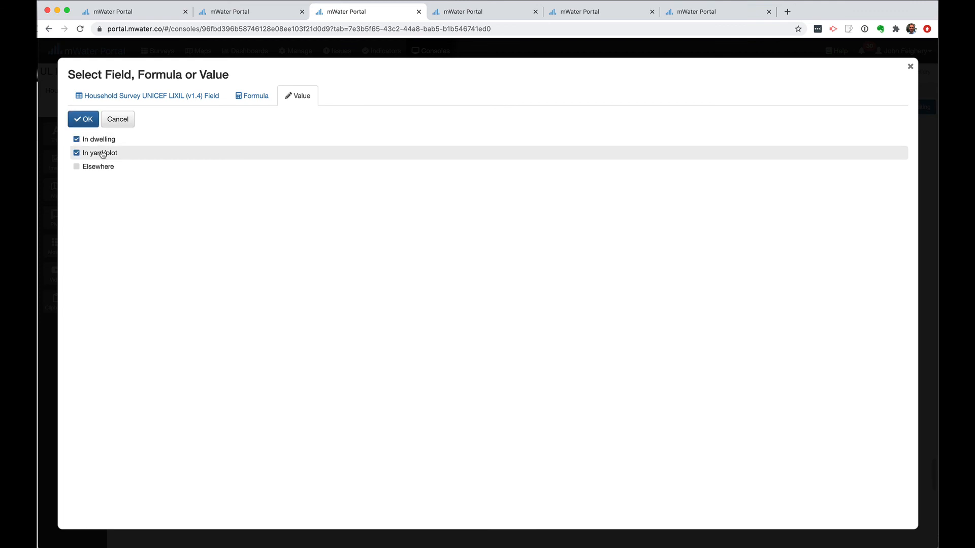
pyautogui.click(83, 119)
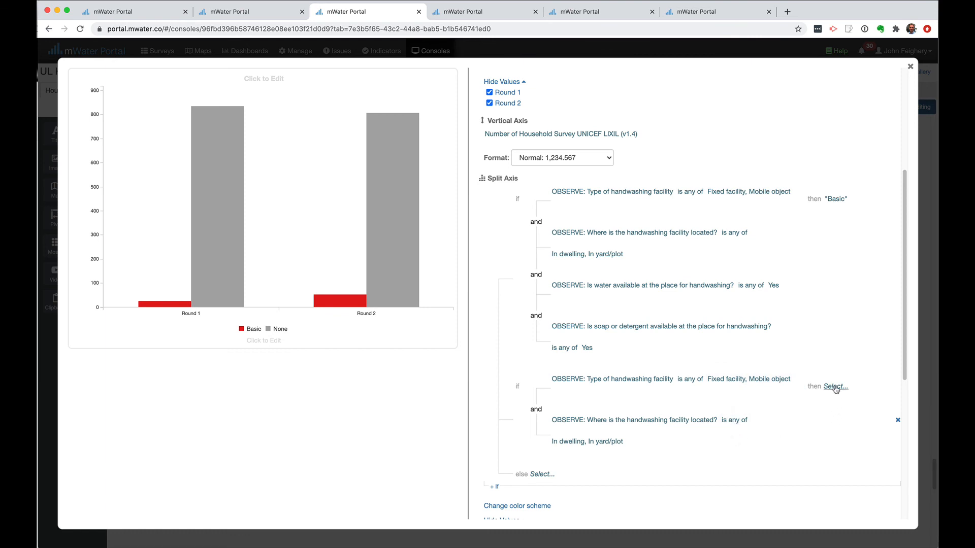
# Set the rule's Then category to 'Limited'
pyautogui.moveTo(836, 390); pyautogui.dragTo(842, 401)
pyautogui.click(835, 389)
pyautogui.click(205, 142)
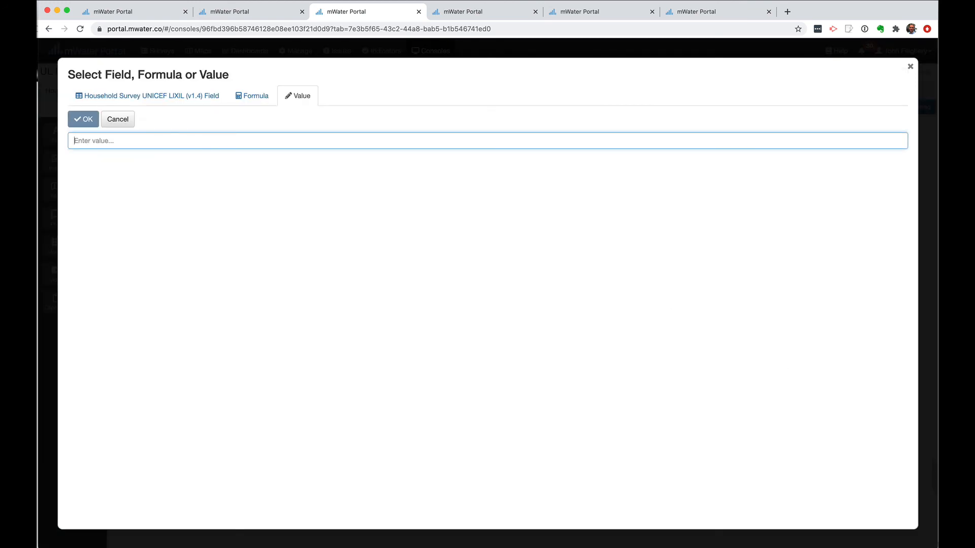
pyautogui.write('Limited')
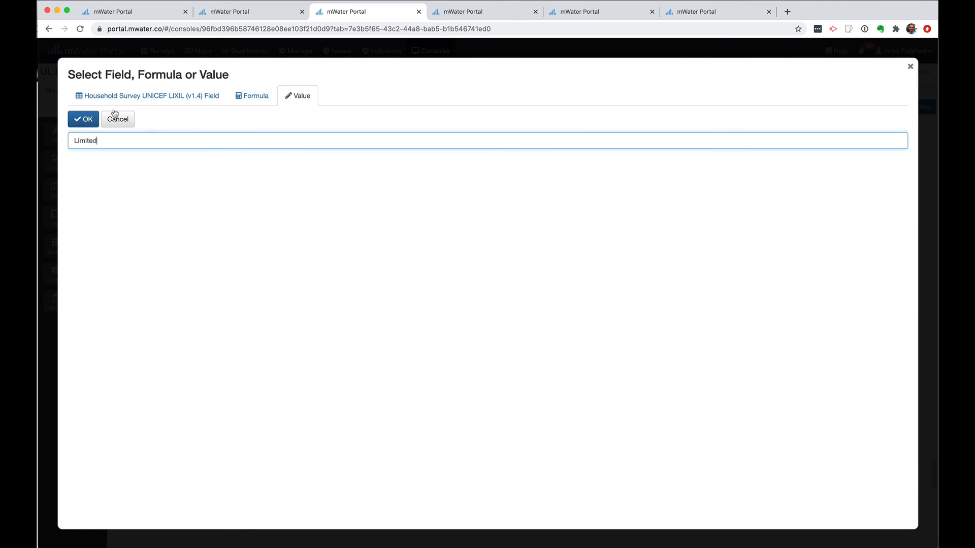
pyautogui.click(83, 119)
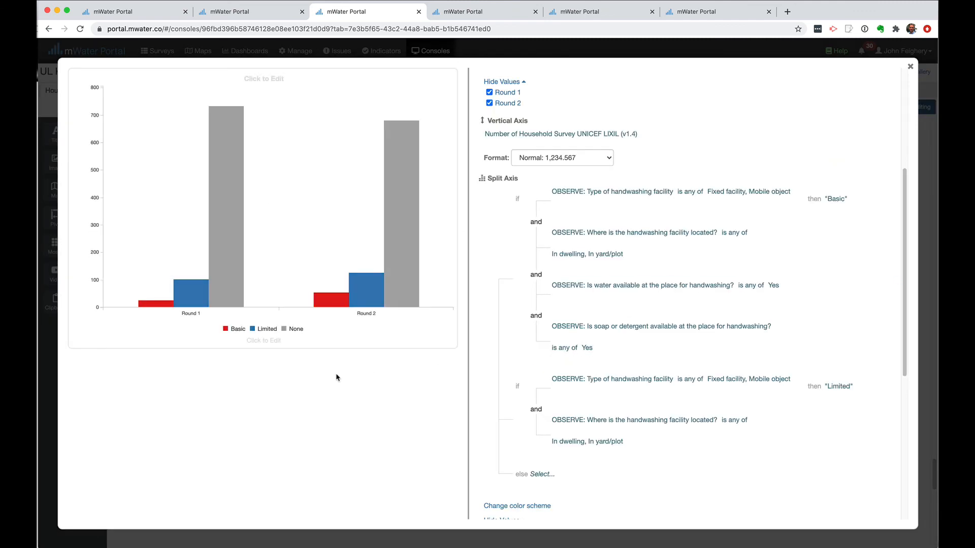
pyautogui.moveTo(187, 296)
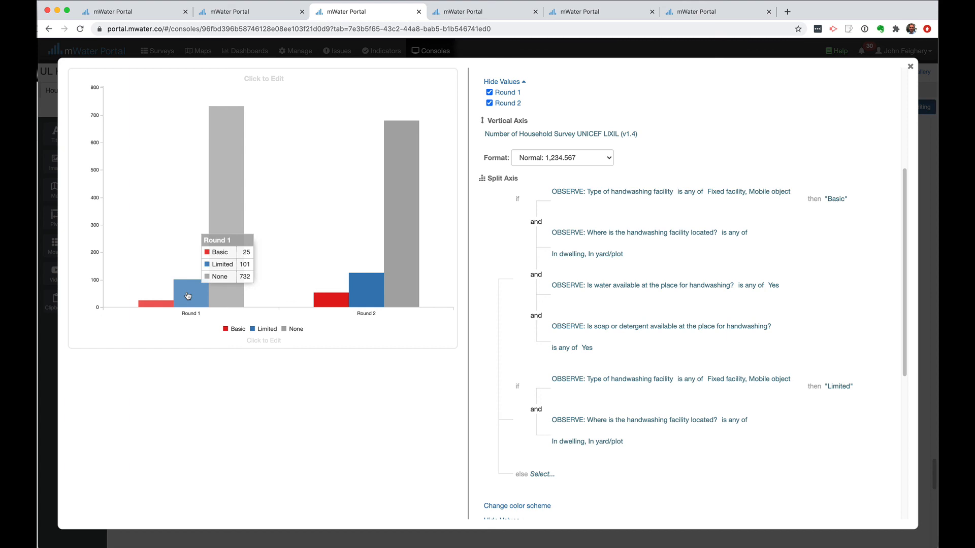
pyautogui.moveTo(373, 290)
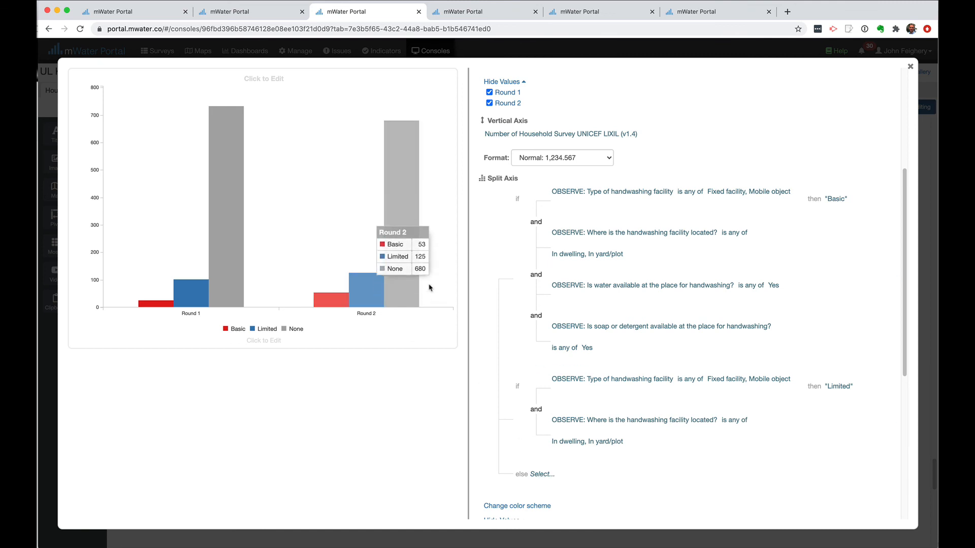
pyautogui.moveTo(691, 435)
pyautogui.scroll(-3, 692, 435)
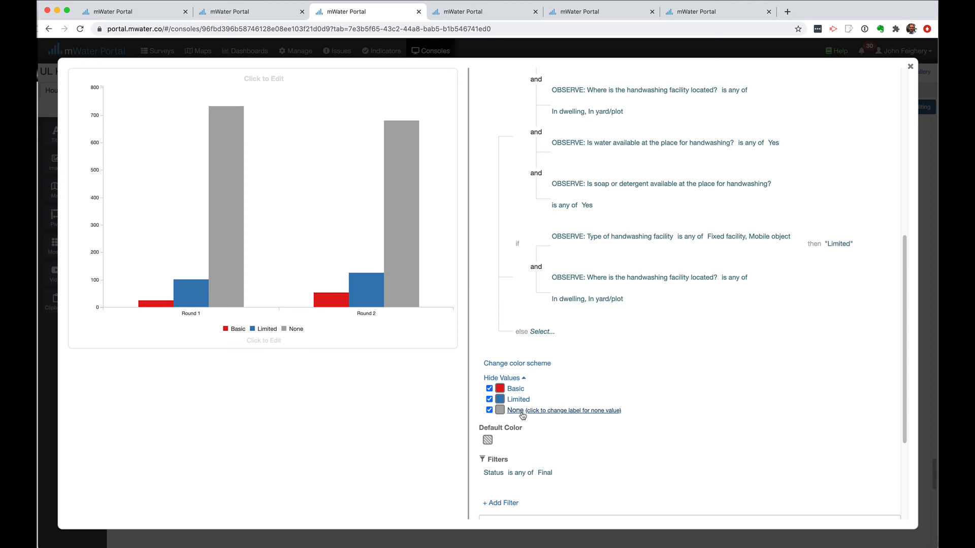
# Check the JMP reference table and add a third empty If rule below Basic and Limited
pyautogui.moveTo(606, 242)
pyautogui.press('super+Tab')
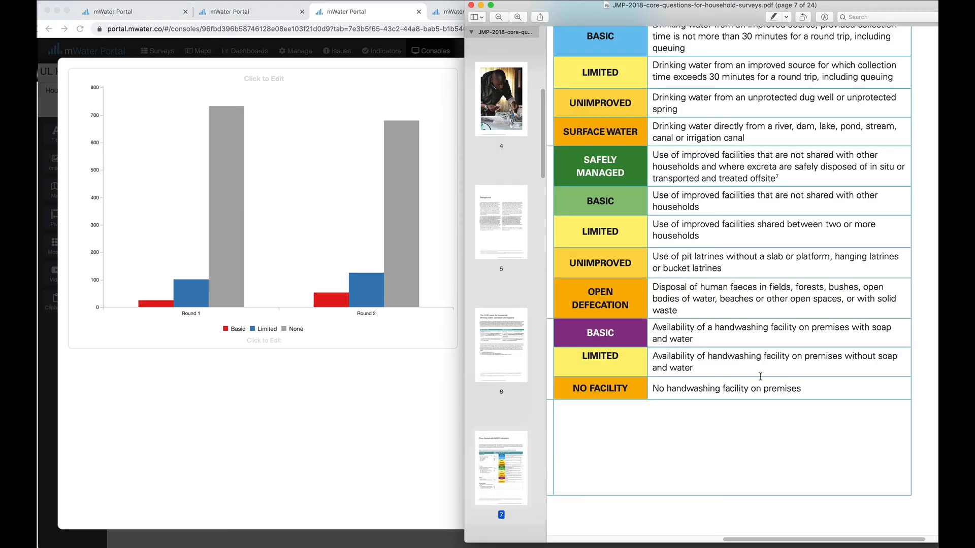
pyautogui.click(384, 417)
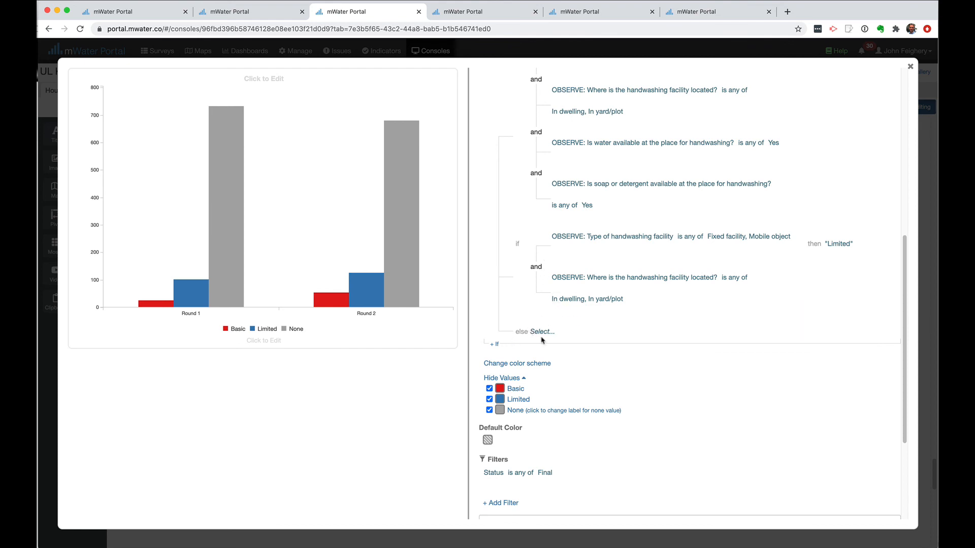
pyautogui.click(496, 346)
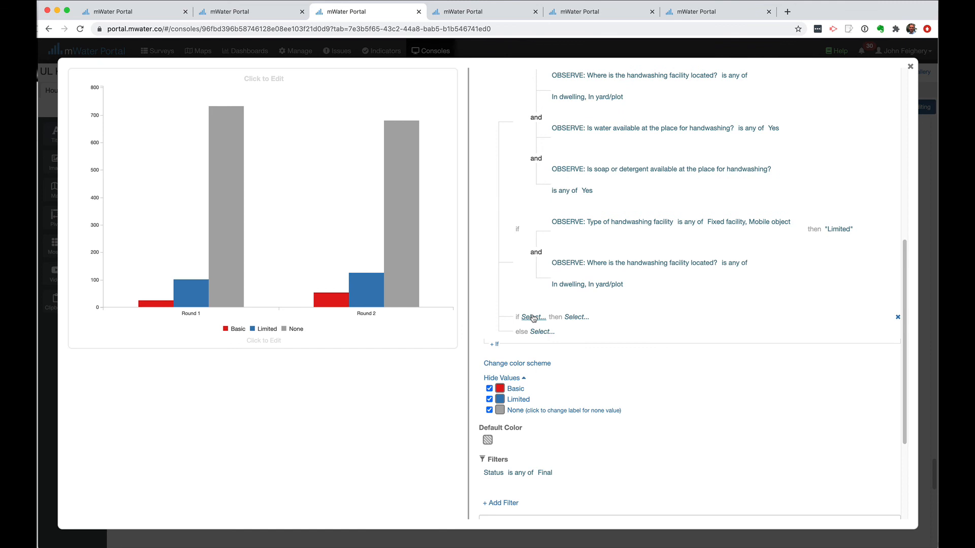
pyautogui.press('super+Tab')
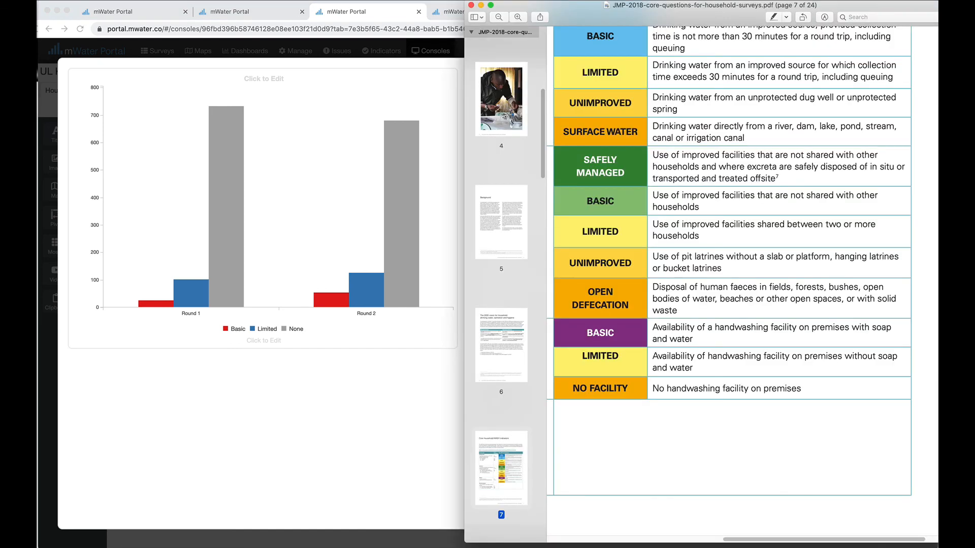
pyautogui.click(349, 413)
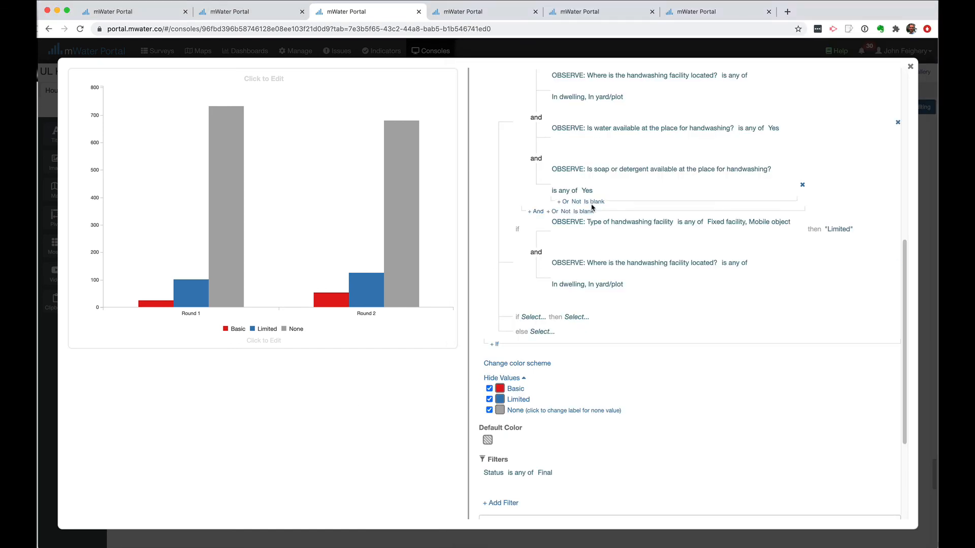
# Make the third rule match the wash-hands location answer 'No facility exists', then add an Or condition
pyautogui.click(531, 319)
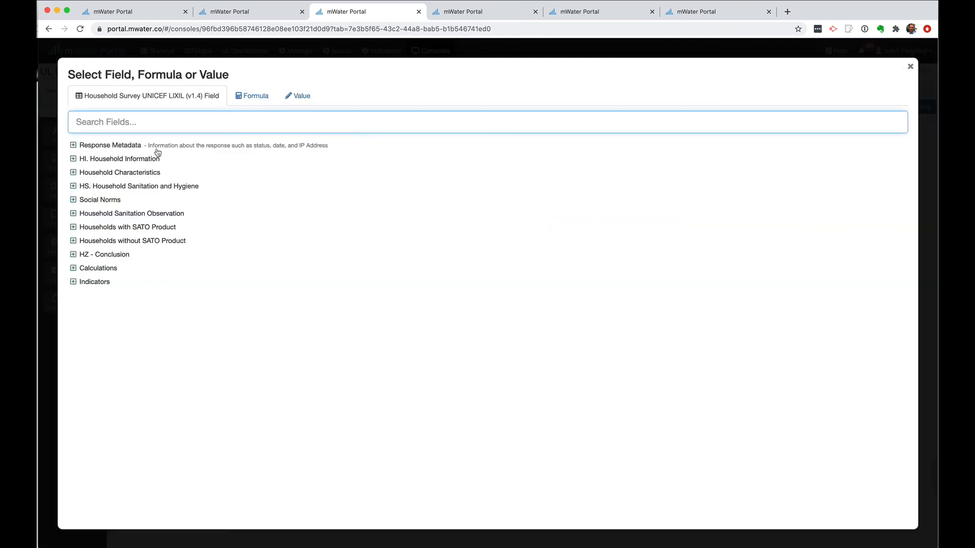
pyautogui.click(73, 213)
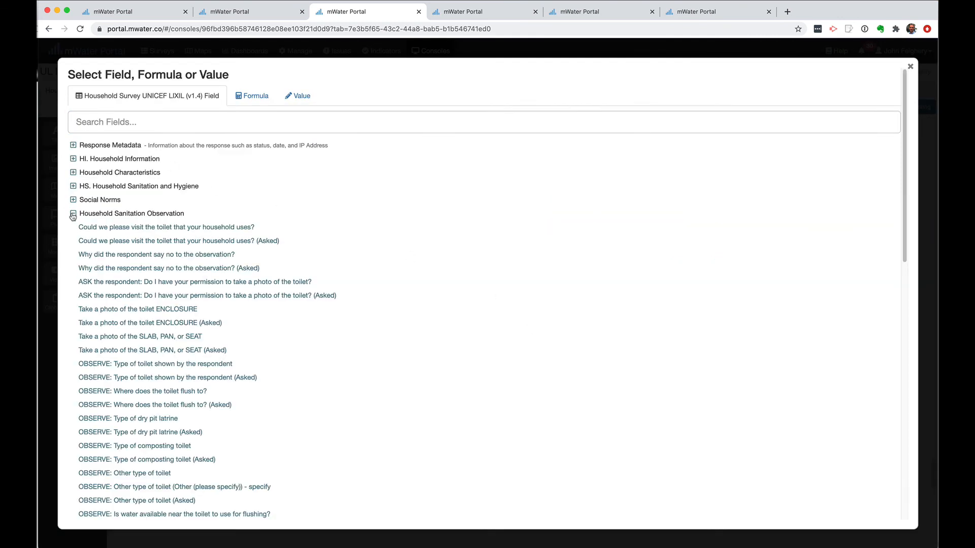
pyautogui.scroll(-10, 292, 361)
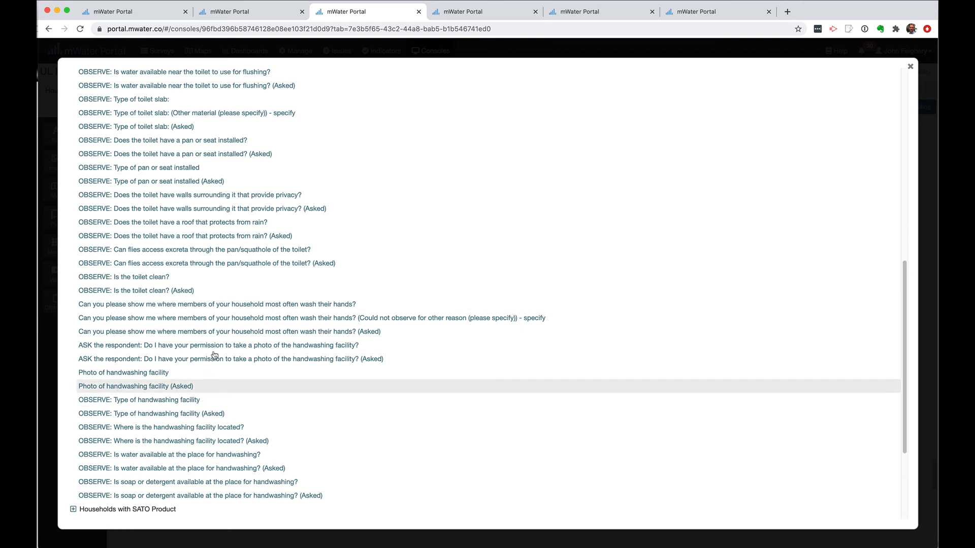
pyautogui.click(202, 304)
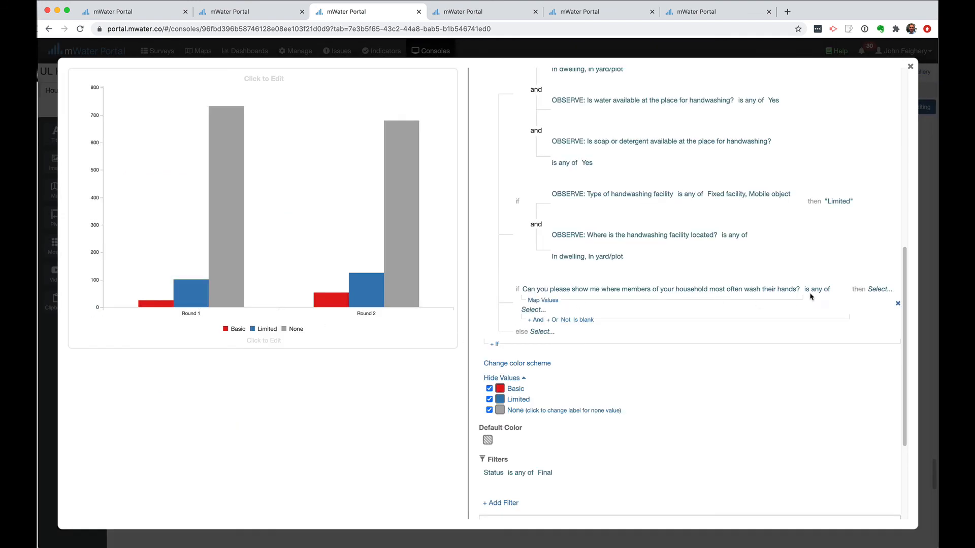
pyautogui.click(535, 311)
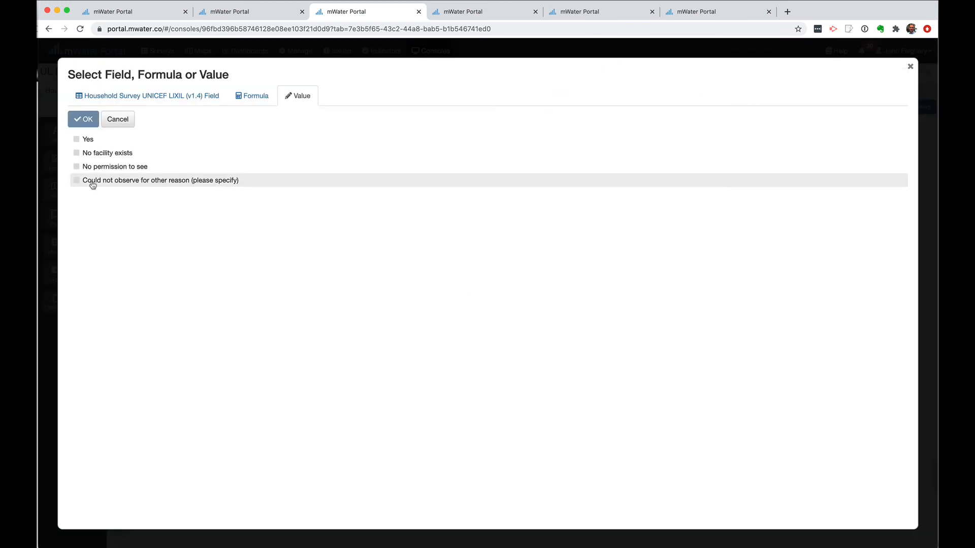
pyautogui.click(89, 156)
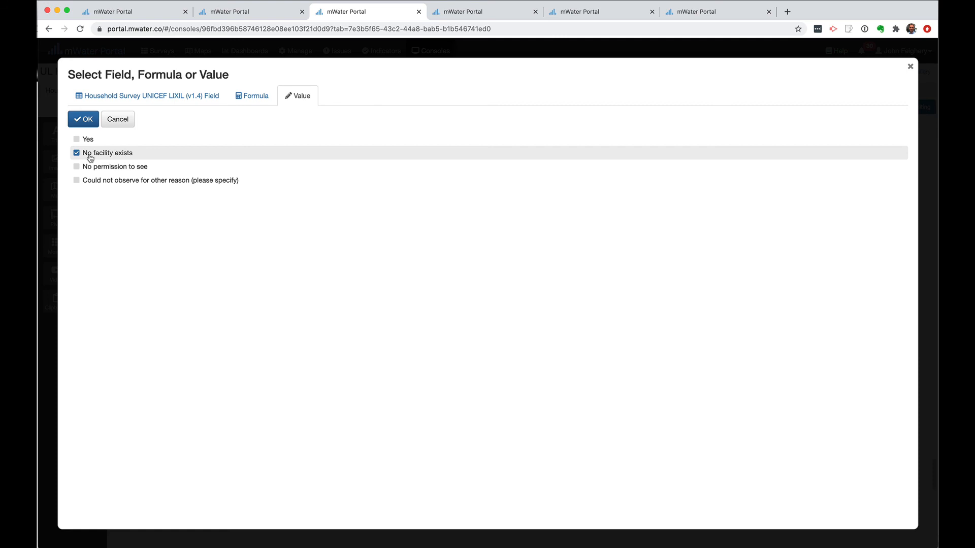
pyautogui.click(86, 120)
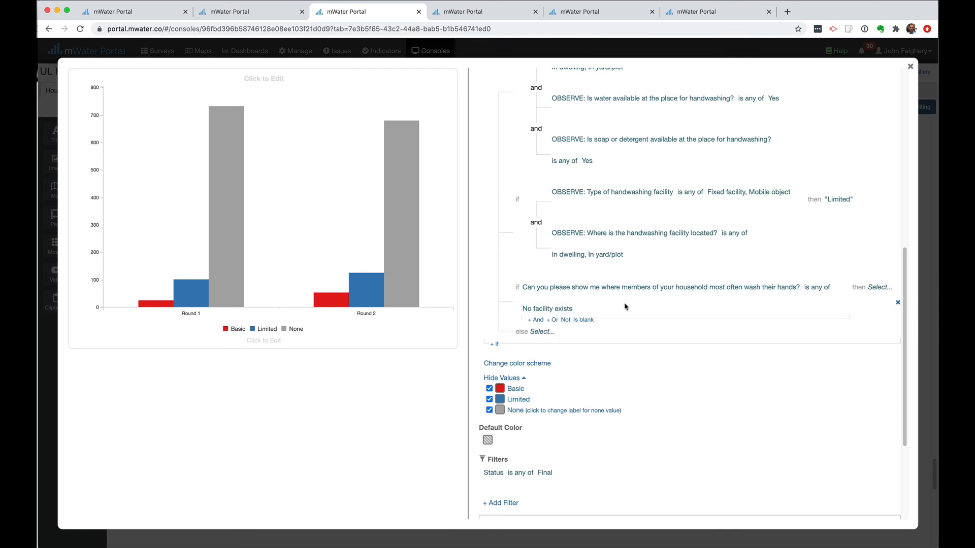
pyautogui.click(555, 320)
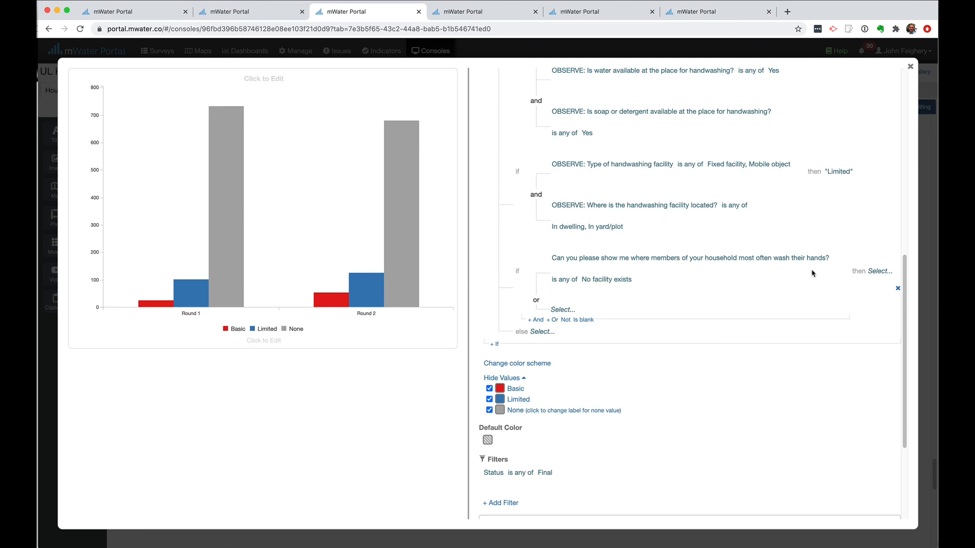
# Set the Or condition to handwashing facility type 'No facility observed'
pyautogui.click(566, 311)
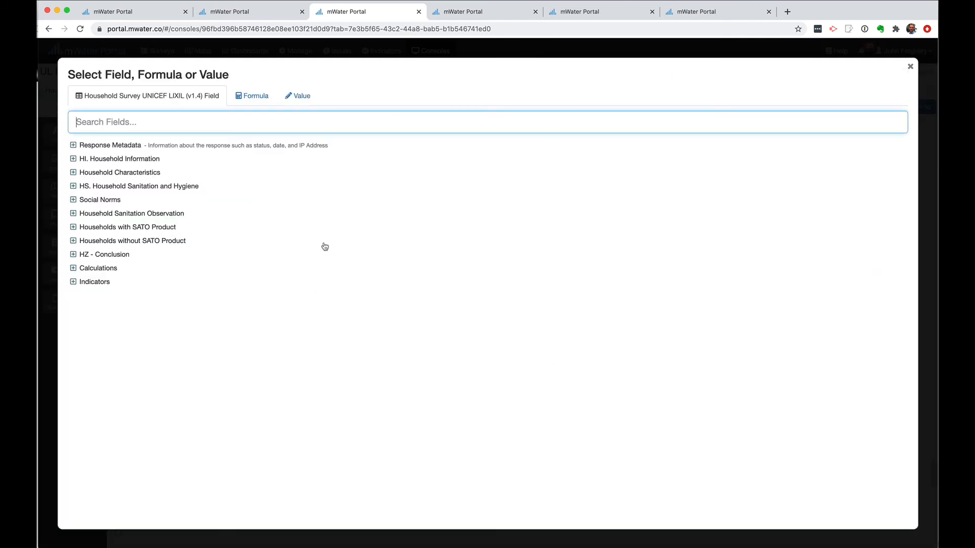
pyautogui.click(74, 213)
pyautogui.scroll(-10, 197, 355)
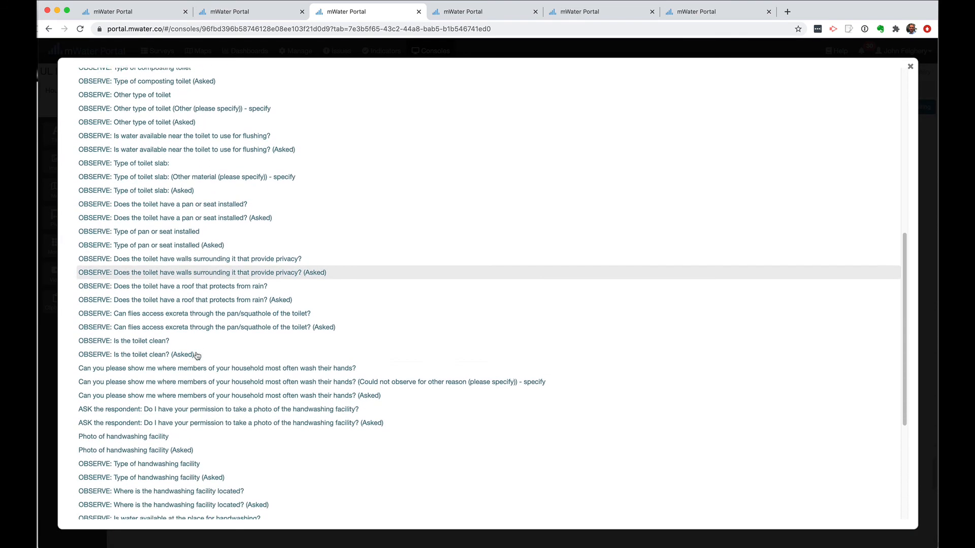
pyautogui.scroll(-5, 198, 355)
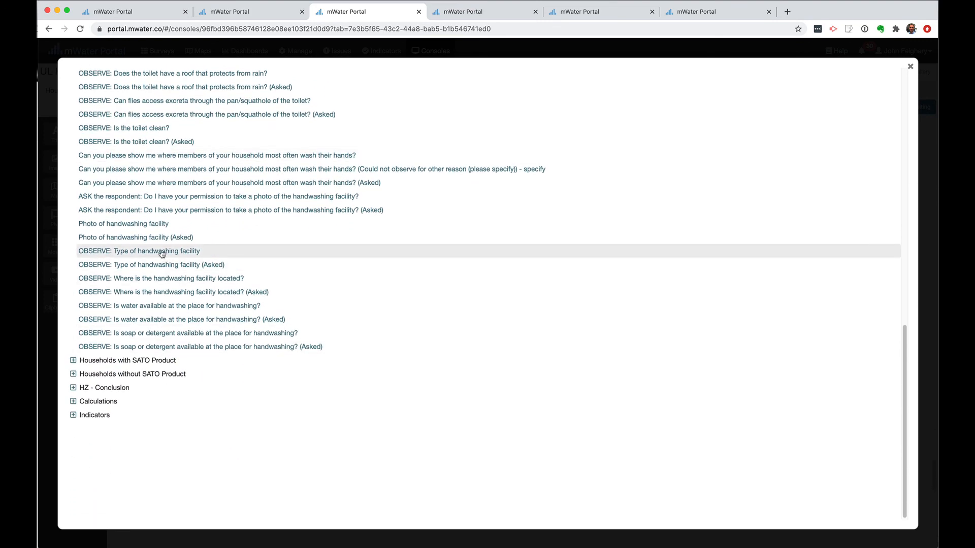
pyautogui.click(169, 252)
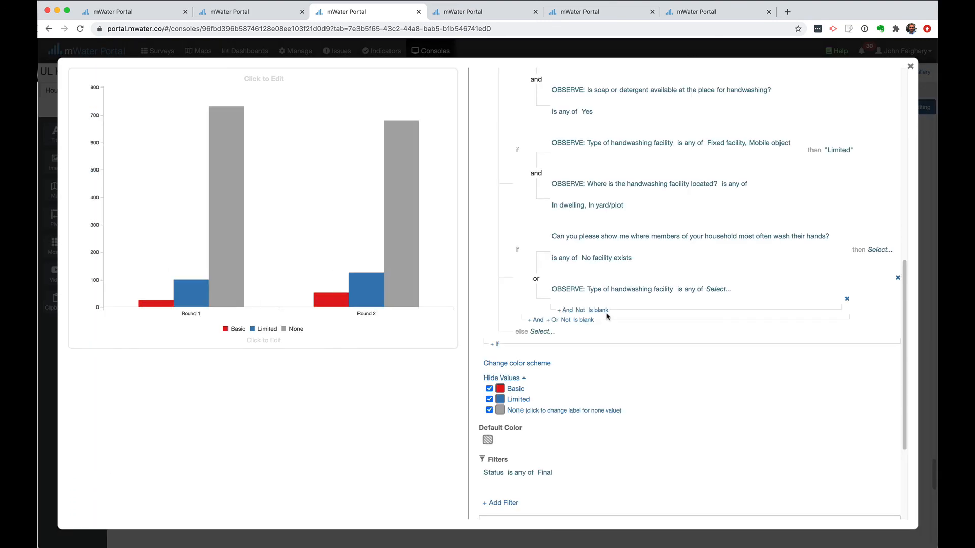
pyautogui.click(718, 289)
pyautogui.click(120, 168)
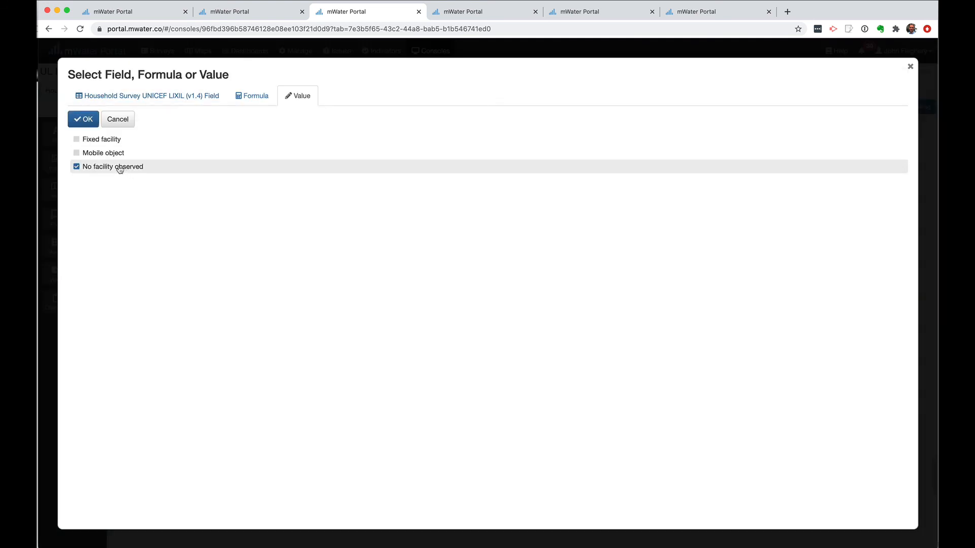
pyautogui.click(84, 120)
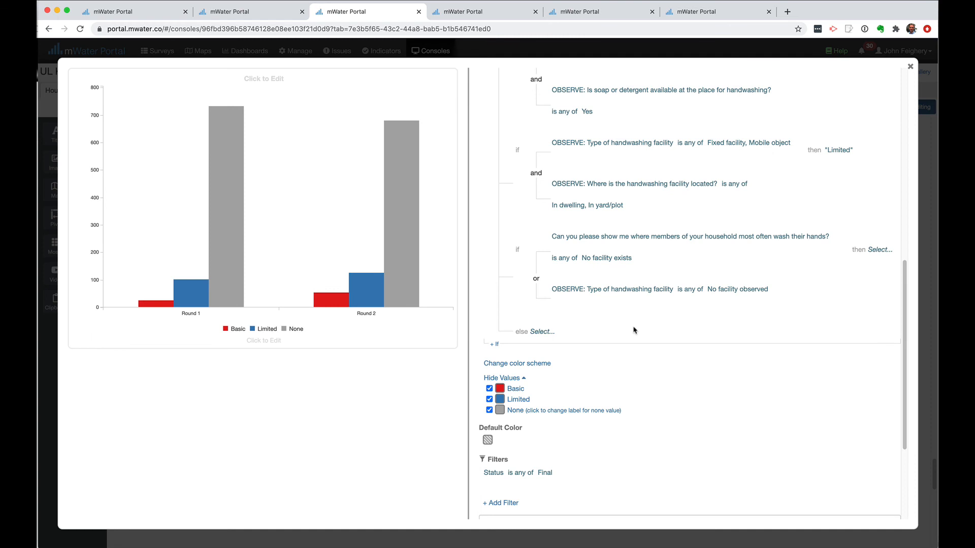
# Set the third rule's Then category to 'No service'
pyautogui.click(874, 251)
pyautogui.click(131, 140)
pyautogui.write('N')
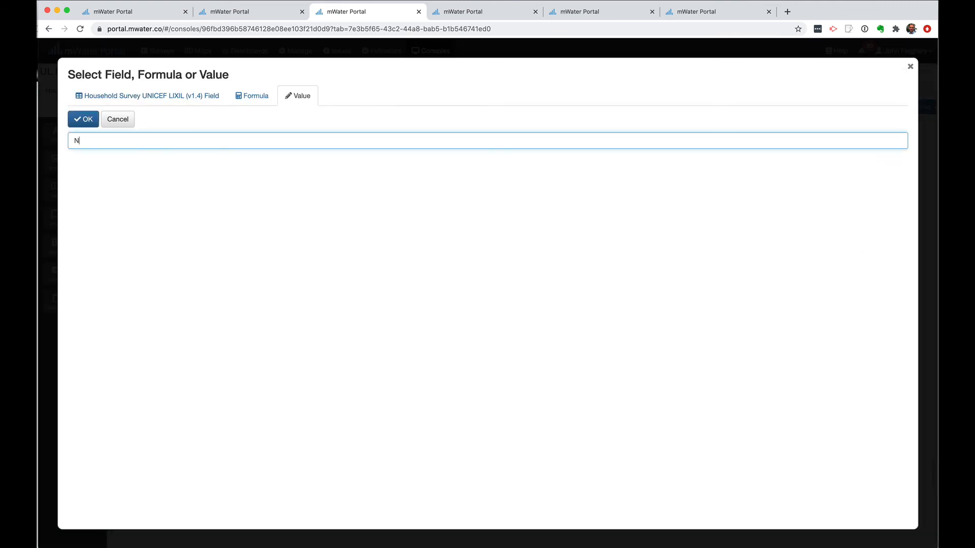
pyautogui.write('o service')
pyautogui.click(84, 119)
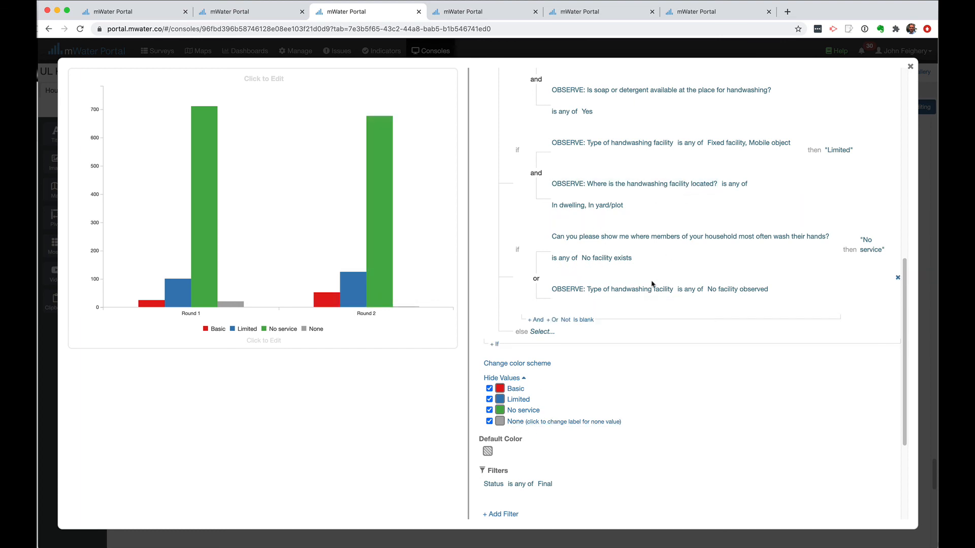
pyautogui.scroll(3, 653, 283)
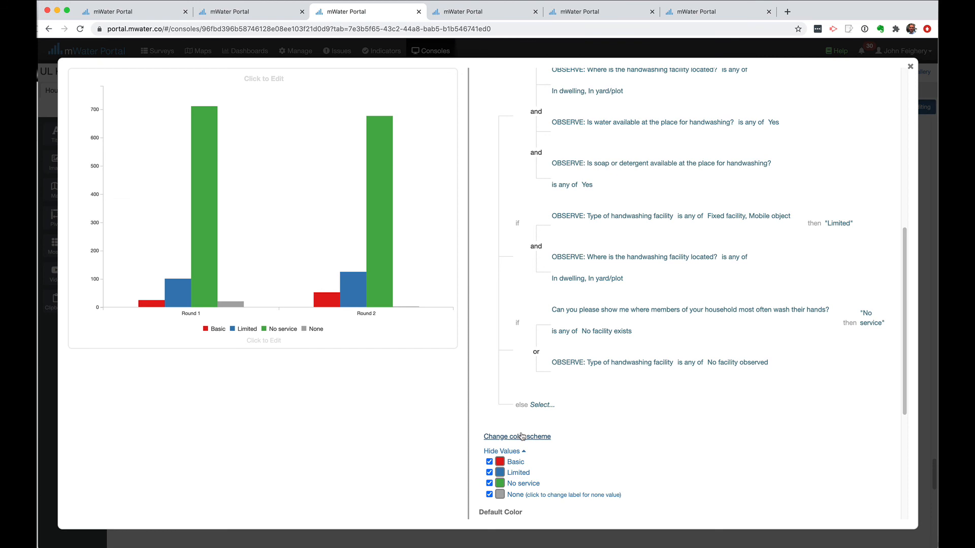
pyautogui.moveTo(508, 416)
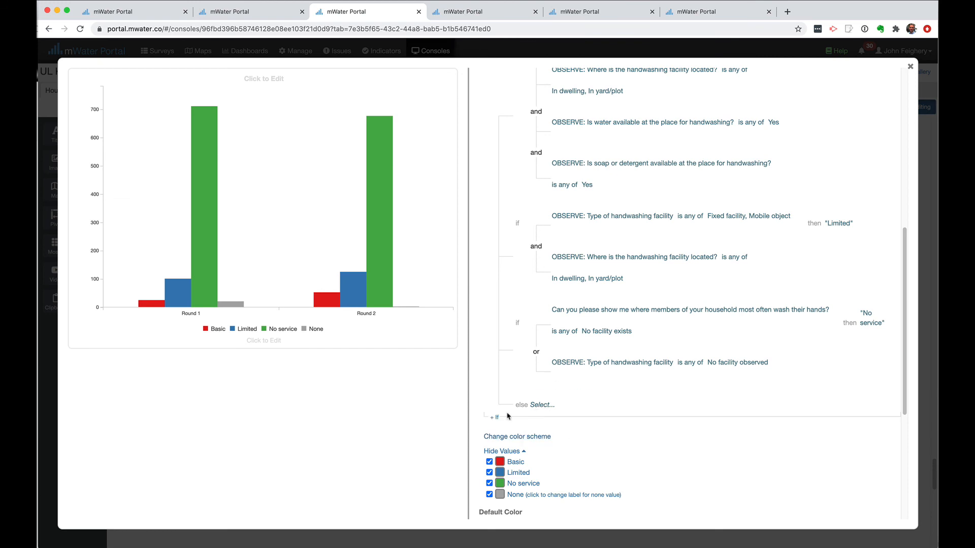
# Add a fourth rule on the wash-hands question matching 'No permission to see' or 'Could not observe for other reason'
pyautogui.click(495, 419)
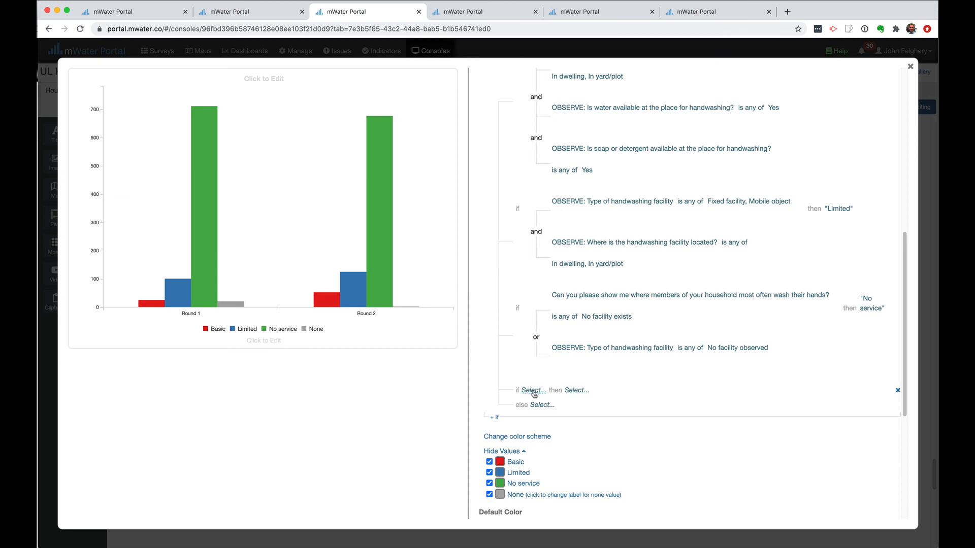
pyautogui.click(533, 390)
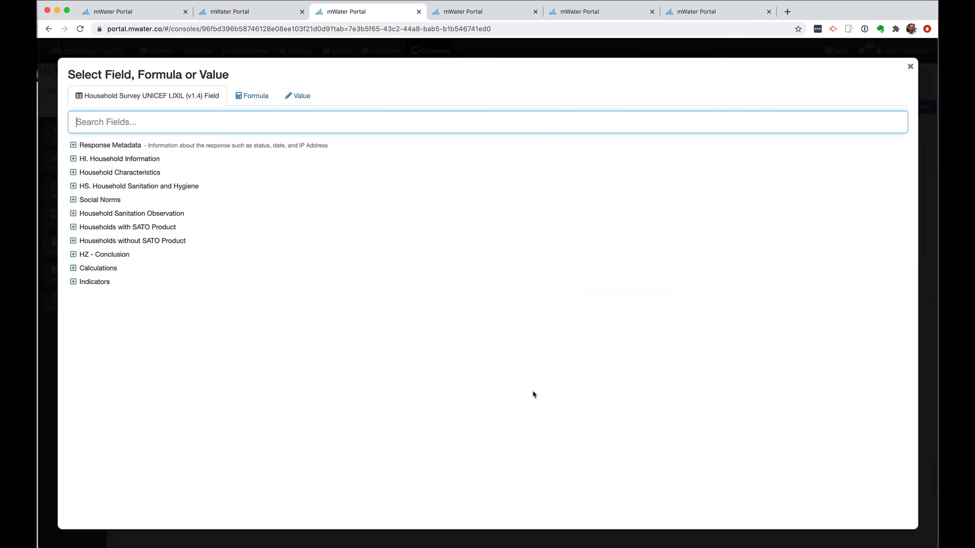
pyautogui.click(73, 213)
pyautogui.scroll(-5, 194, 340)
pyautogui.scroll(-3, 195, 340)
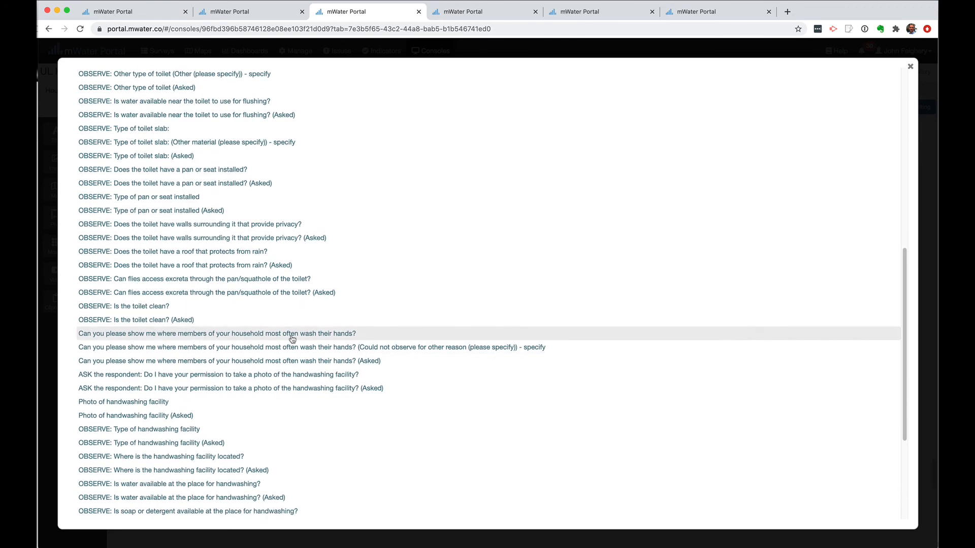
pyautogui.click(286, 336)
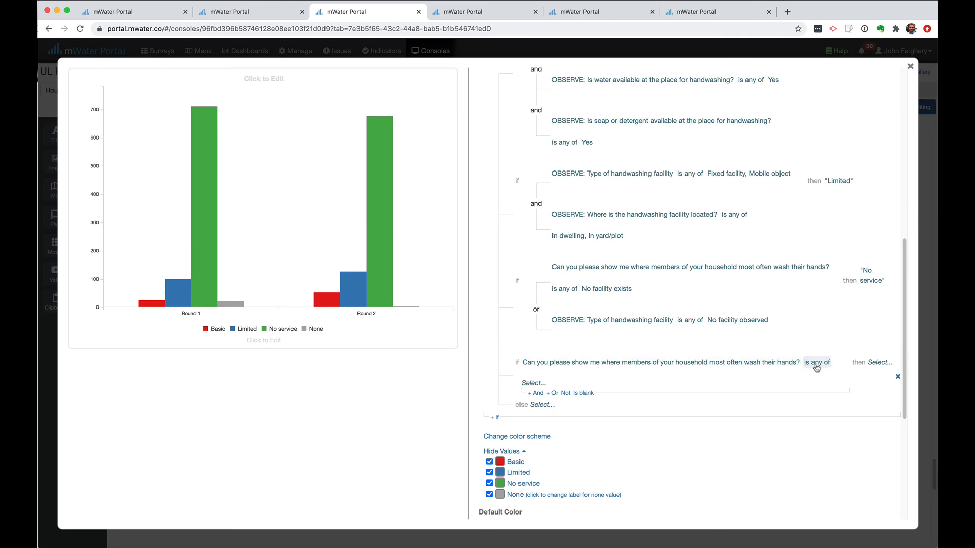
pyautogui.click(533, 384)
pyautogui.click(111, 168)
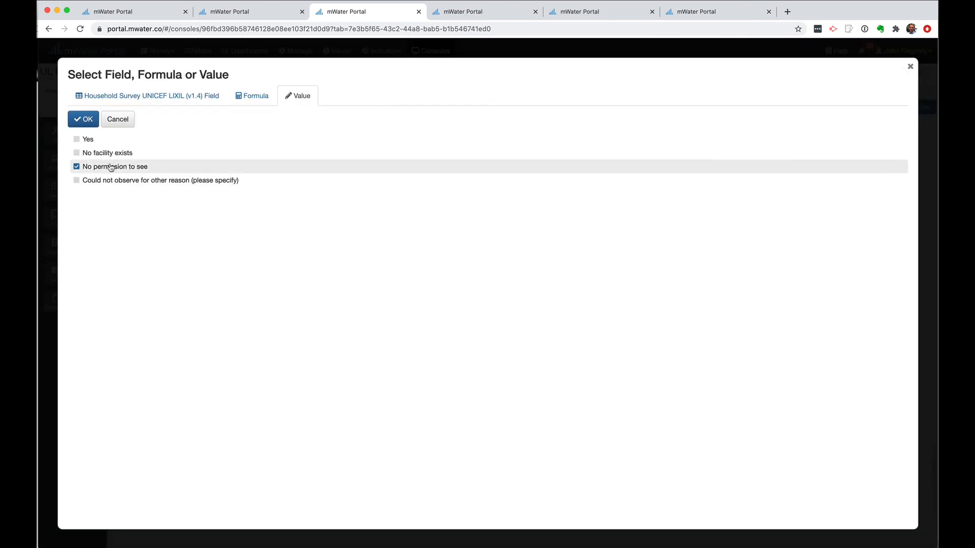
pyautogui.click(115, 182)
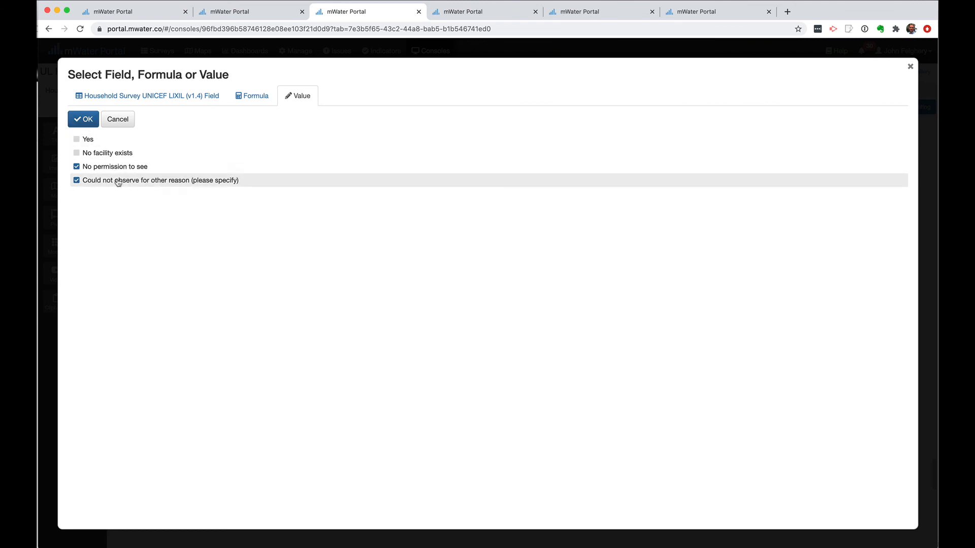
pyautogui.click(86, 124)
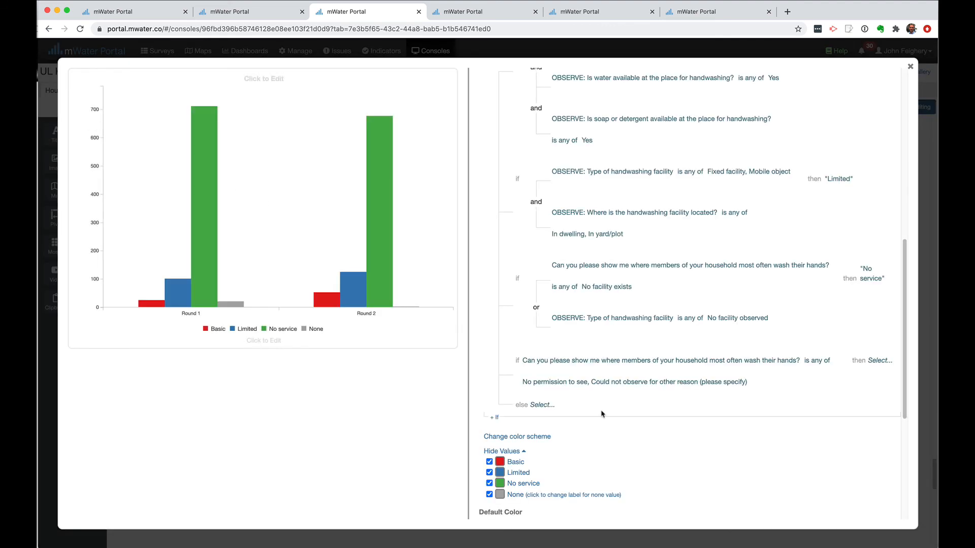
# Set the fourth rule's Then category to 'Could not observe'
pyautogui.moveTo(544, 388)
pyautogui.click(879, 363)
pyautogui.click(264, 147)
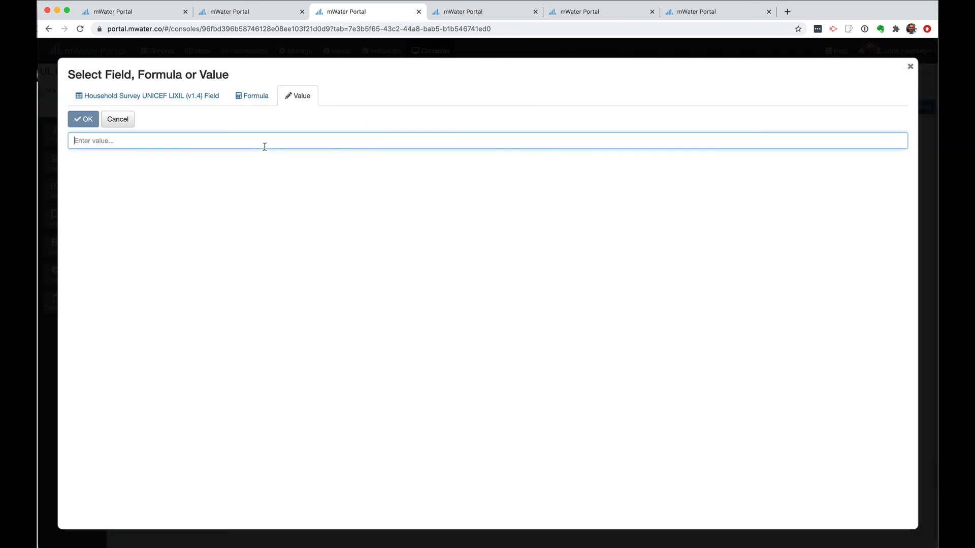
pyautogui.write('Could ')
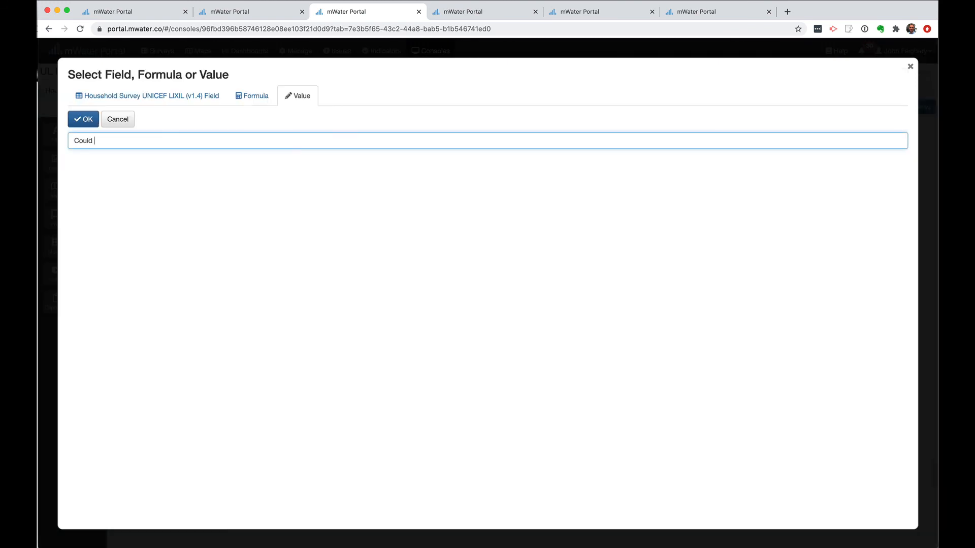
pyautogui.write('not ober')
pyautogui.write('erve')
pyautogui.click(83, 118)
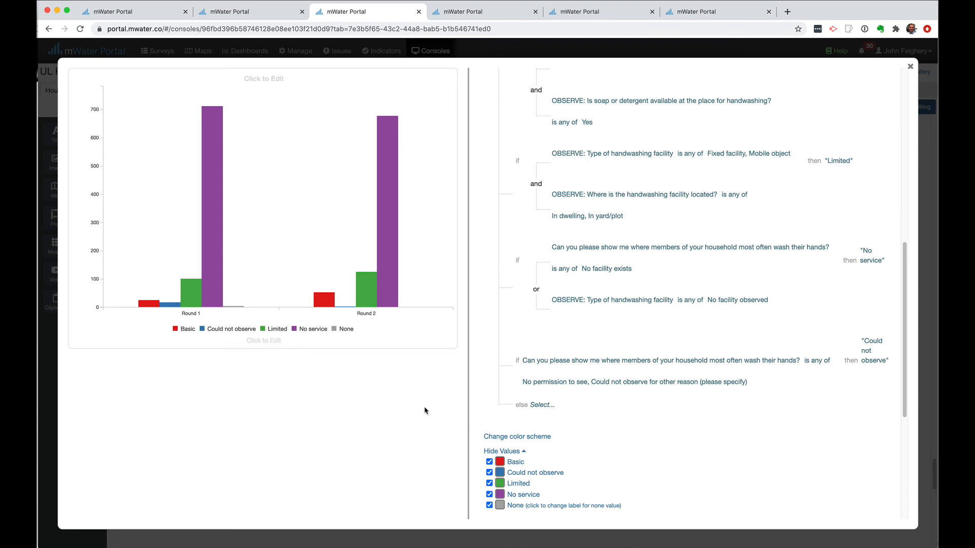
# Check the bar counts: Round 1 shows 17 Could not observe, 711 No service, 4 None
pyautogui.moveTo(236, 309)
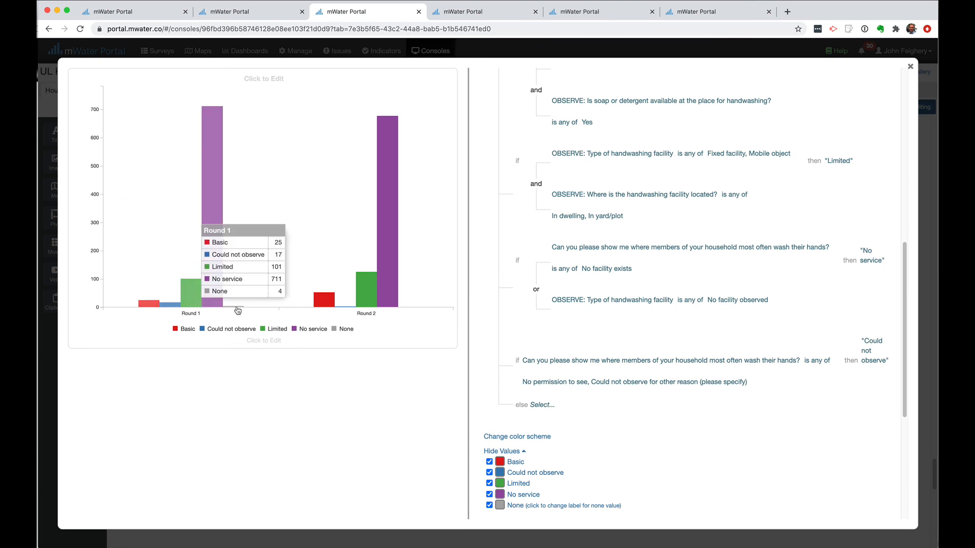
pyautogui.moveTo(382, 305)
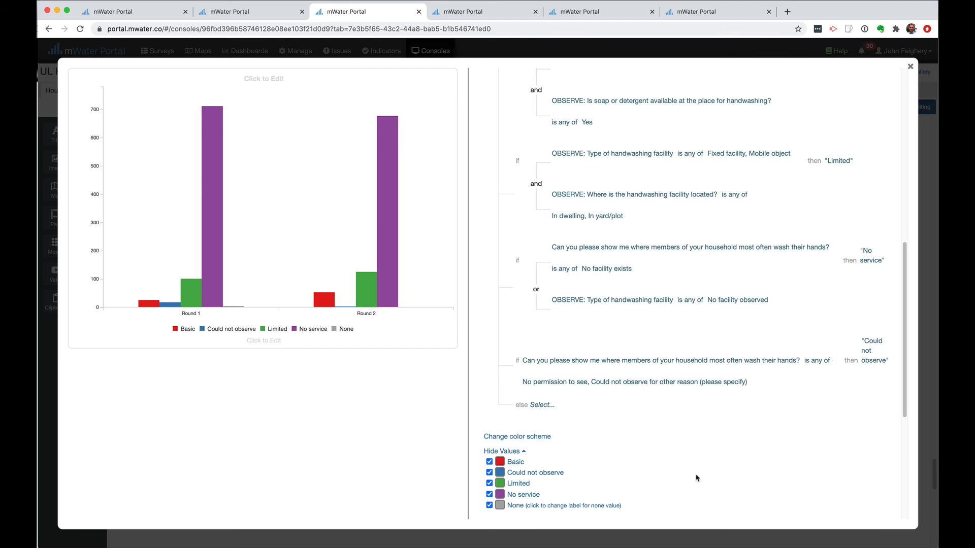
pyautogui.moveTo(669, 395)
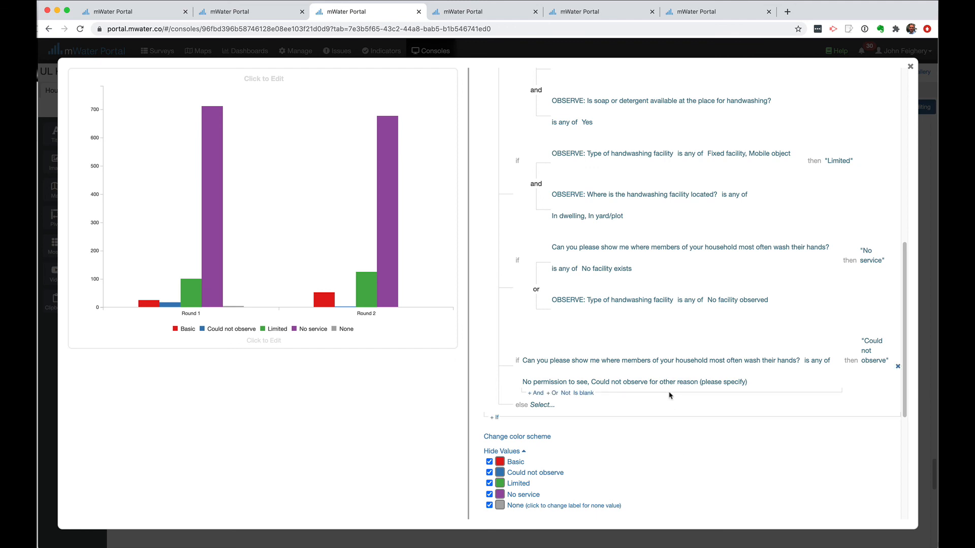
pyautogui.scroll(5, 669, 395)
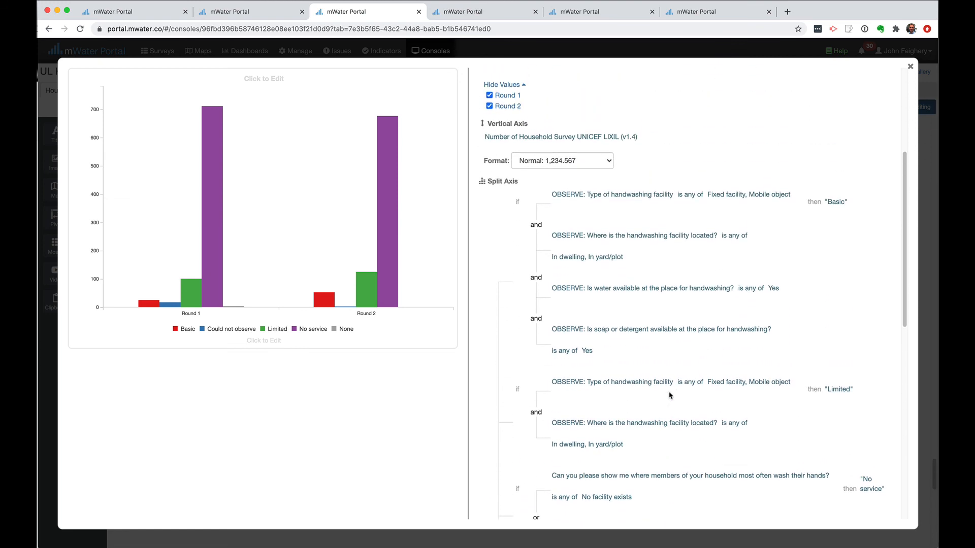
pyautogui.scroll(-2, 712, 369)
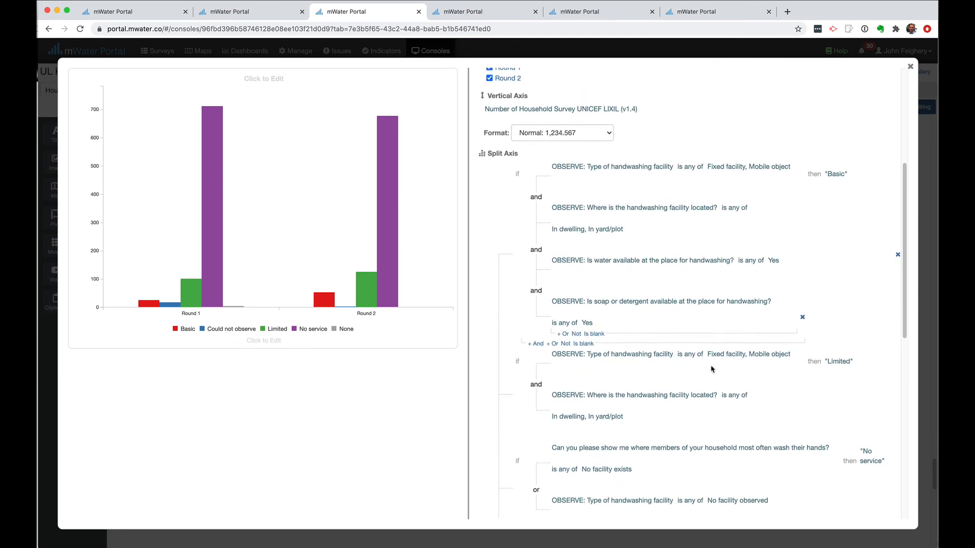
# In the form preview, locate question HO17 and answer it 'No facility exists'
pyautogui.click(118, 10)
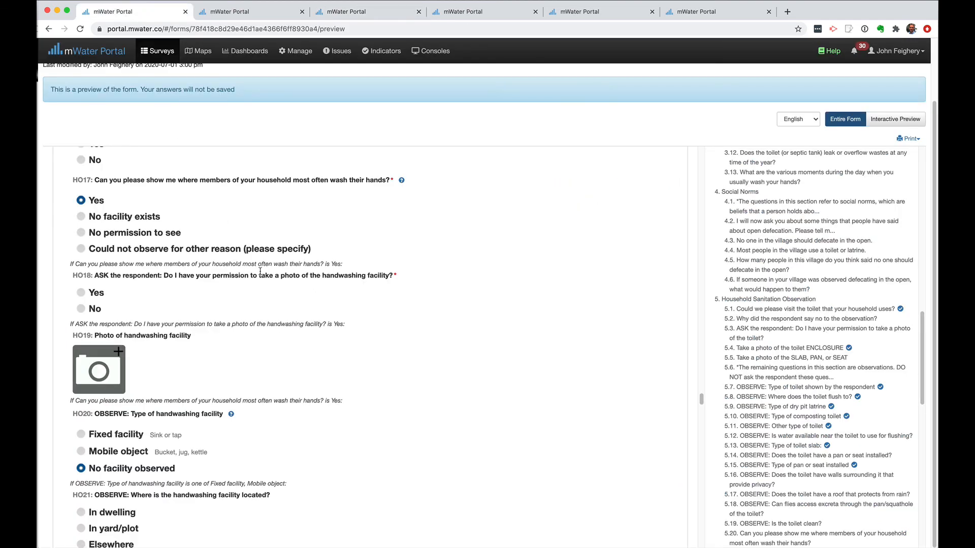
pyautogui.scroll(-2, 260, 272)
pyautogui.scroll(4, 325, 325)
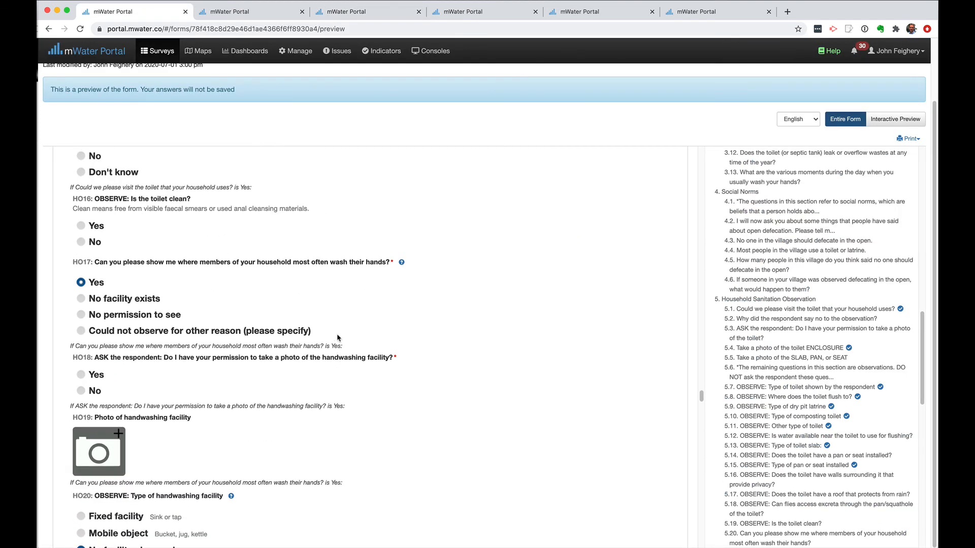
pyautogui.scroll(2, 337, 337)
pyautogui.moveTo(260, 331); pyautogui.dragTo(396, 331)
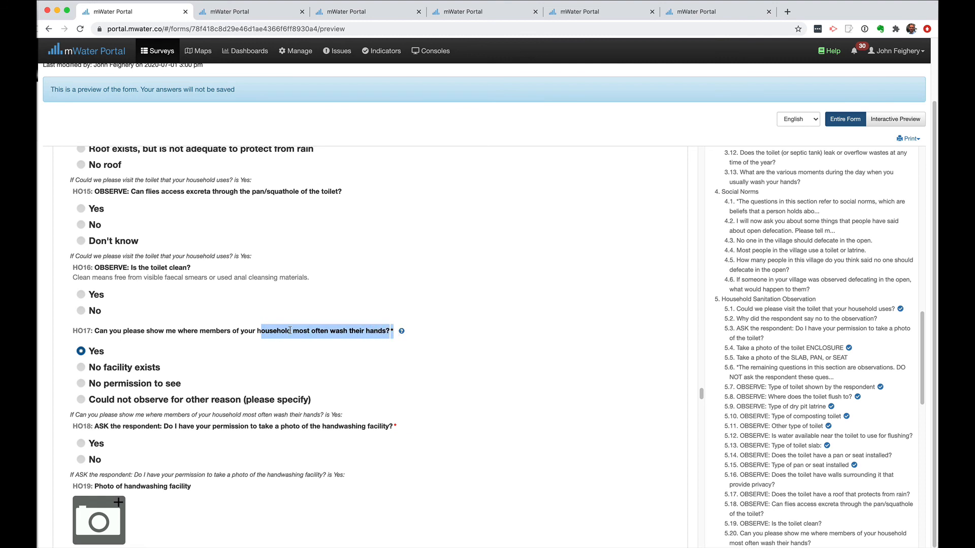
pyautogui.click(230, 333)
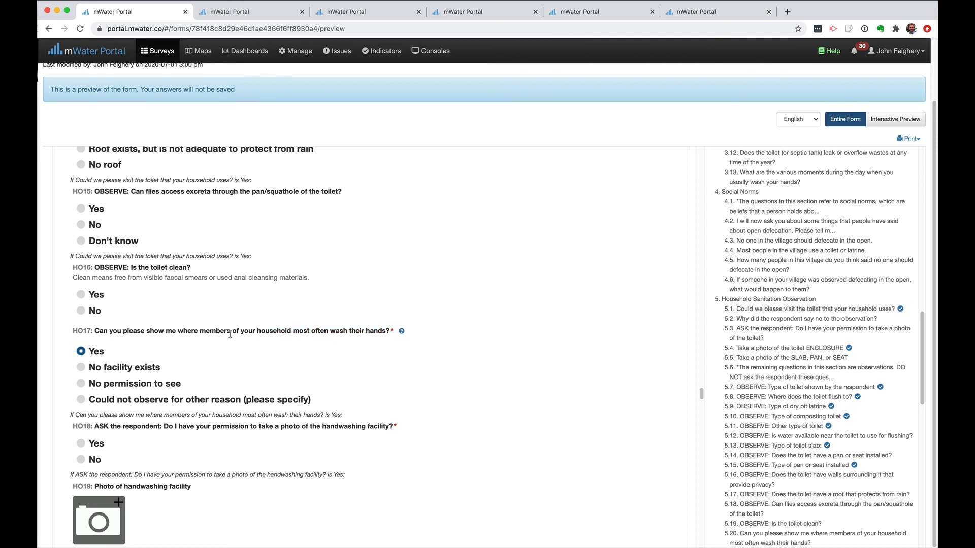
pyautogui.moveTo(73, 331); pyautogui.dragTo(406, 330)
pyautogui.click(500, 373)
pyautogui.scroll(-3, 447, 356)
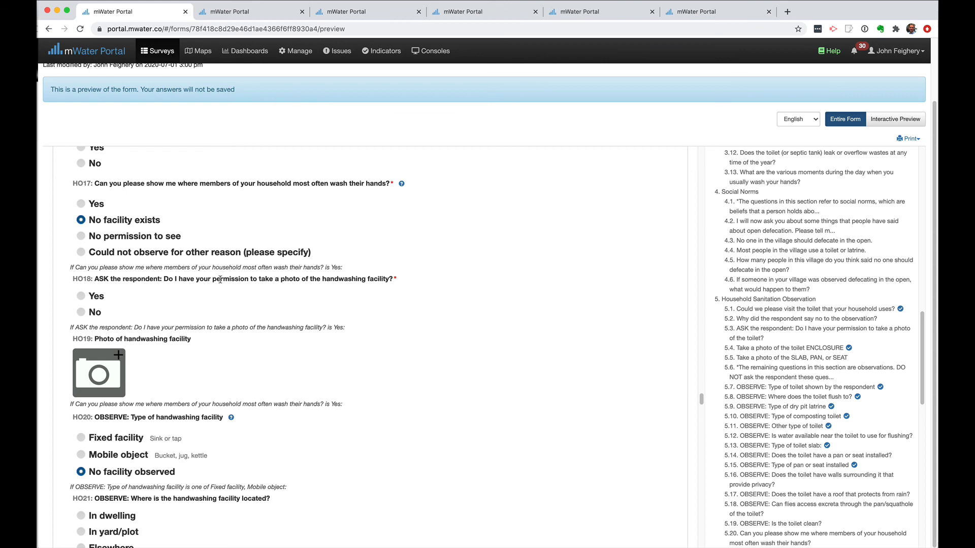
pyautogui.scroll(-4, 315, 325)
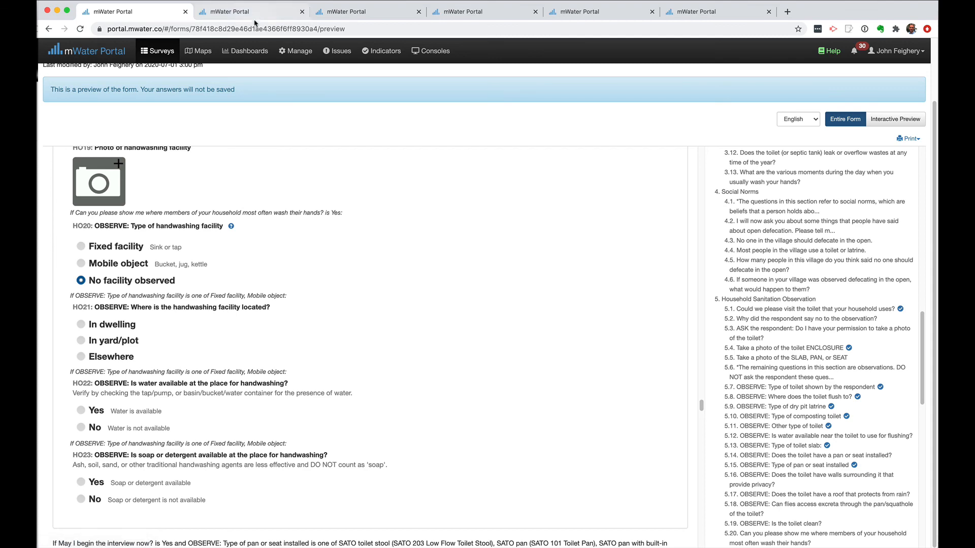
# Back in the console chart editor, add an empty Or condition to the 'Could not observe' rule
pyautogui.click(321, 17)
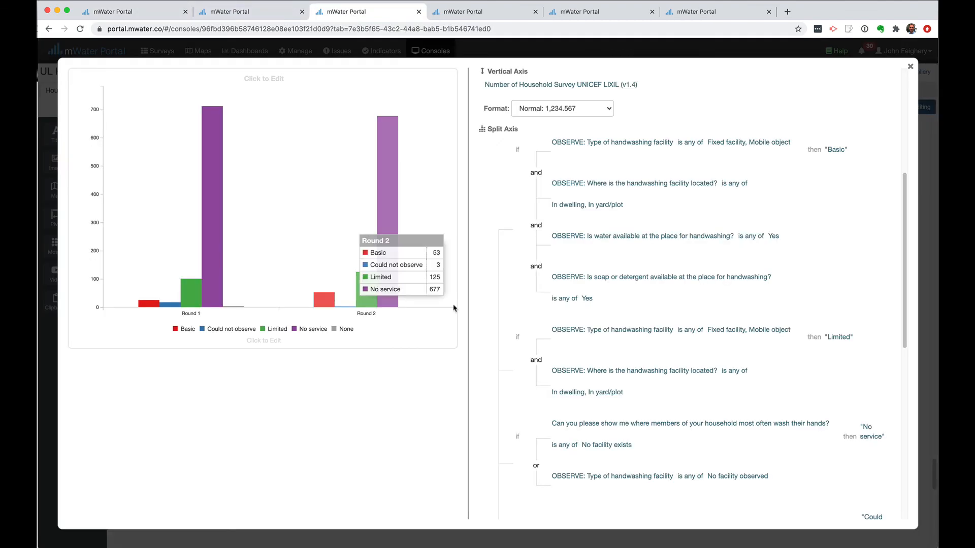
pyautogui.moveTo(749, 400)
pyautogui.scroll(-4, 748, 400)
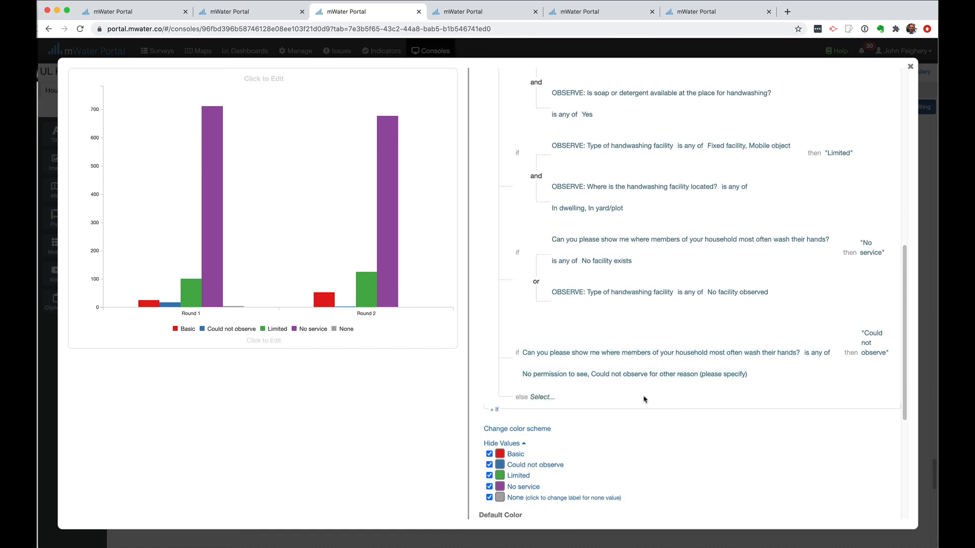
pyautogui.scroll(5, 644, 400)
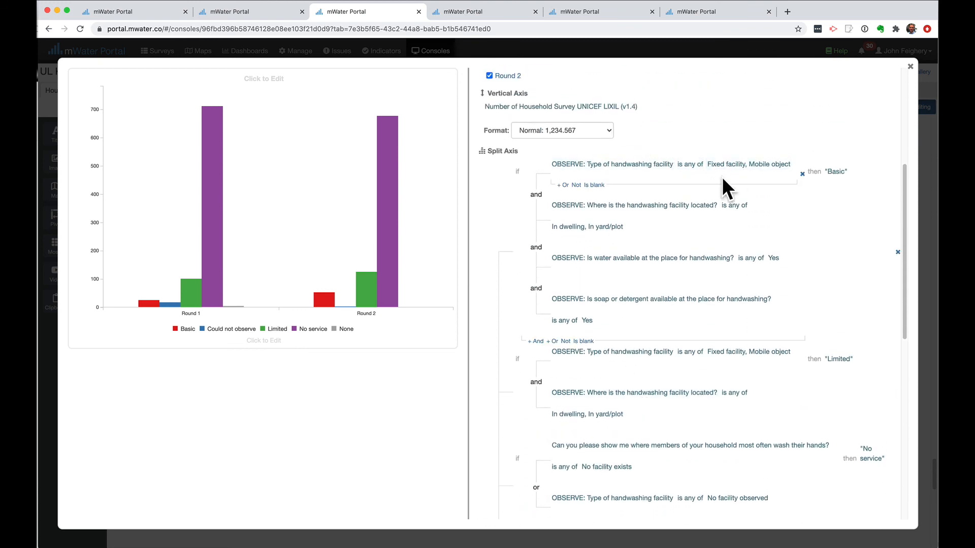
pyautogui.scroll(-5, 732, 274)
pyautogui.scroll(-1, 732, 278)
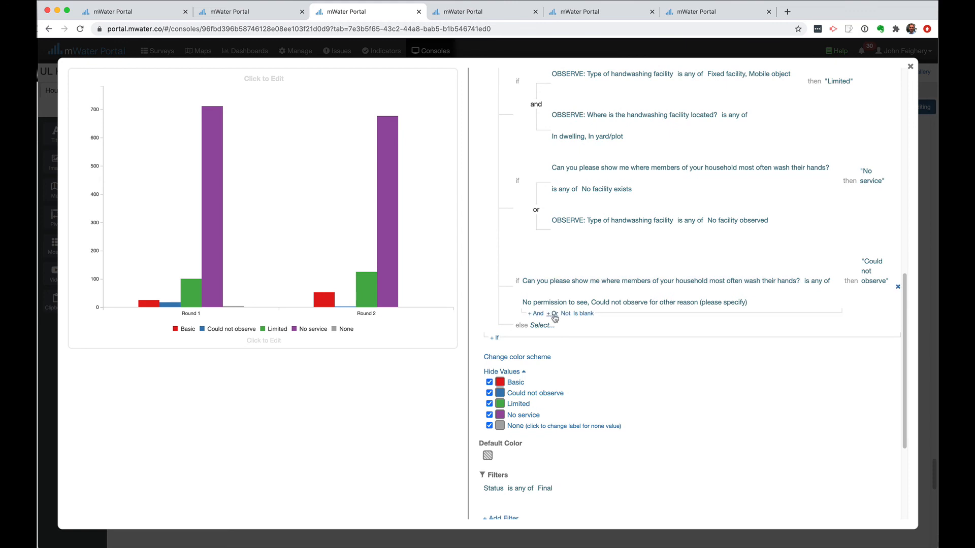
pyautogui.click(552, 314)
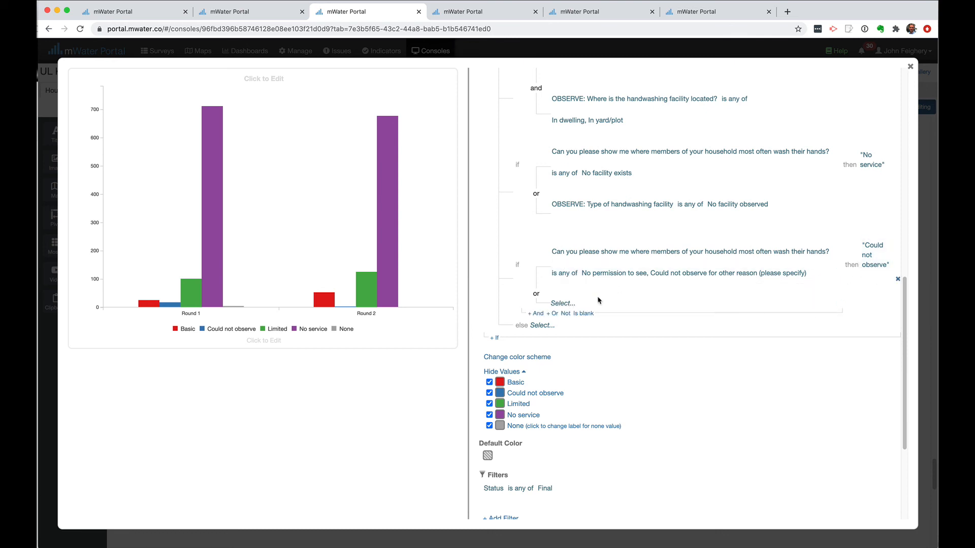
# Set the new condition to 'OBSERVE: Type of handwashing facility' is blank
pyautogui.click(564, 303)
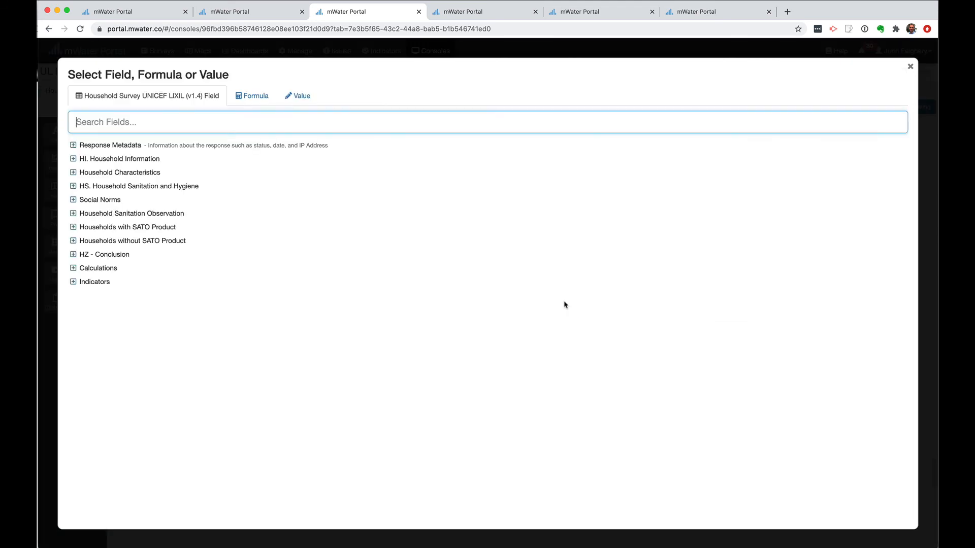
pyautogui.click(73, 214)
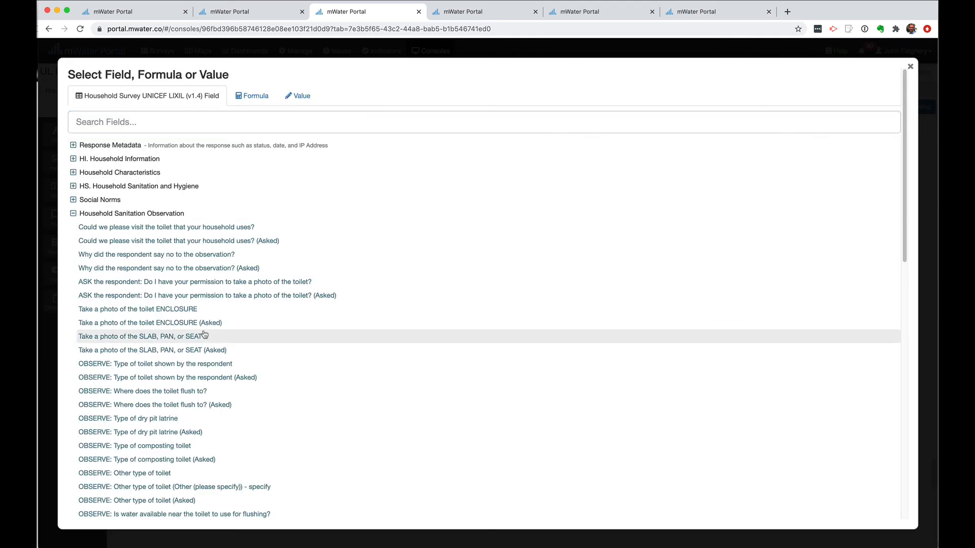
pyautogui.scroll(-10, 201, 332)
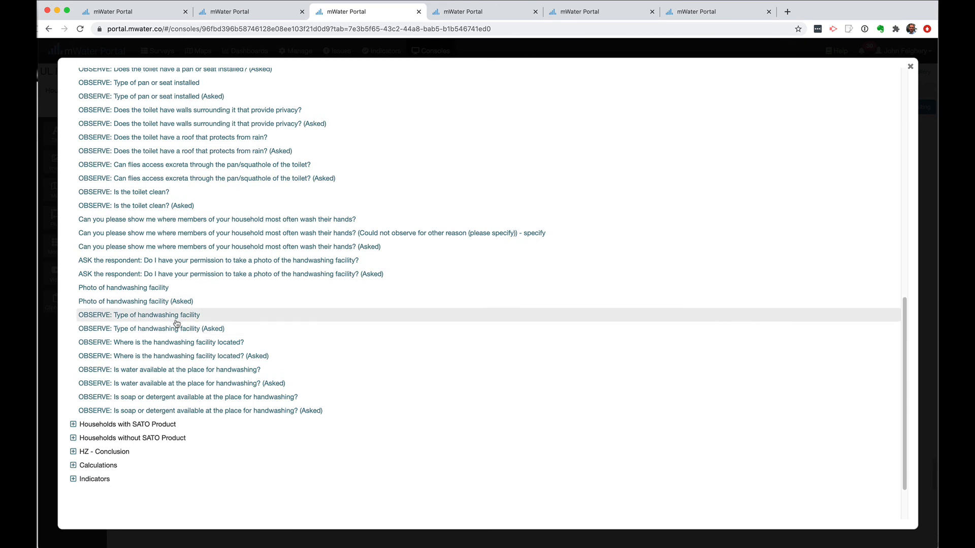
pyautogui.click(180, 316)
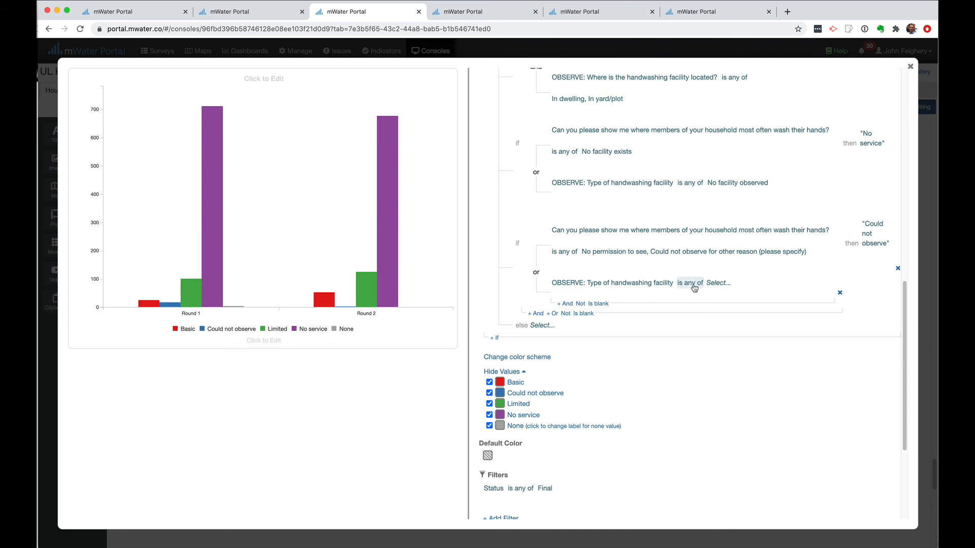
pyautogui.click(694, 283)
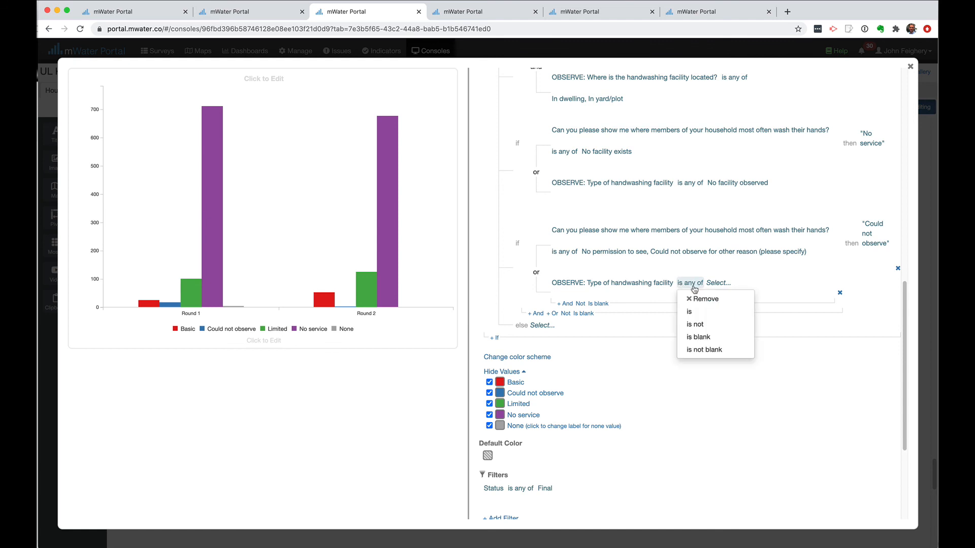
pyautogui.click(703, 338)
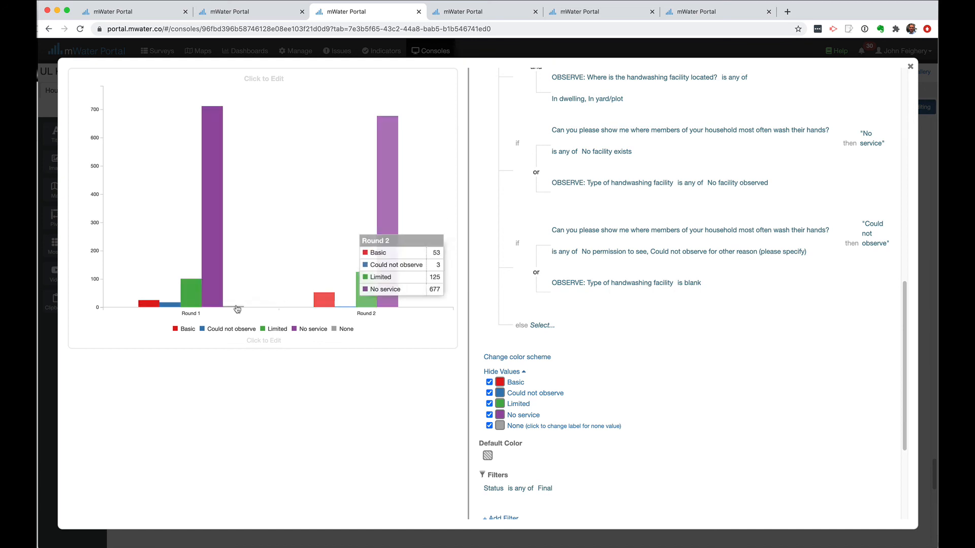
pyautogui.moveTo(237, 310)
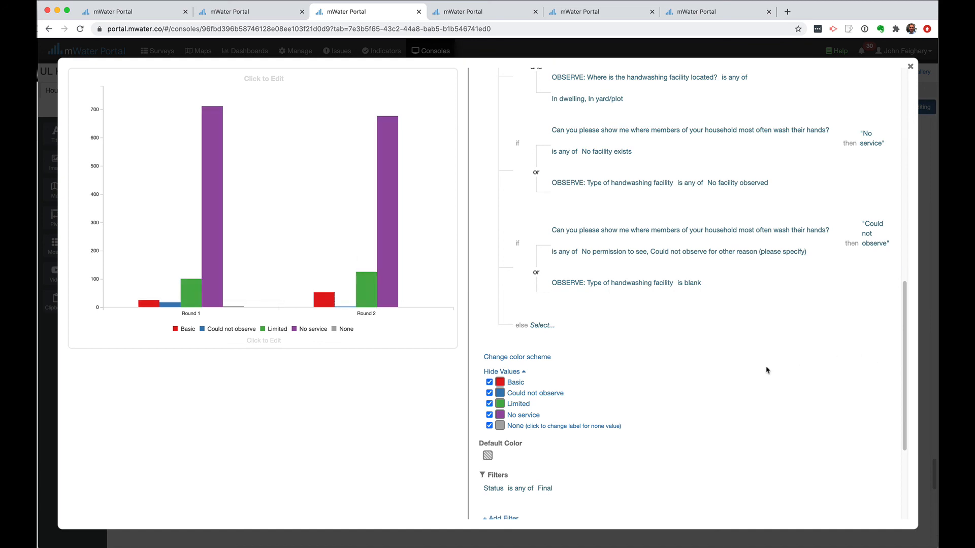
pyautogui.scroll(2, 767, 370)
pyautogui.scroll(2, 767, 370)
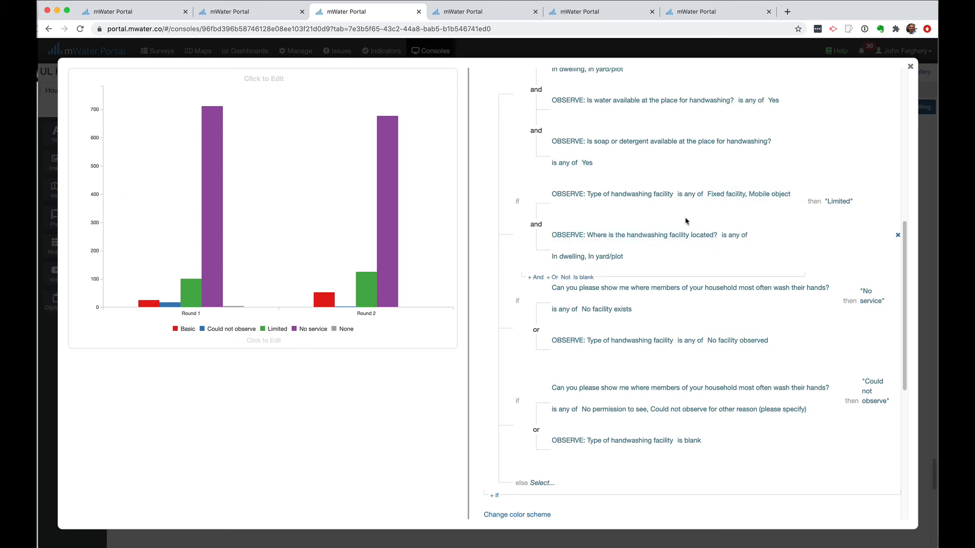
pyautogui.scroll(1, 712, 200)
pyautogui.scroll(1, 712, 199)
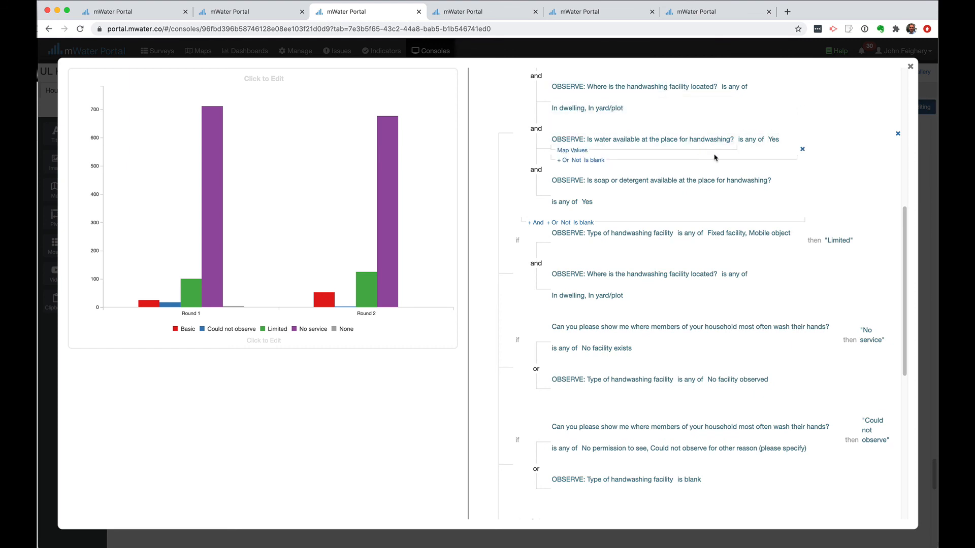
pyautogui.scroll(1, 745, 189)
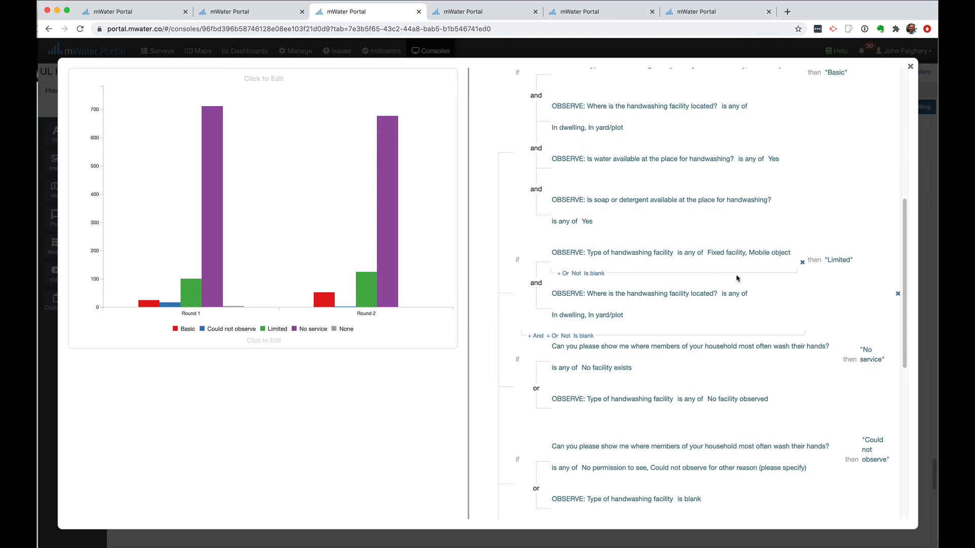
pyautogui.scroll(-4, 738, 278)
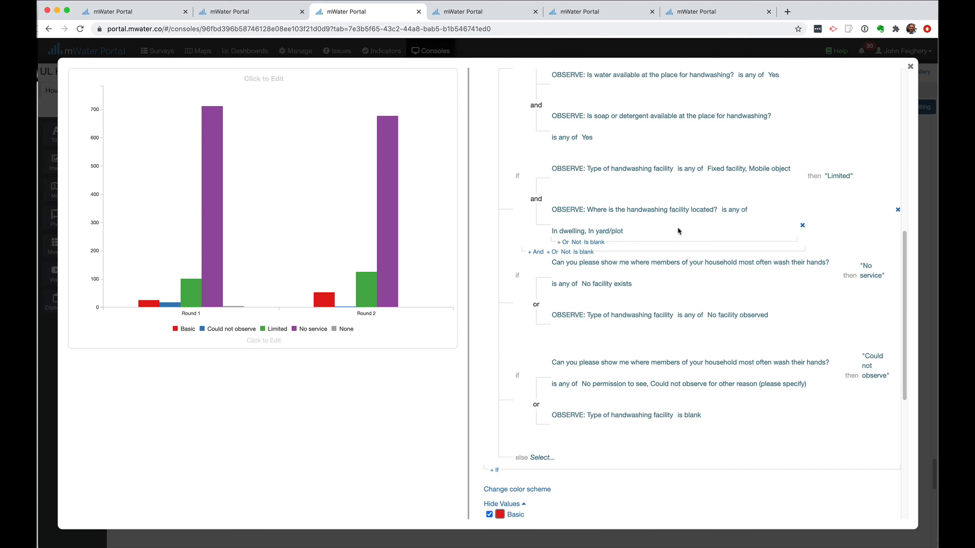
pyautogui.scroll(-2, 678, 232)
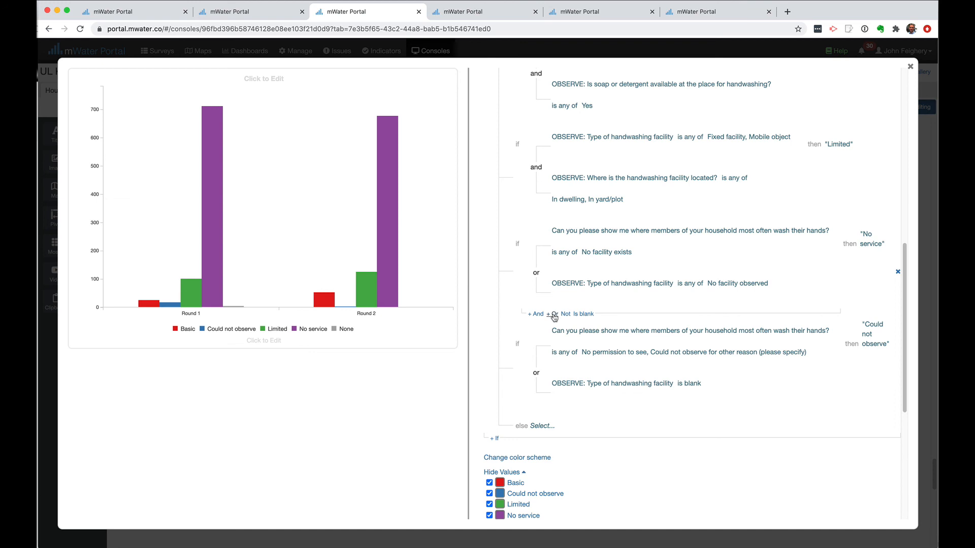
# Add an Or condition to the No service rule: handwashing facility location is Elsewhere
pyautogui.click(553, 314)
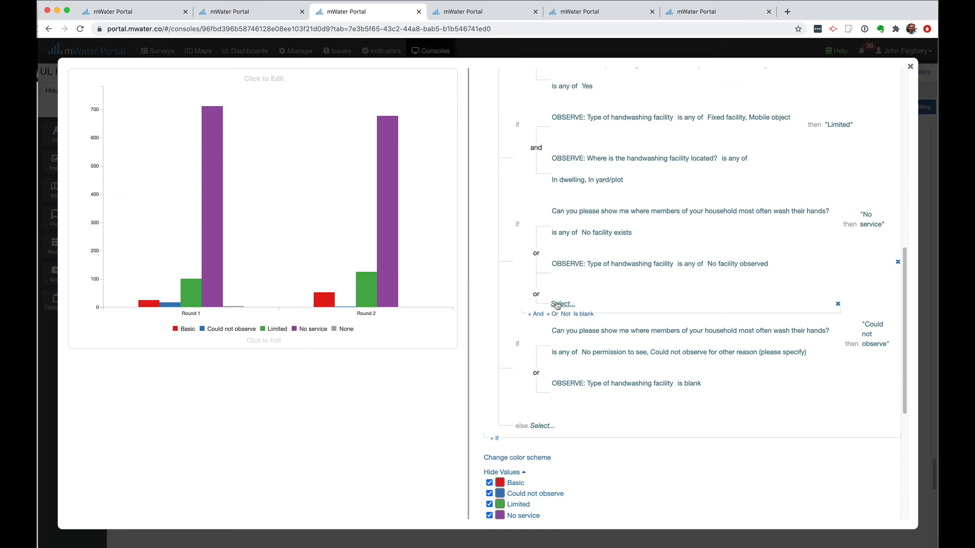
pyautogui.click(562, 304)
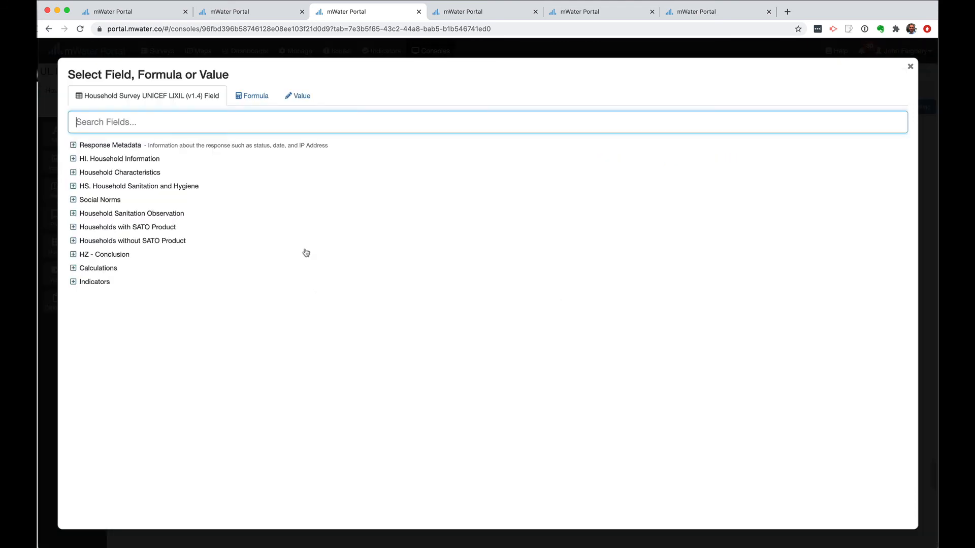
pyautogui.click(73, 213)
pyautogui.scroll(-10, 215, 336)
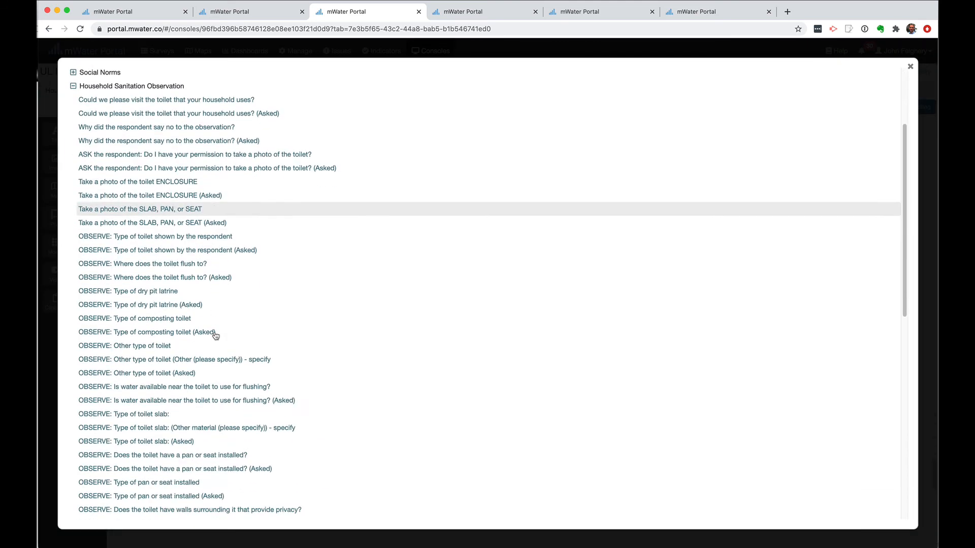
pyautogui.scroll(-5, 216, 336)
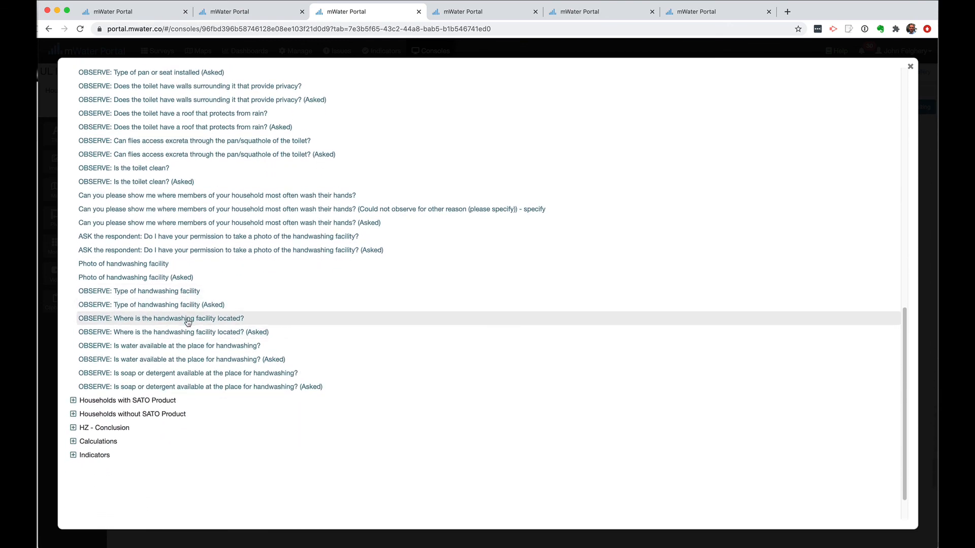
pyautogui.click(188, 319)
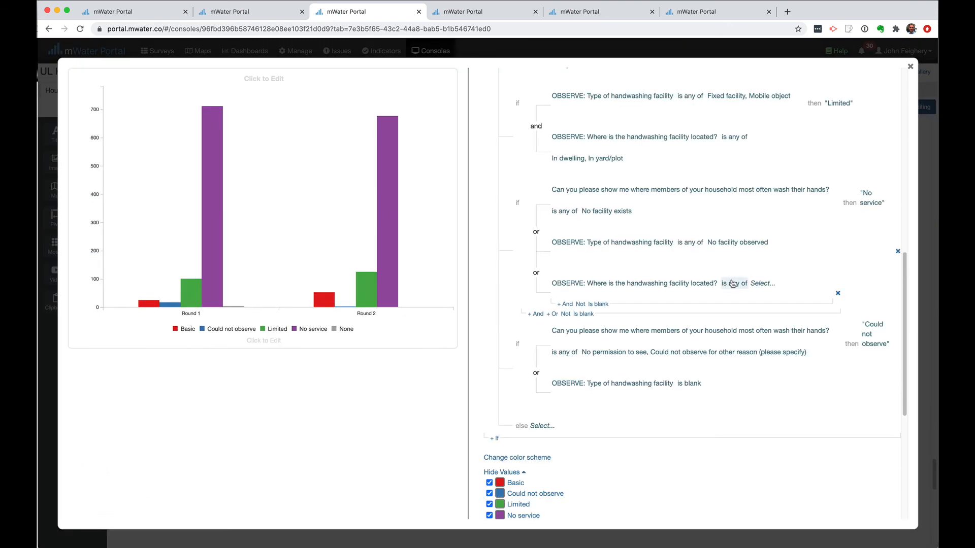
pyautogui.click(761, 283)
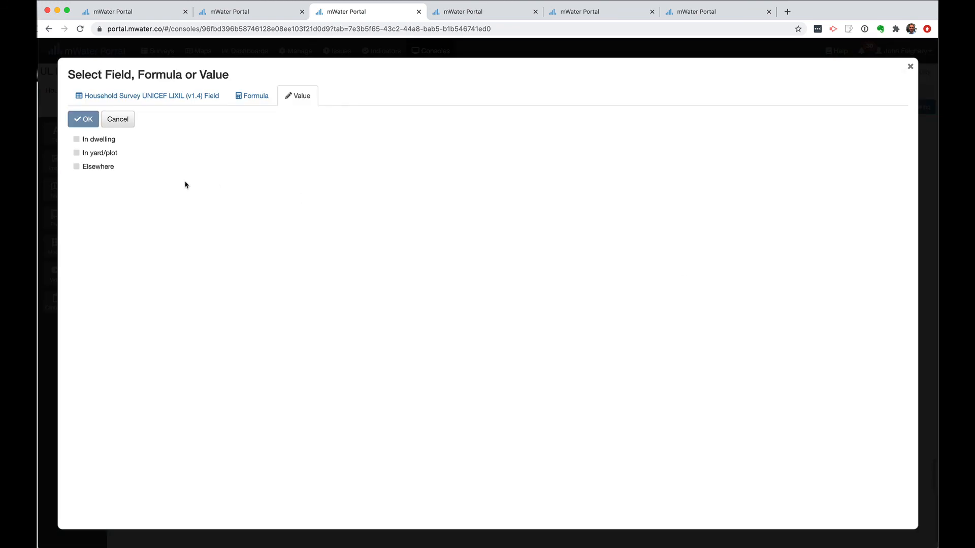
pyautogui.click(101, 167)
pyautogui.click(87, 121)
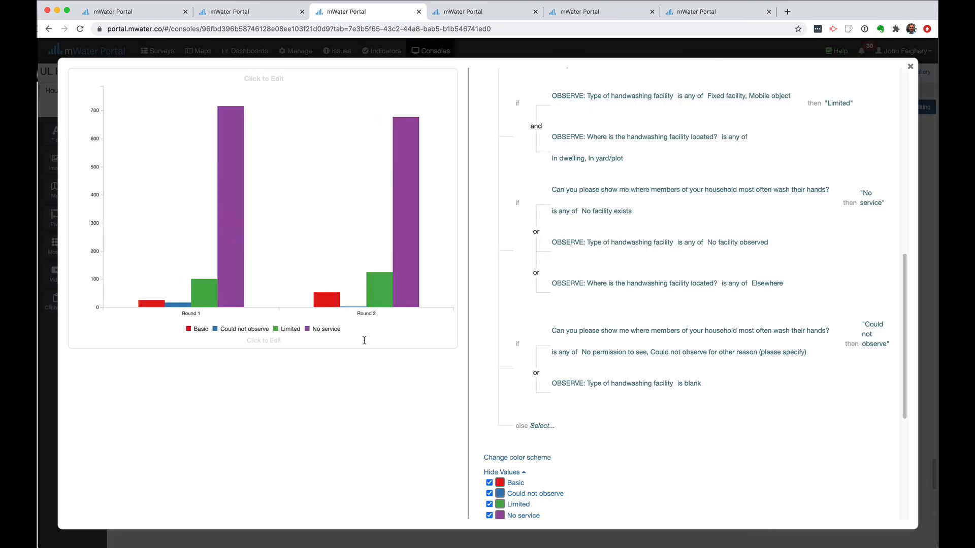
# Scroll the split-axis rules to the legend values and check page 7 of the JMP-2018 PDF
pyautogui.scroll(-2, 539, 445)
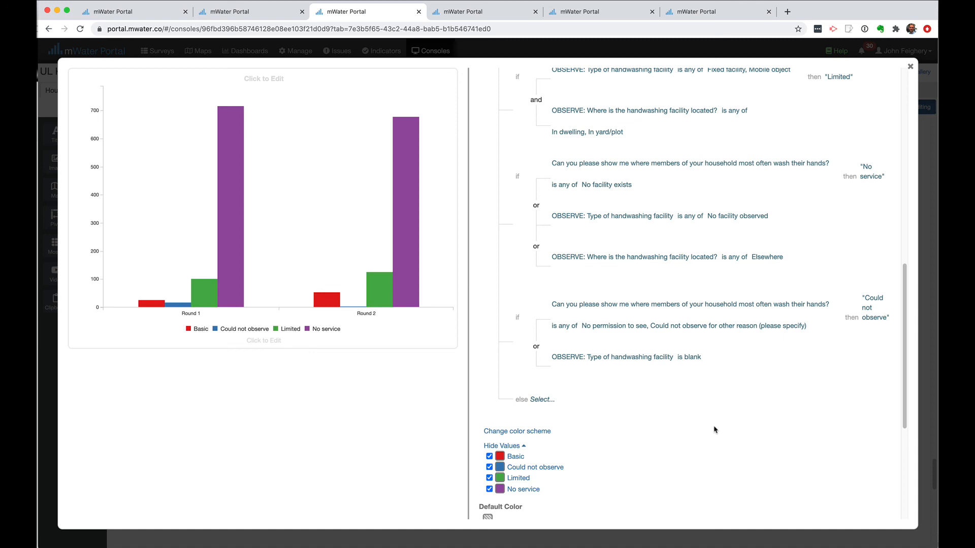
pyautogui.scroll(5, 661, 426)
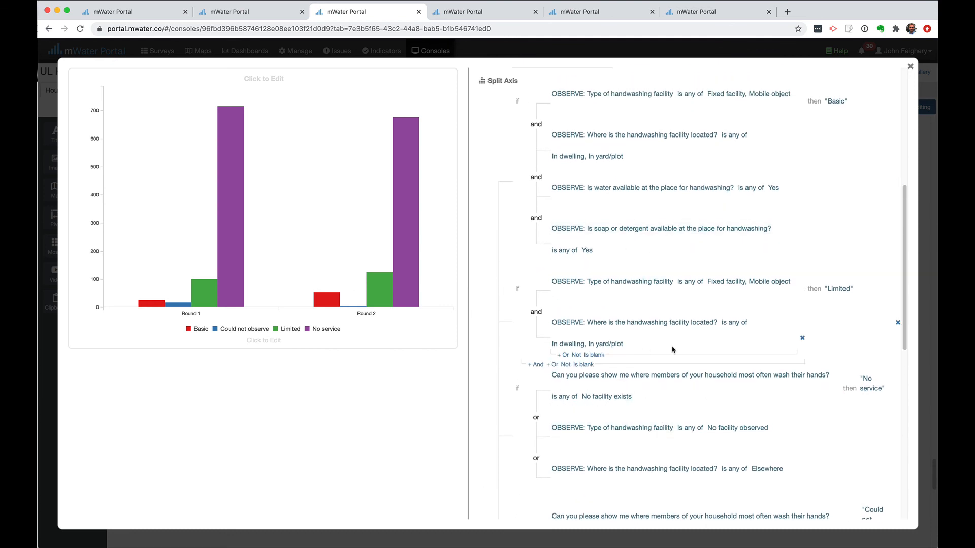
pyautogui.scroll(-3, 672, 350)
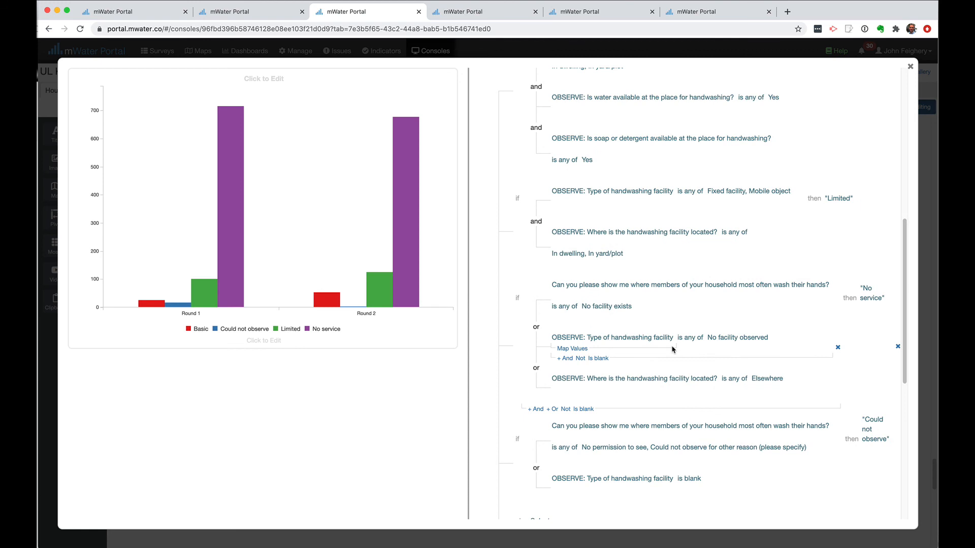
pyautogui.scroll(-3, 672, 349)
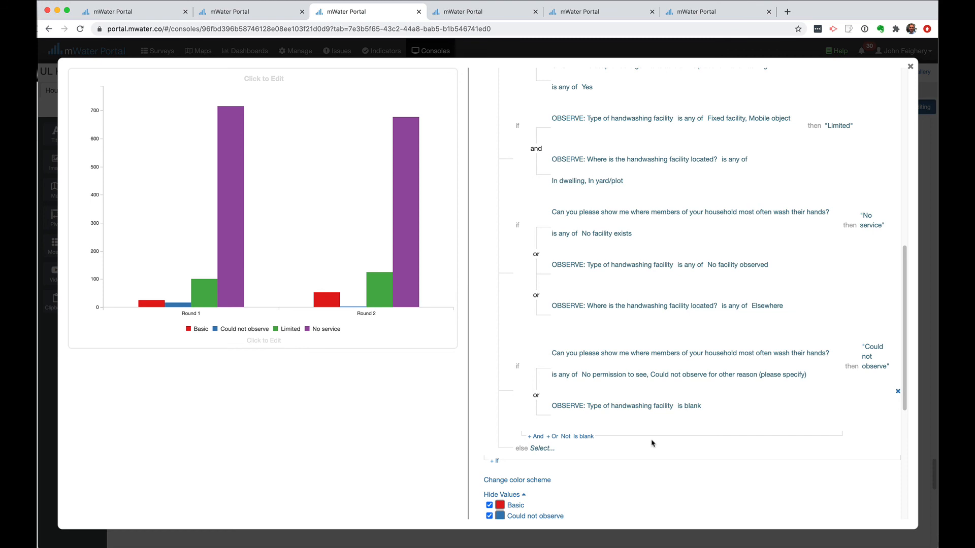
pyautogui.scroll(-4, 652, 443)
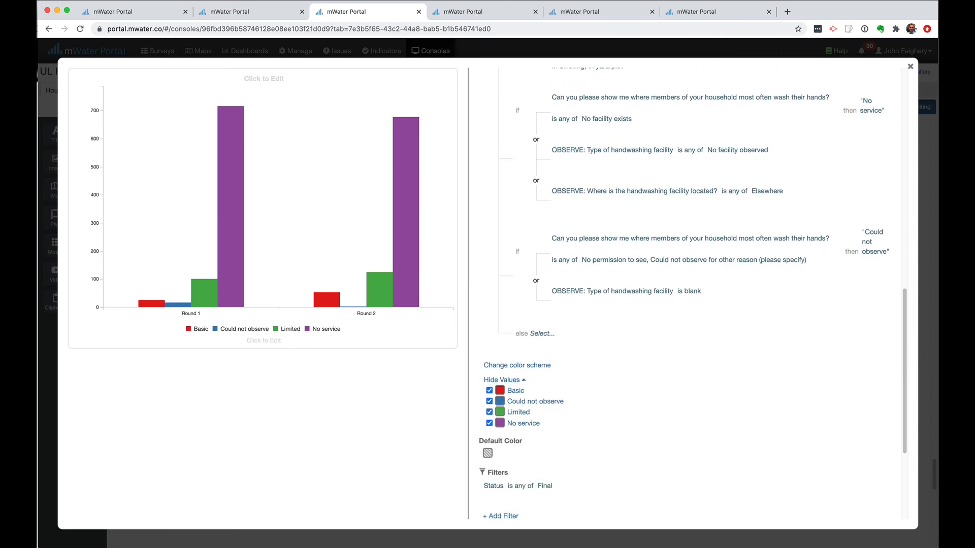
pyautogui.press('super+Tab')
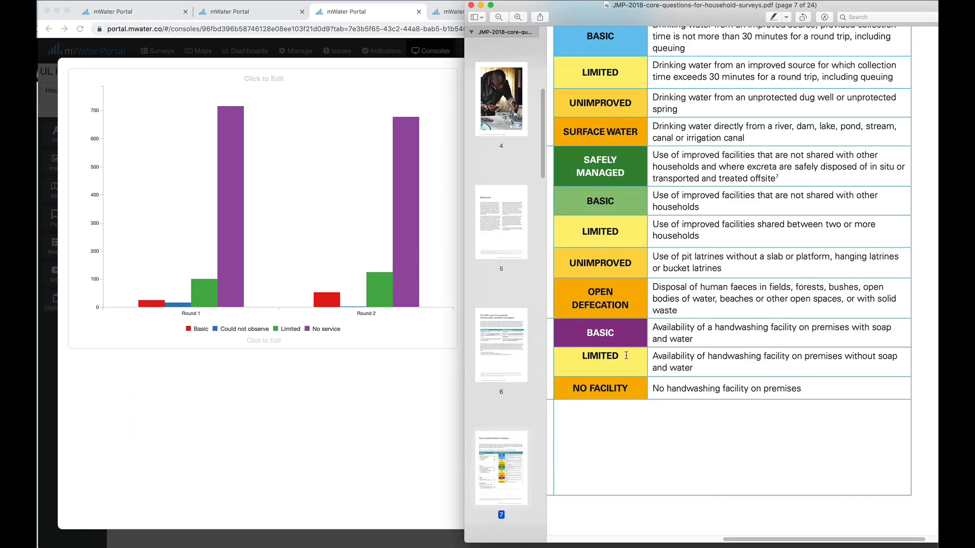
pyautogui.click(406, 438)
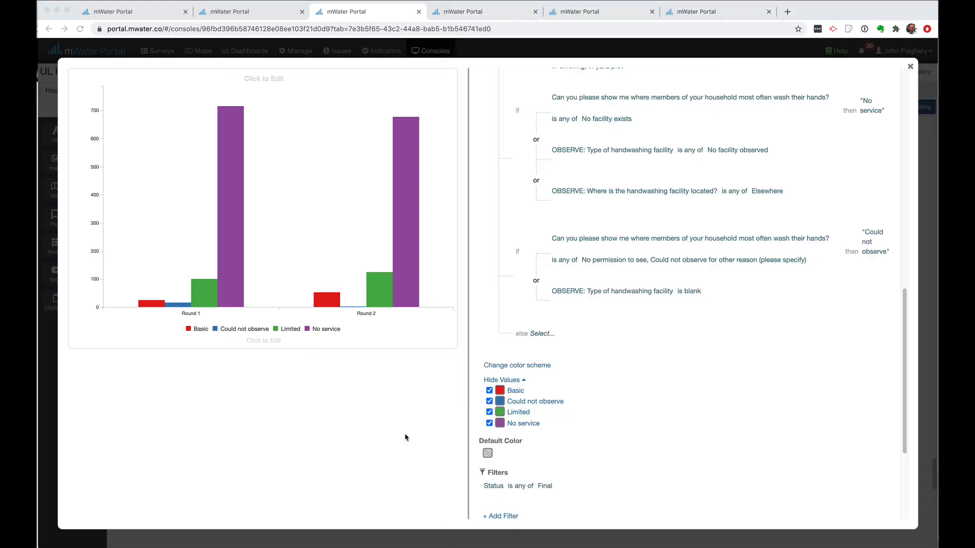
# Give the Basic category a purple swatch under Hide Values
pyautogui.click(500, 391)
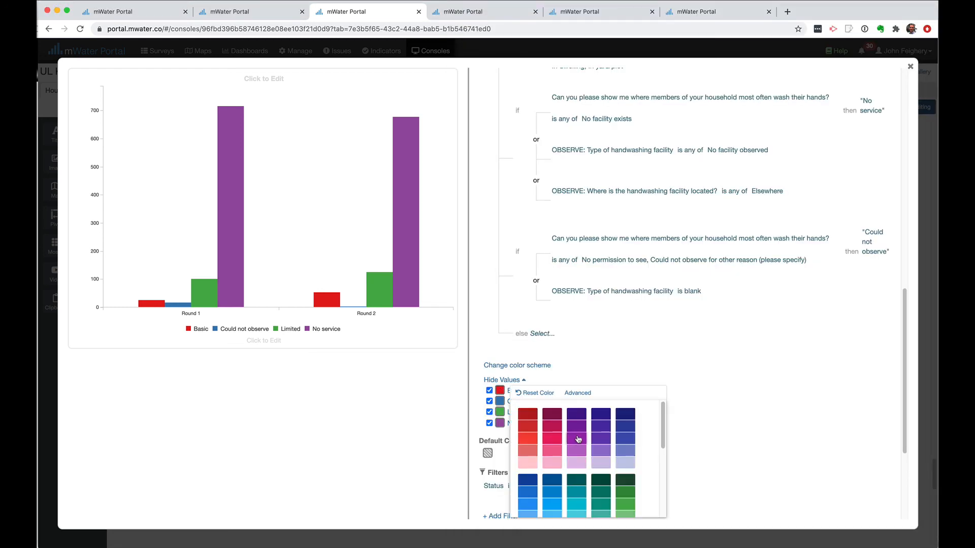
pyautogui.click(587, 379)
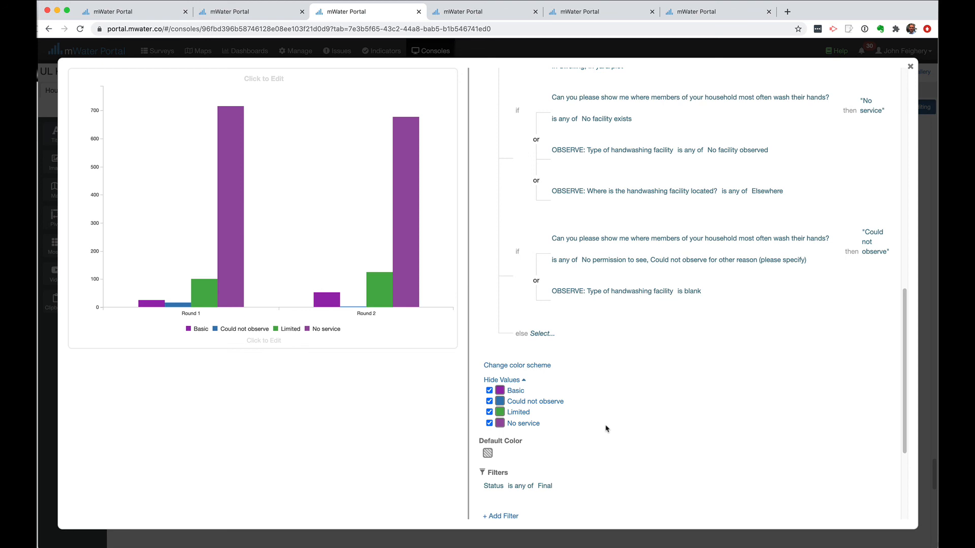
# Change the 'Could not observe' value label to 'Not observed'
pyautogui.click(871, 250)
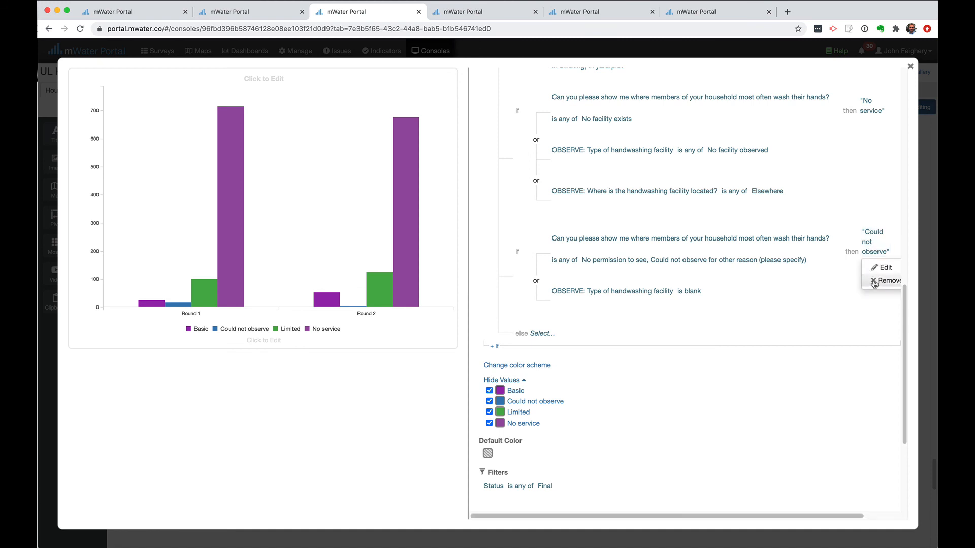
pyautogui.click(883, 270)
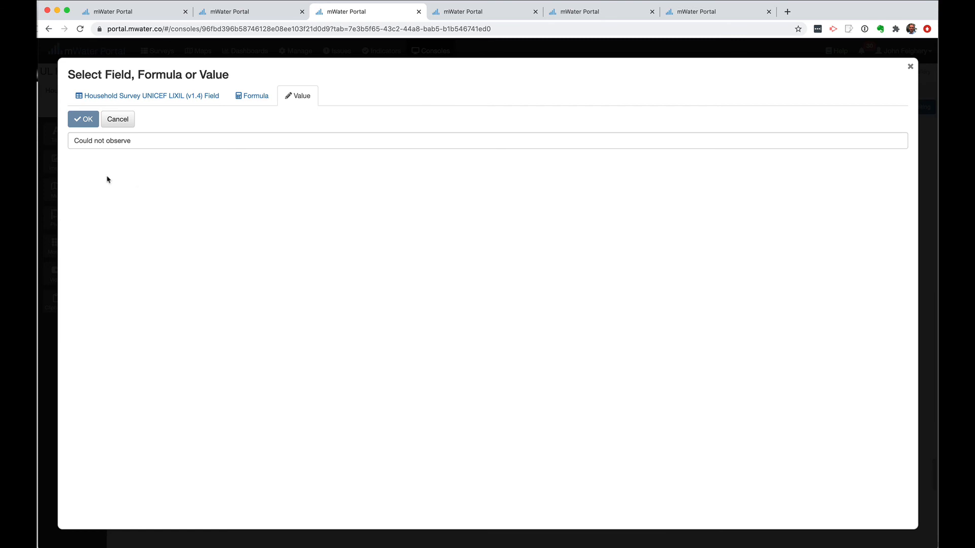
pyautogui.click(144, 143)
pyautogui.press('super+a')
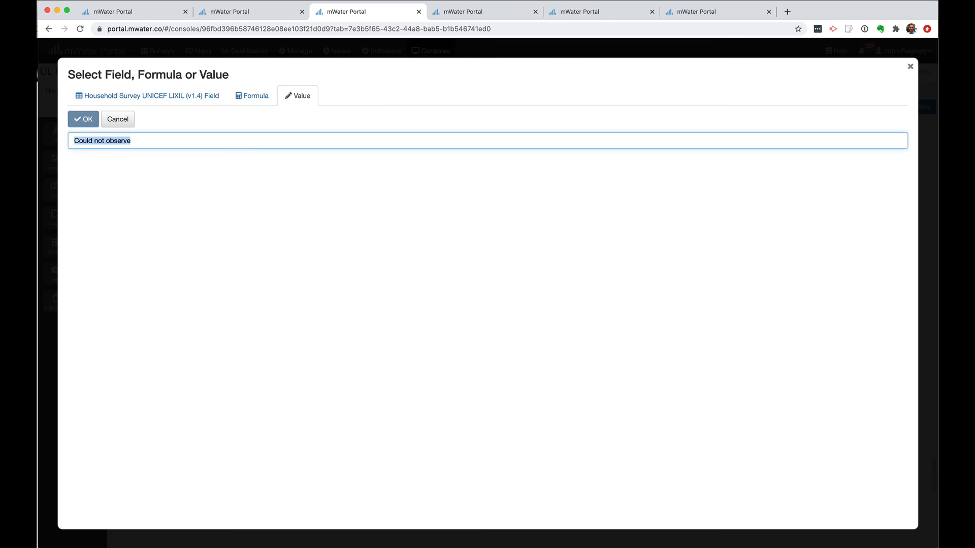
pyautogui.write('No')
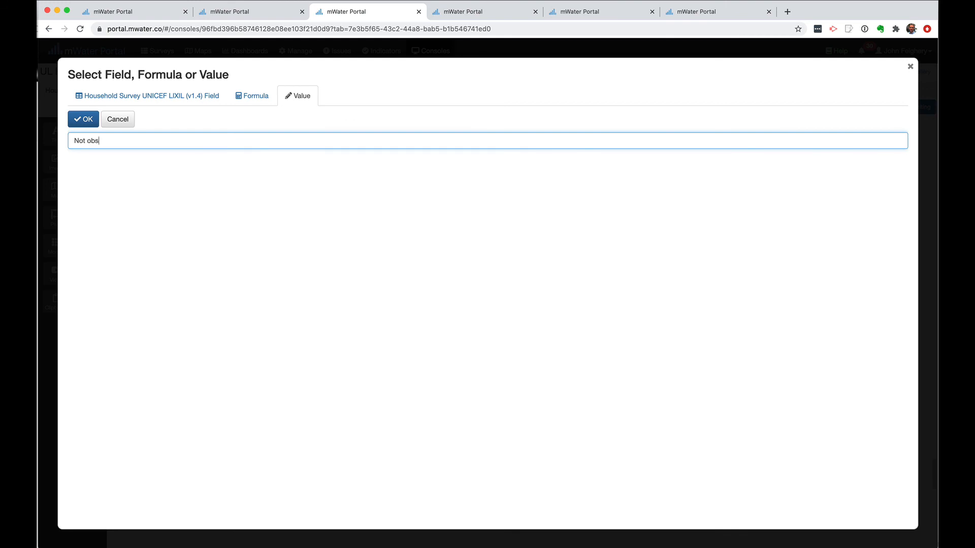
pyautogui.click(82, 120)
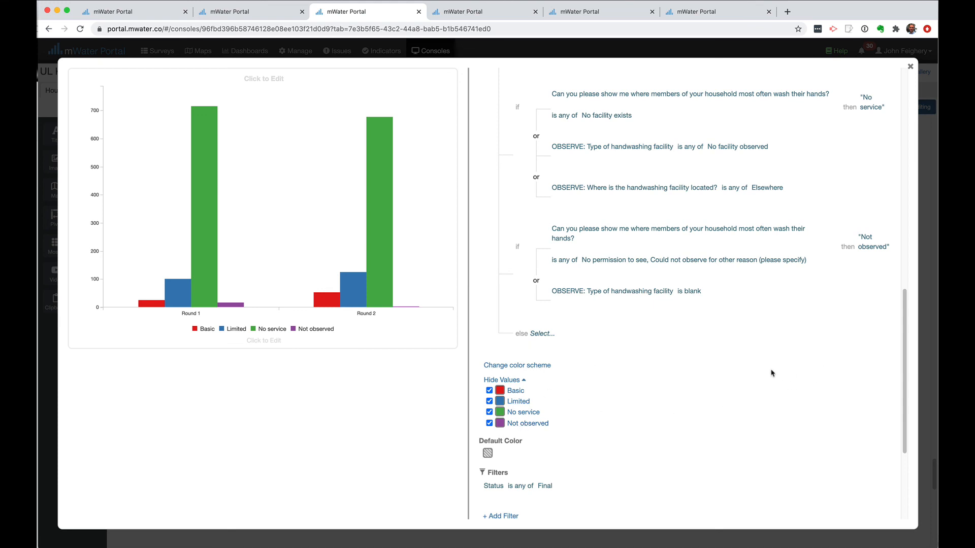
# Colour the Basic category purple and the Limited category amber
pyautogui.scroll(5, 771, 373)
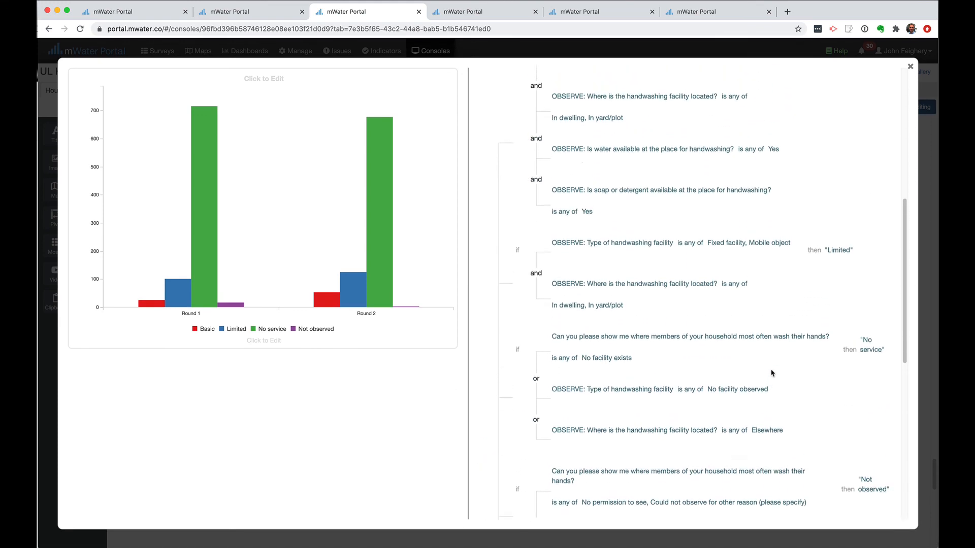
pyautogui.scroll(-8, 772, 373)
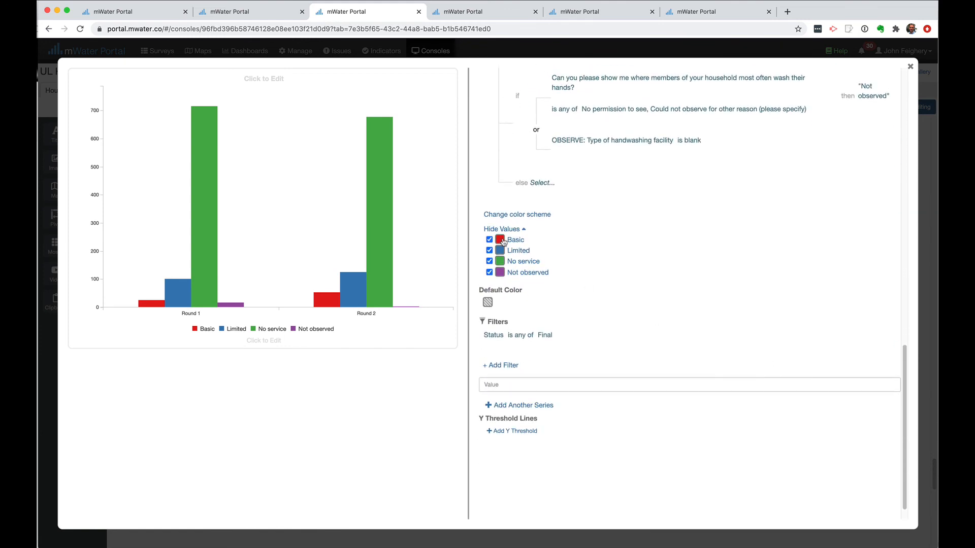
pyautogui.click(500, 240)
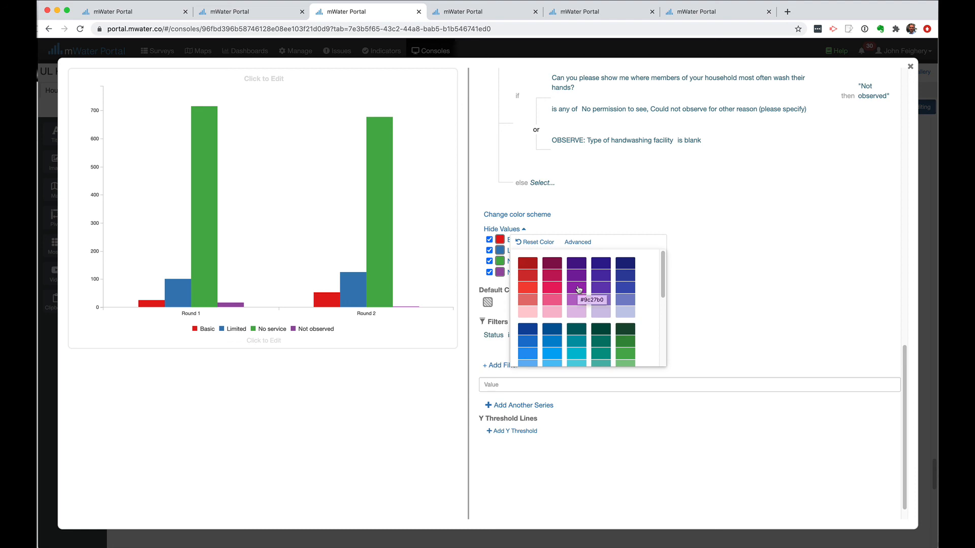
pyautogui.click(608, 207)
pyautogui.click(502, 251)
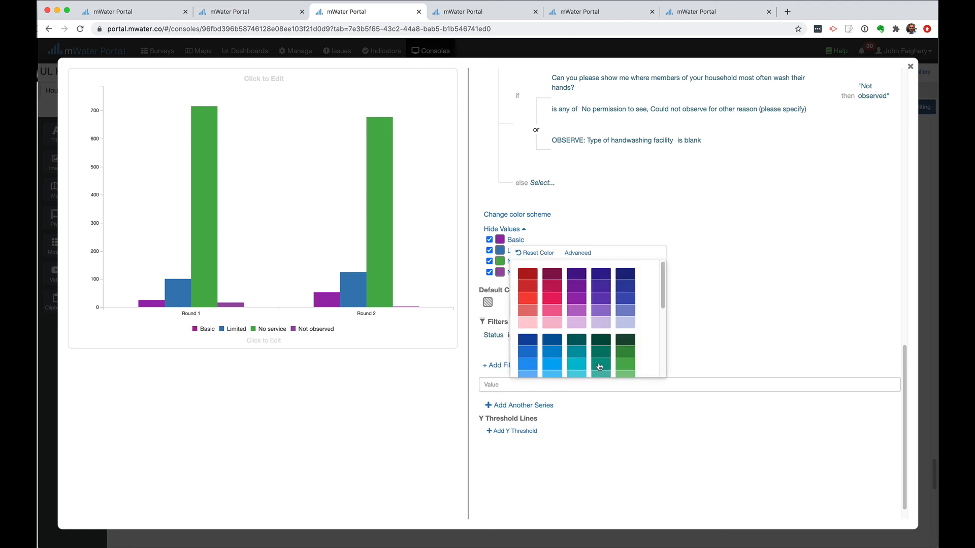
pyautogui.scroll(-5, 599, 367)
pyautogui.click(577, 324)
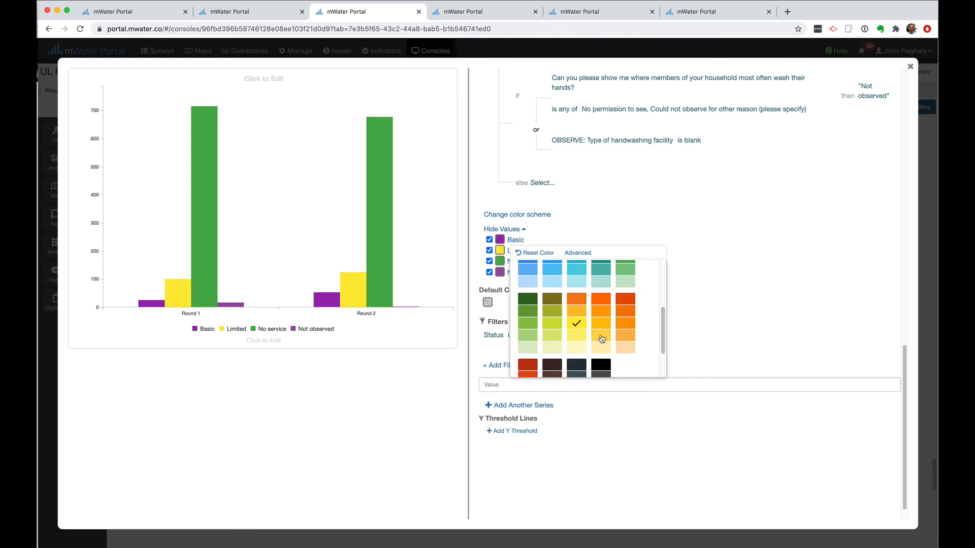
pyautogui.click(604, 336)
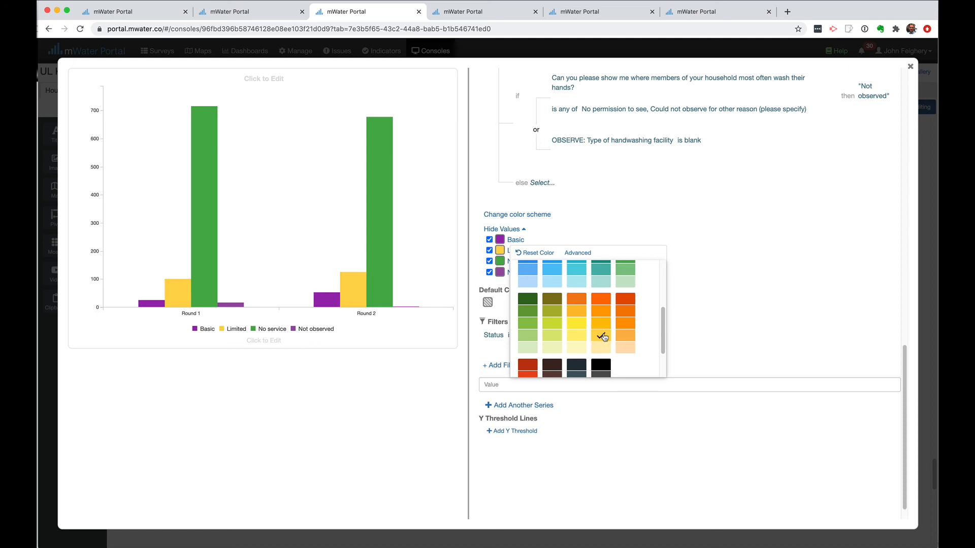
pyautogui.click(595, 231)
# Colour the No service category orange and the Not observed category grey
pyautogui.click(501, 260)
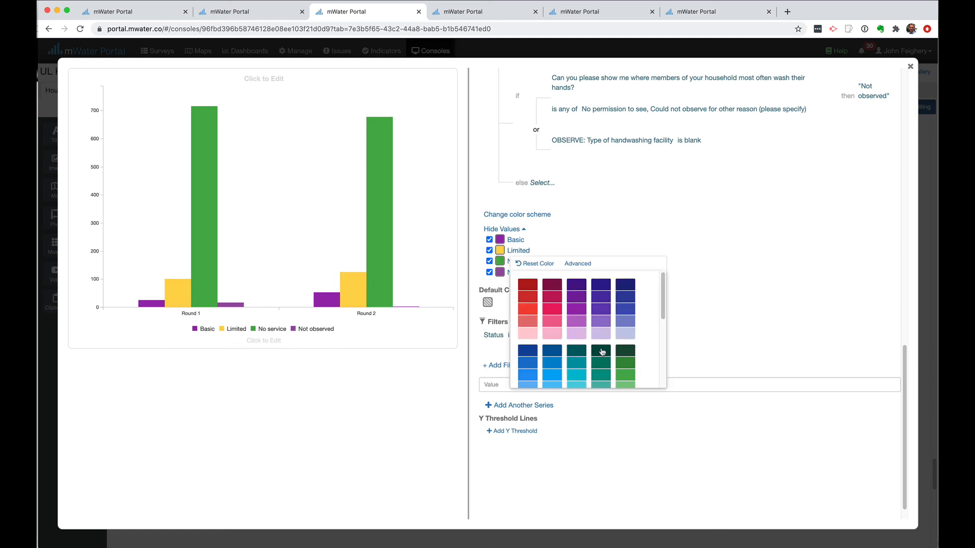
pyautogui.scroll(-5, 602, 351)
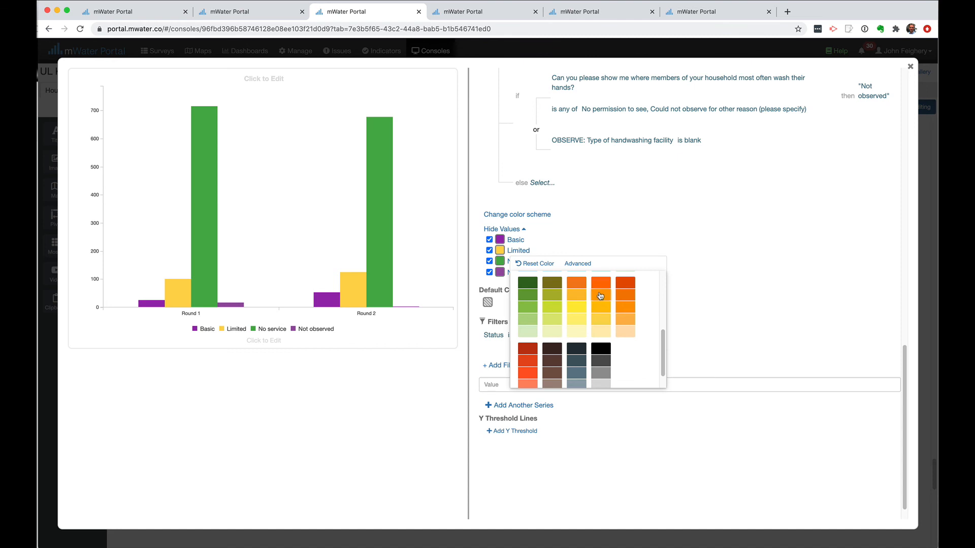
pyautogui.click(600, 296)
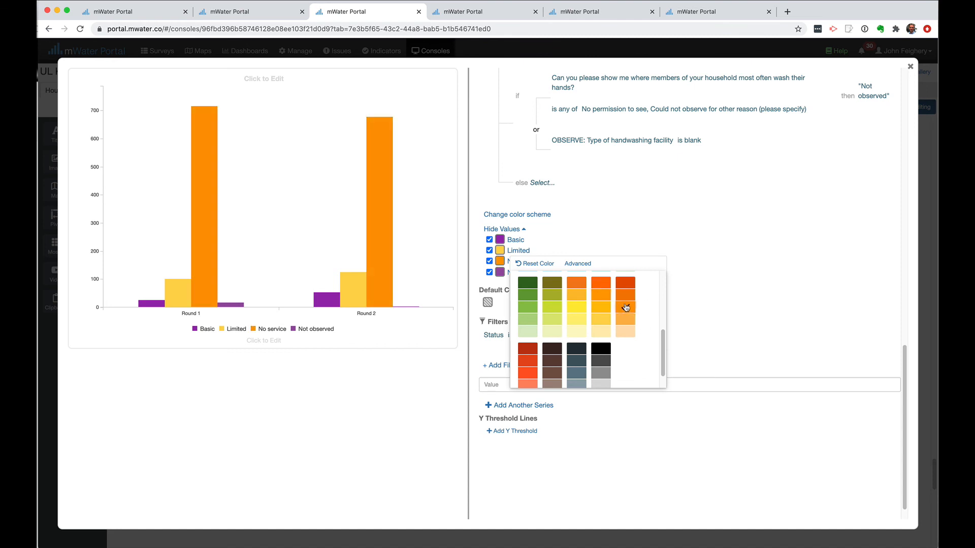
pyautogui.click(606, 232)
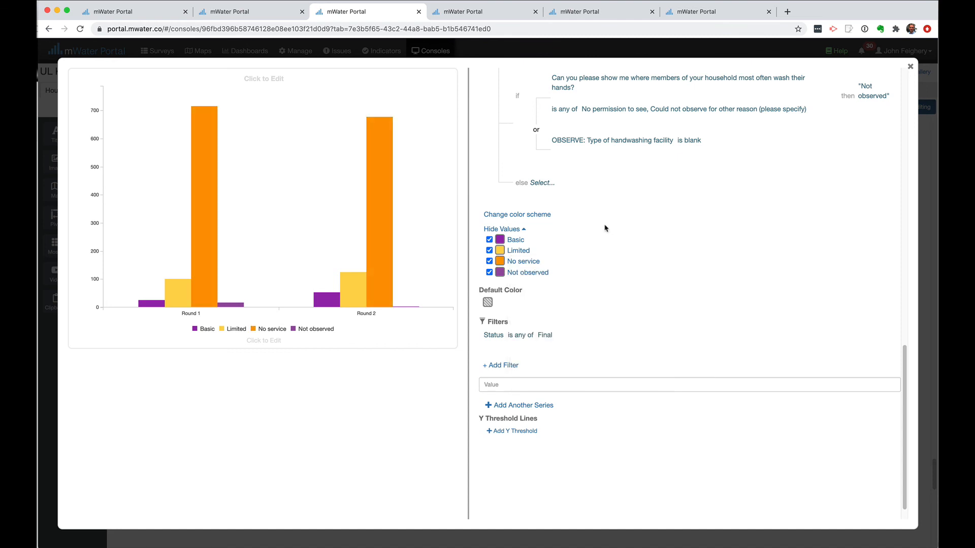
pyautogui.click(499, 273)
pyautogui.scroll(-10, 624, 331)
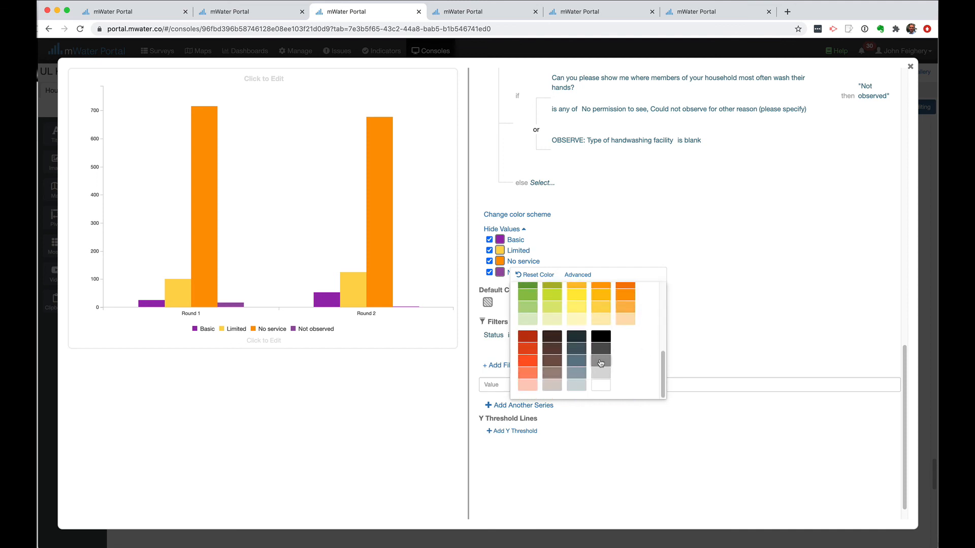
pyautogui.click(601, 360)
pyautogui.click(637, 231)
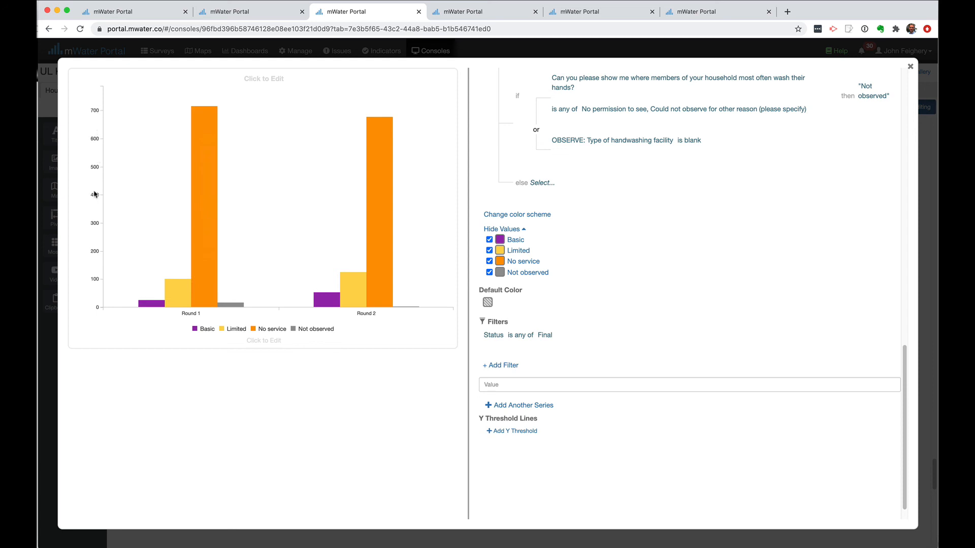
pyautogui.moveTo(209, 170)
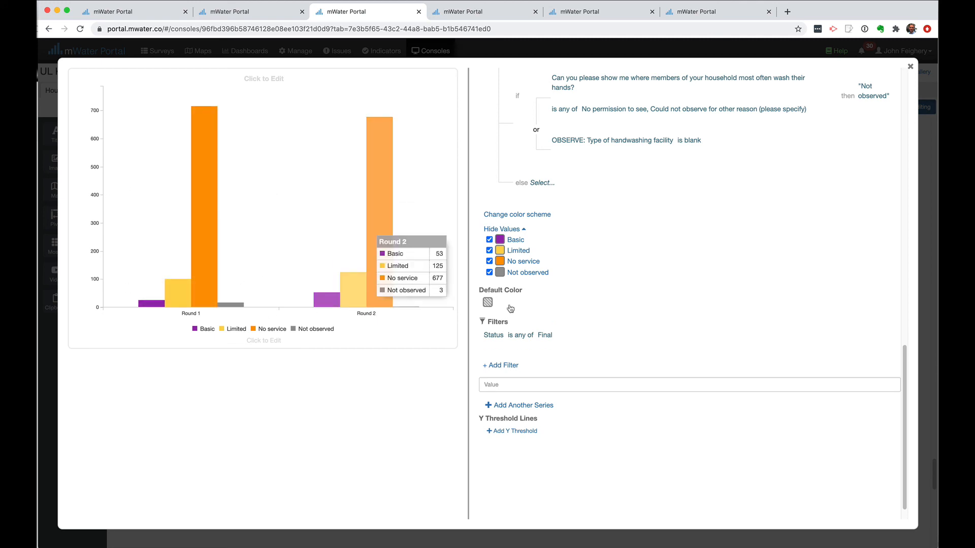
pyautogui.scroll(10, 650, 318)
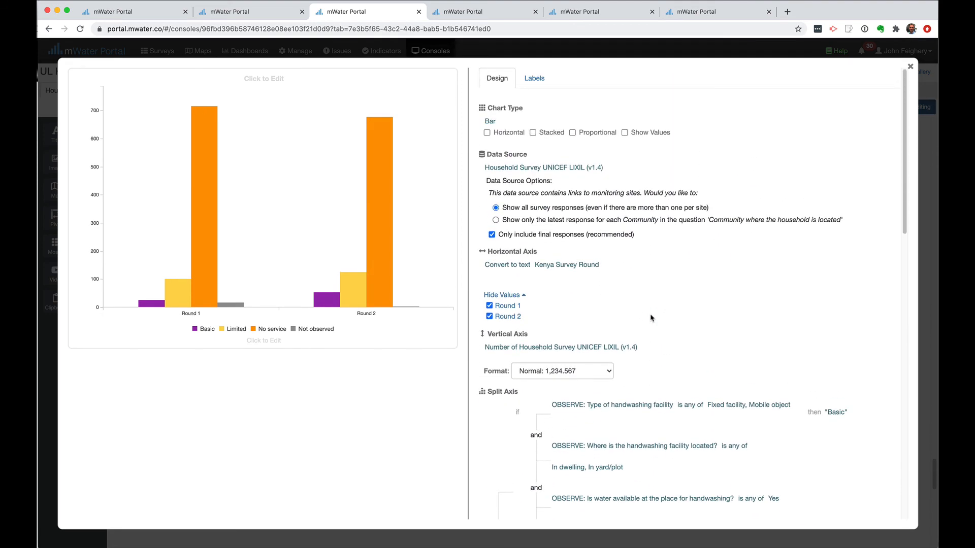
pyautogui.click(573, 133)
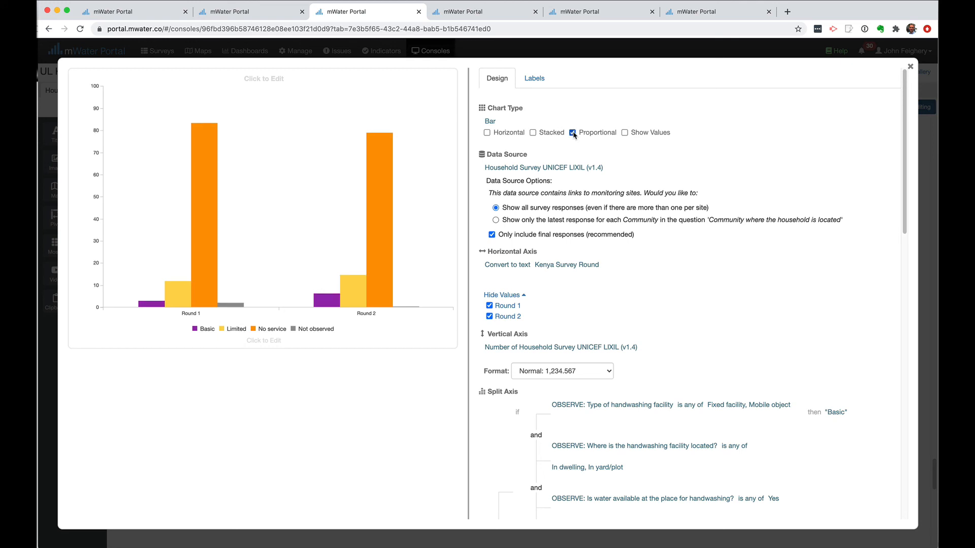
pyautogui.moveTo(440, 251)
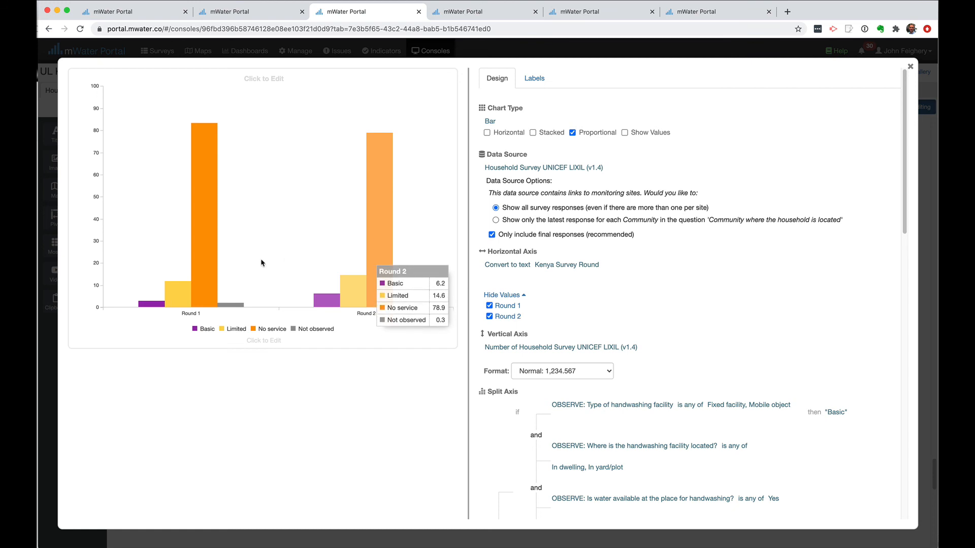
pyautogui.moveTo(216, 237)
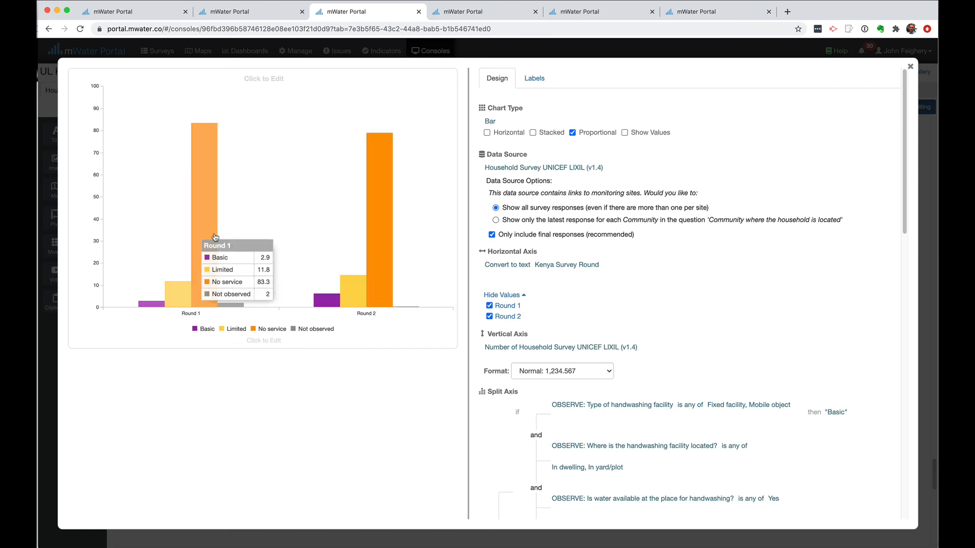
pyautogui.moveTo(385, 194)
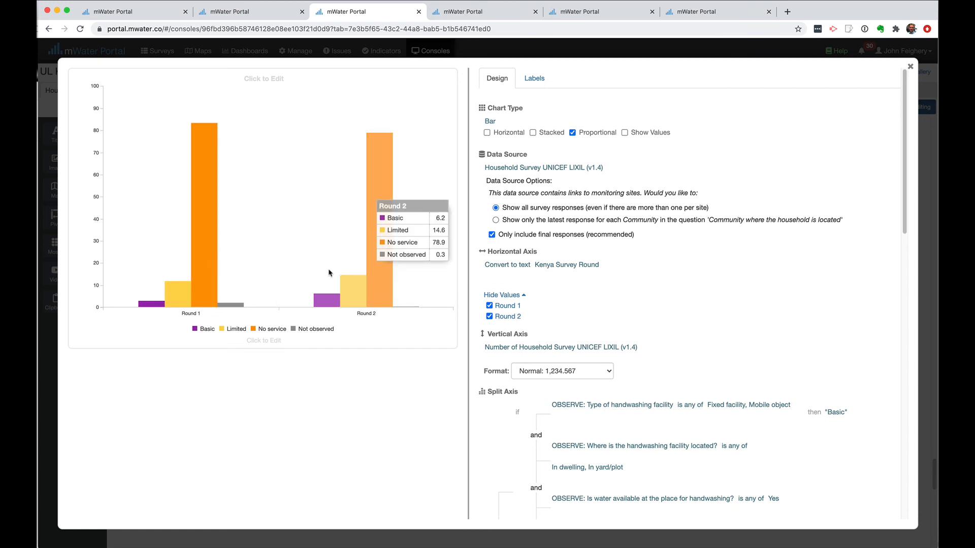
pyautogui.moveTo(195, 176)
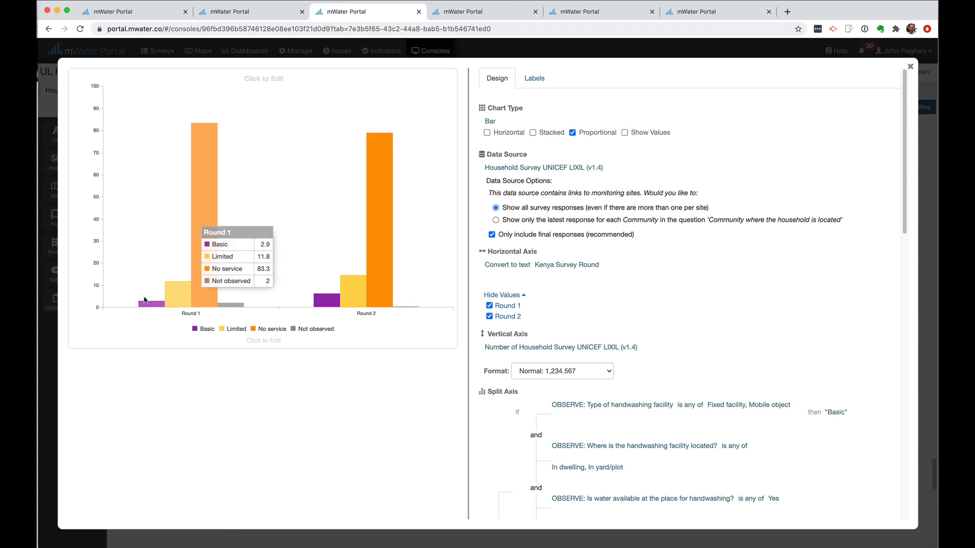
pyautogui.moveTo(330, 304)
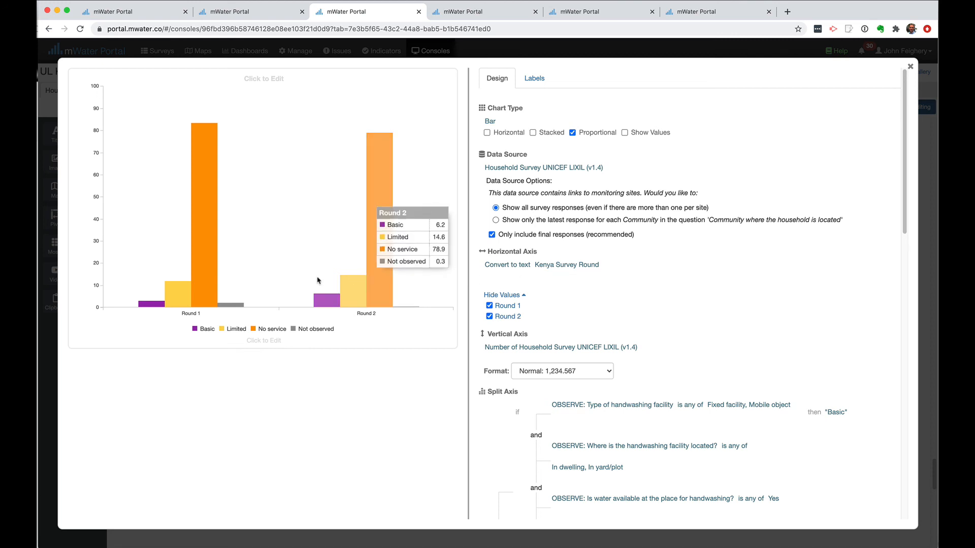
pyautogui.moveTo(166, 113)
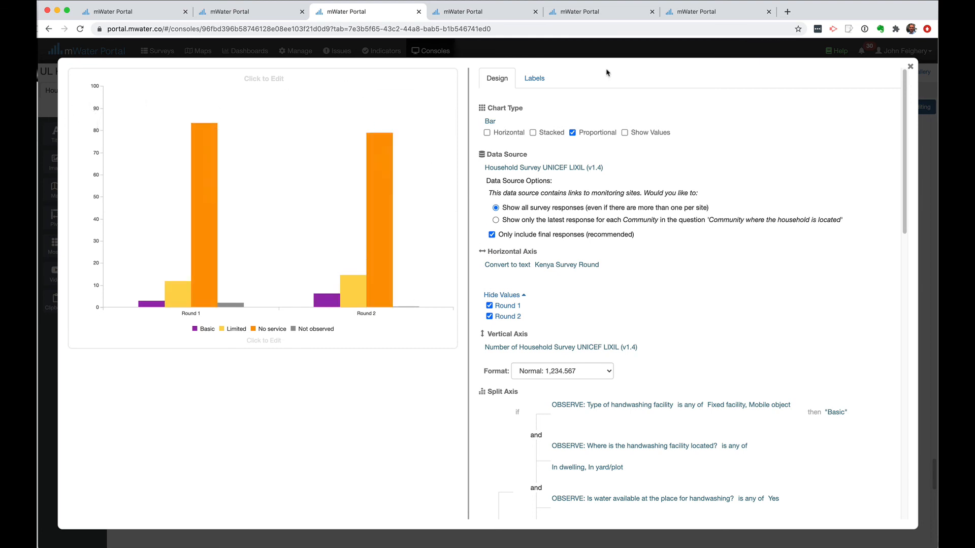
# Show a vertical axis label reading 'Percentage of households'
pyautogui.click(540, 85)
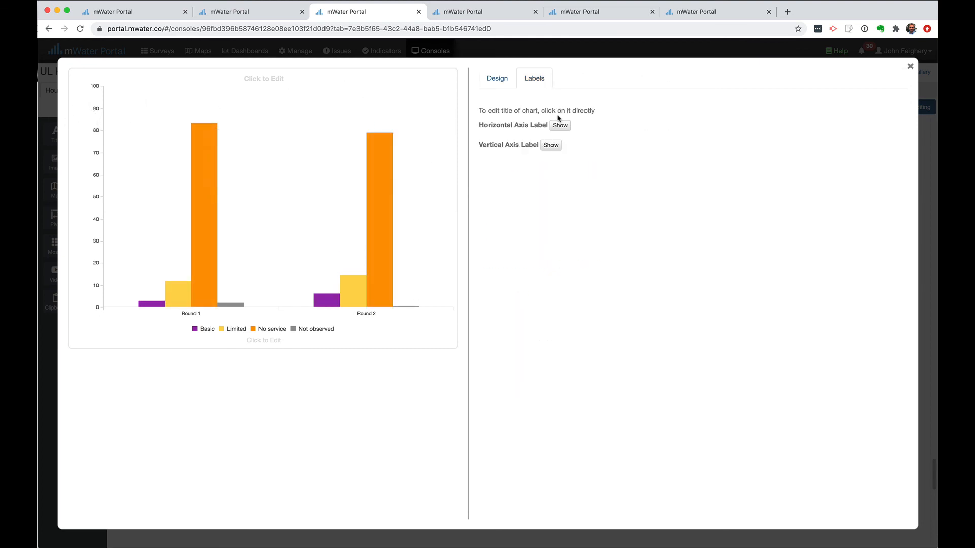
pyautogui.click(551, 145)
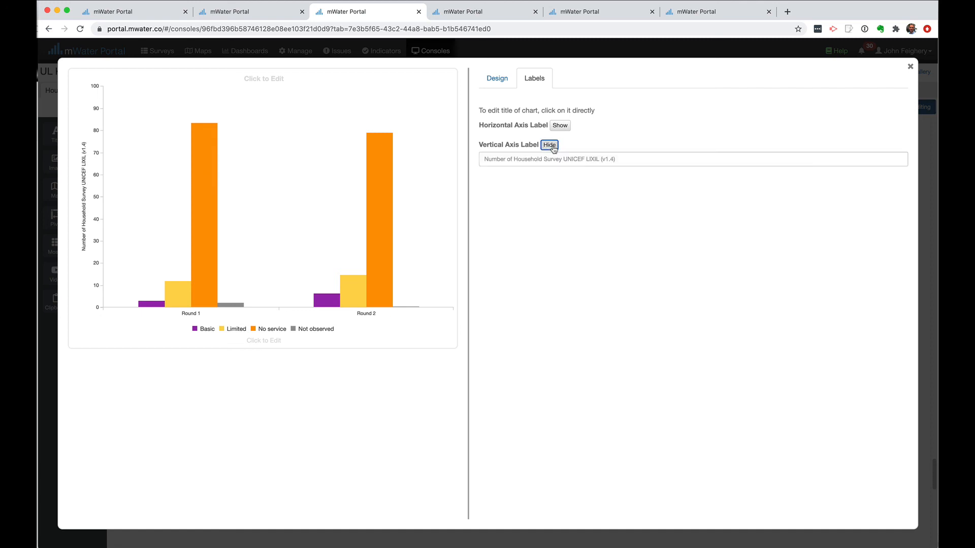
pyautogui.click(527, 162)
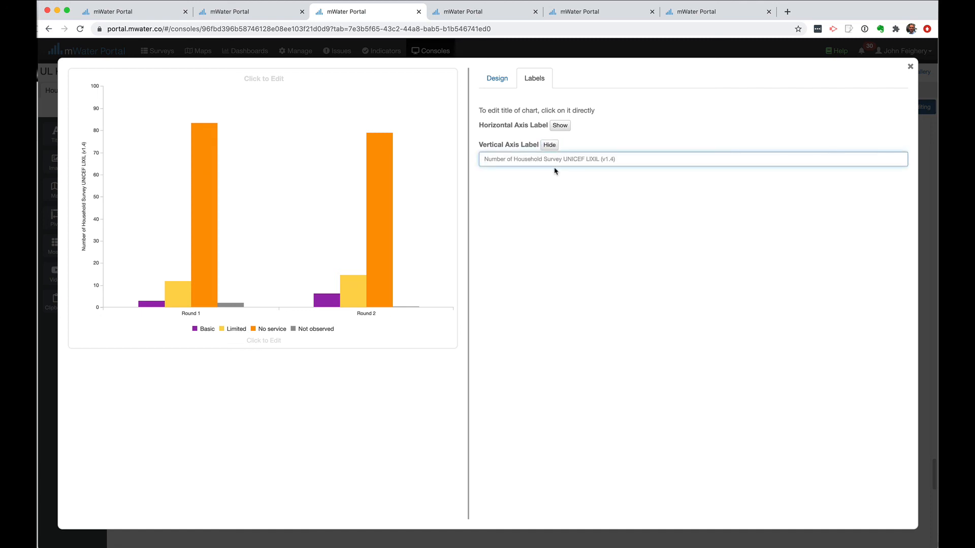
pyautogui.write('Percentag')
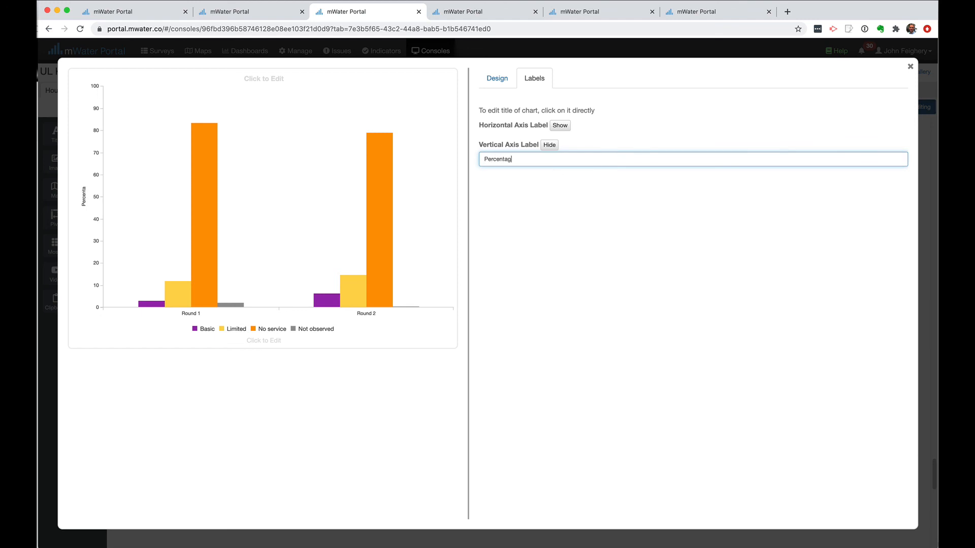
pyautogui.write('e of households')
pyautogui.click(500, 83)
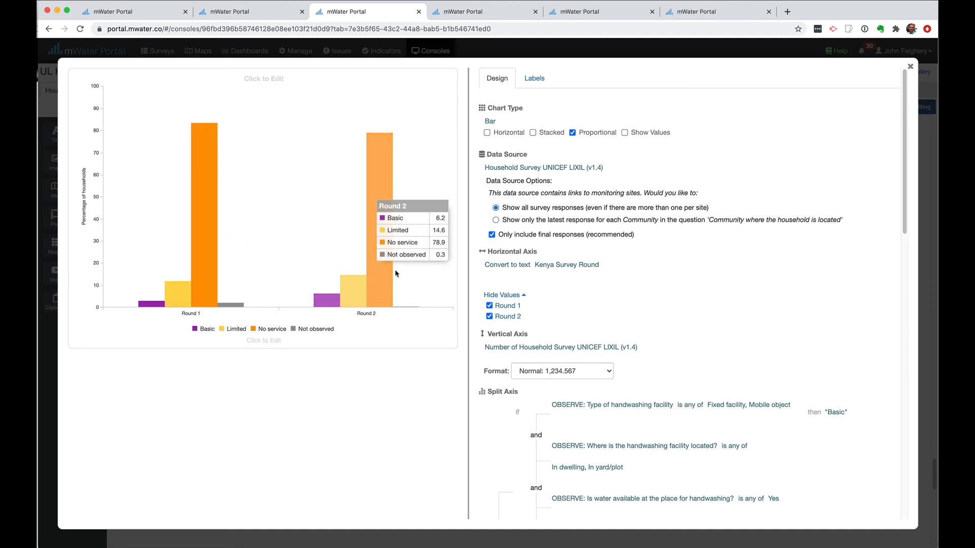
# Switch the chart to stacked bars, toggling Not observed off and back on
pyautogui.click(533, 133)
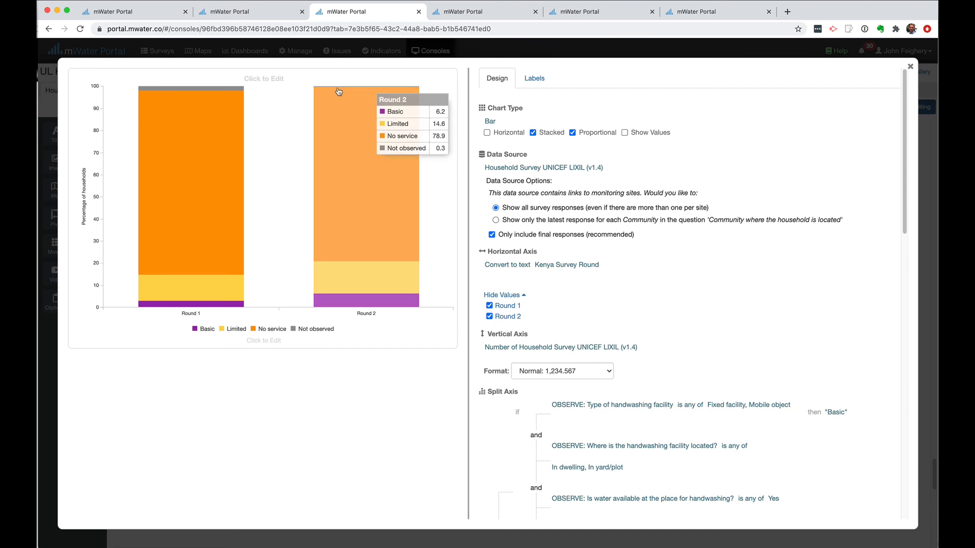
pyautogui.scroll(-15, 629, 335)
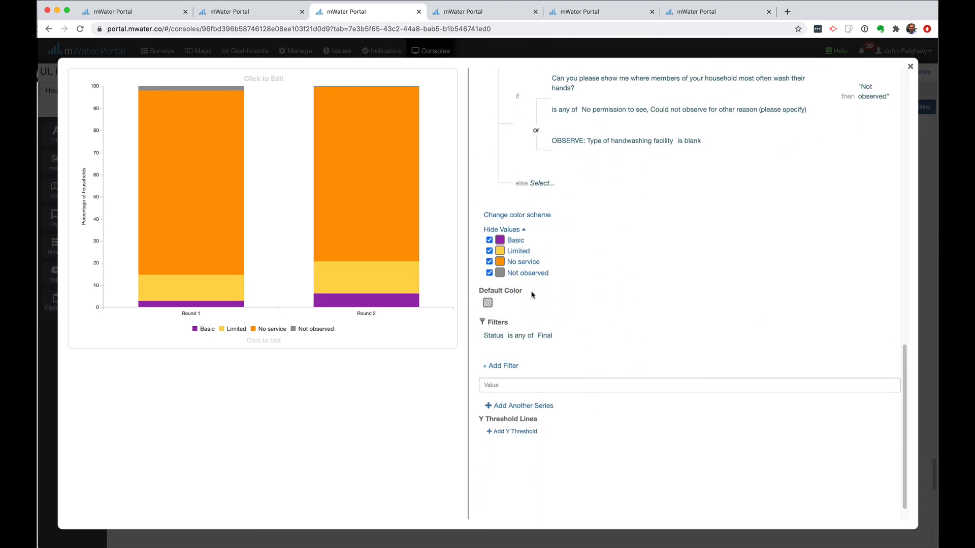
pyautogui.click(490, 274)
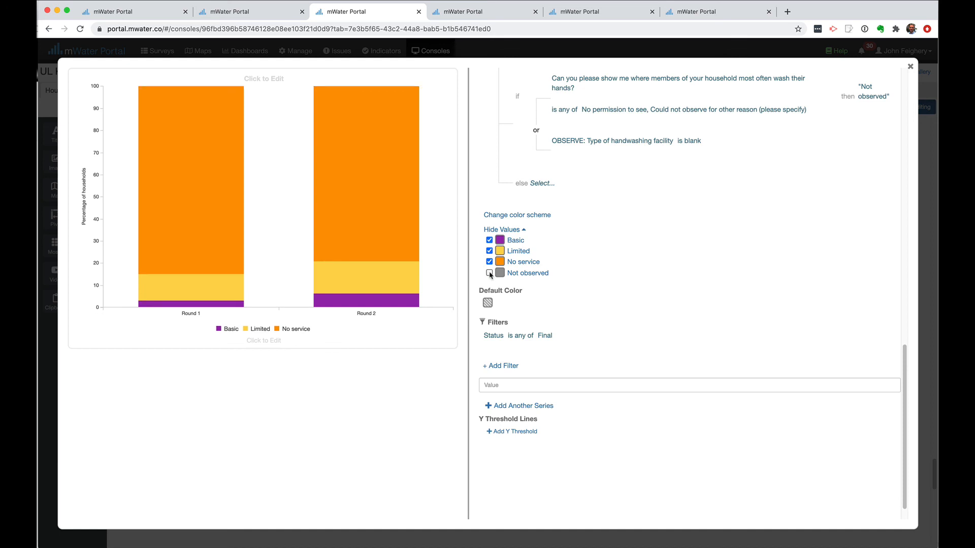
pyautogui.click(490, 273)
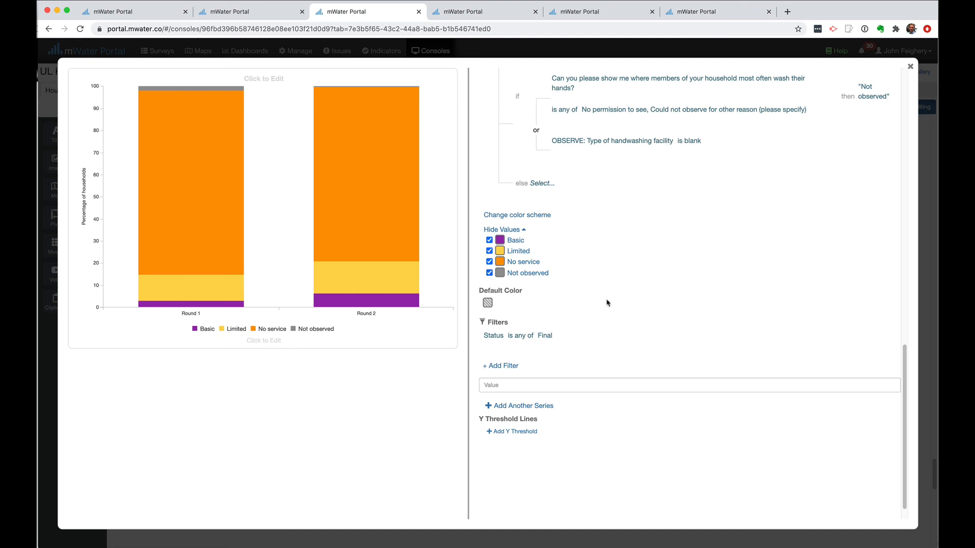
pyautogui.moveTo(175, 283)
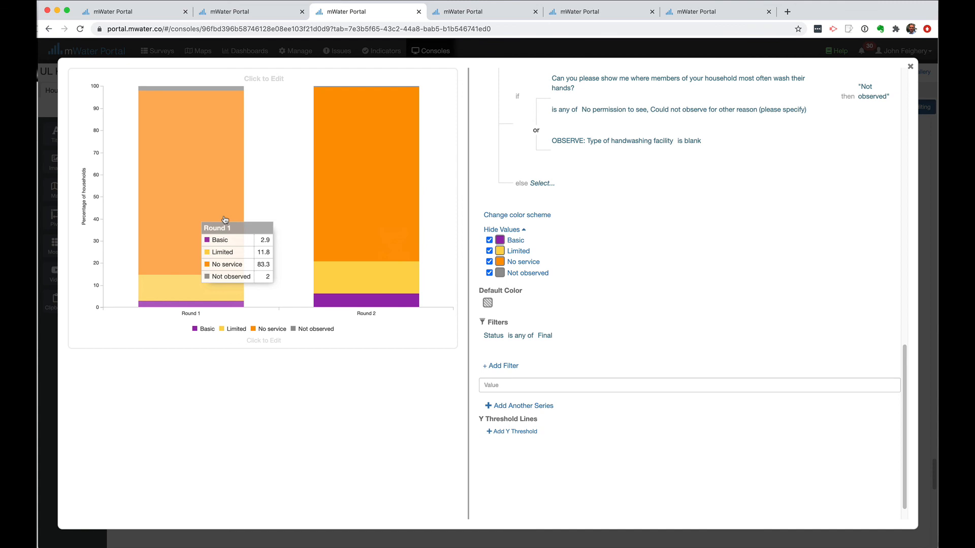
# Enter 'Household hygiene service level (JMP)' as the chart title and close the editor
pyautogui.moveTo(359, 162)
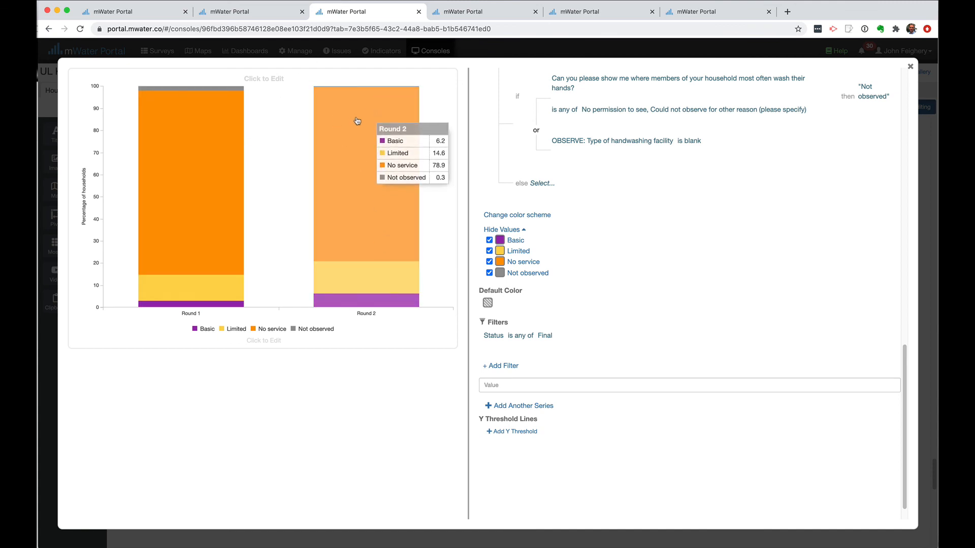
pyautogui.click(269, 79)
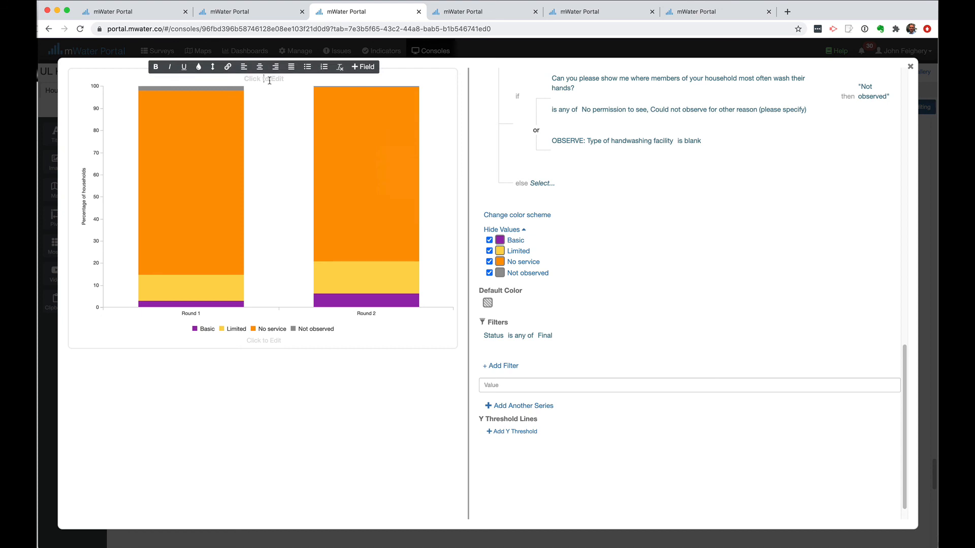
pyautogui.write('Household hygiene service level (JMP)')
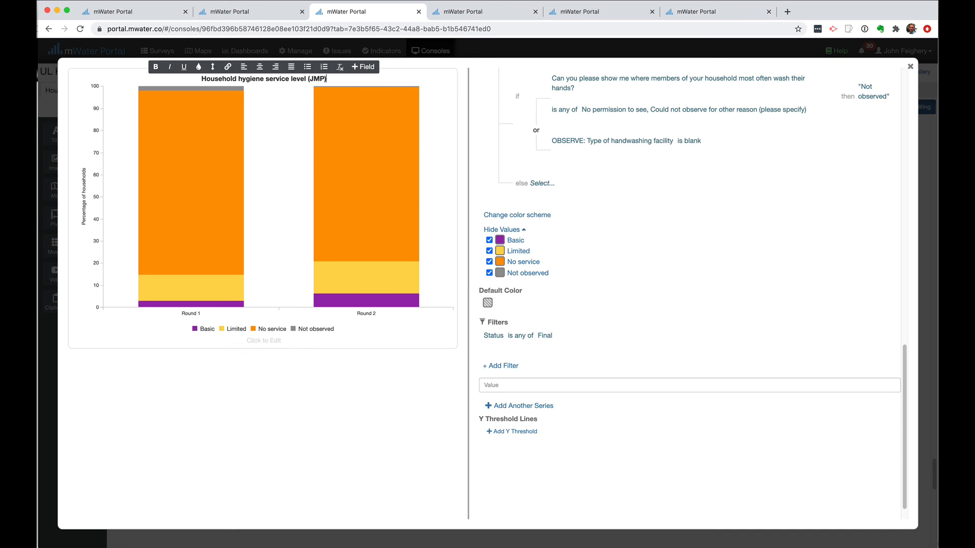
pyautogui.press('Return')
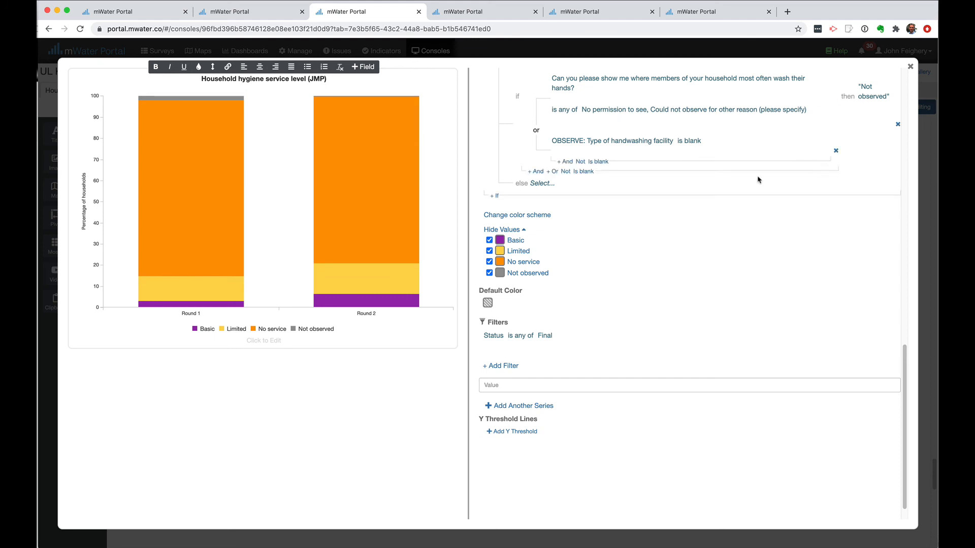
pyautogui.click(910, 66)
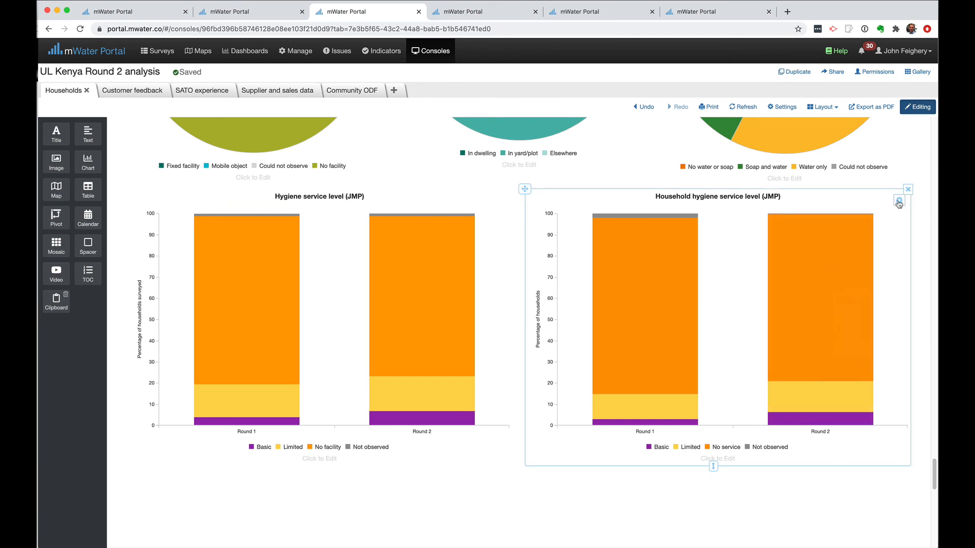
# Export the chart's data twice using Export Data from its gear menu
pyautogui.click(899, 201)
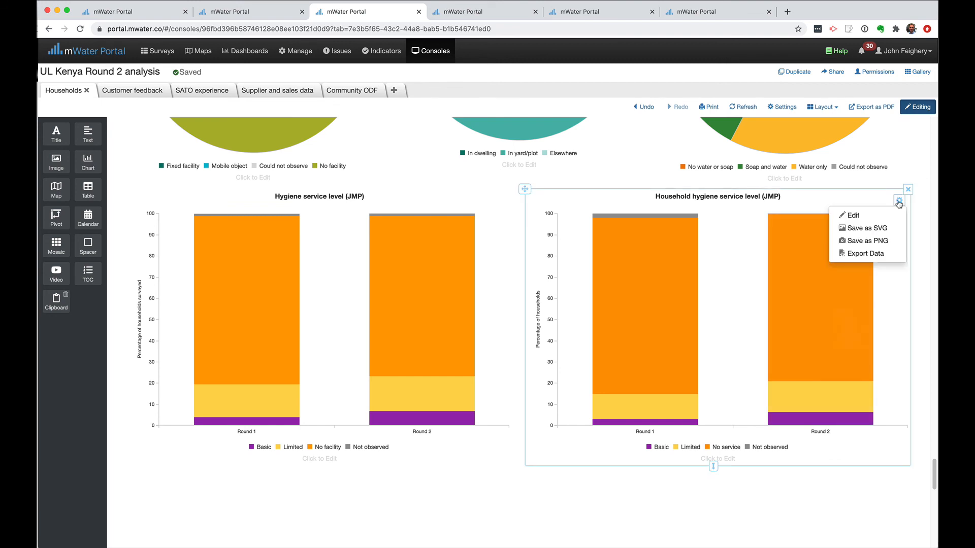
pyautogui.click(863, 255)
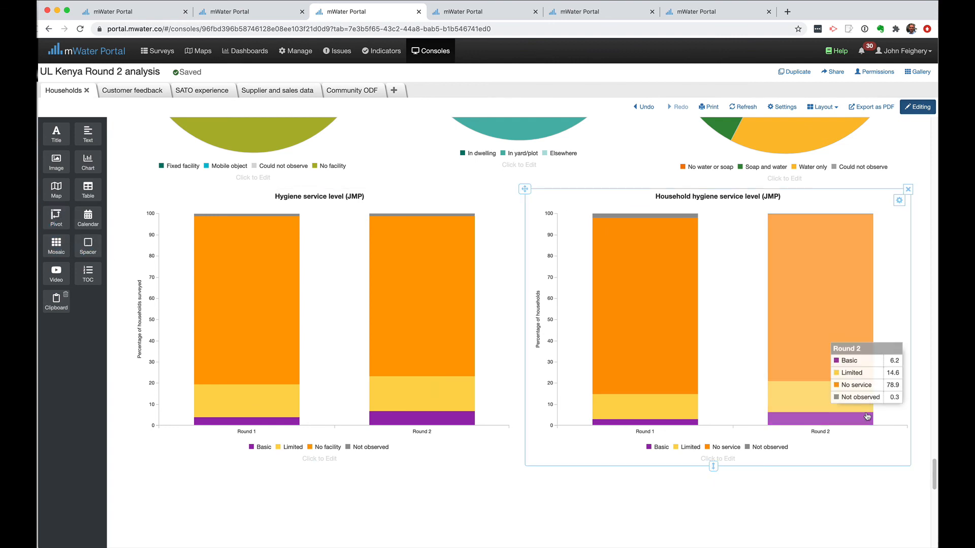
pyautogui.click(899, 201)
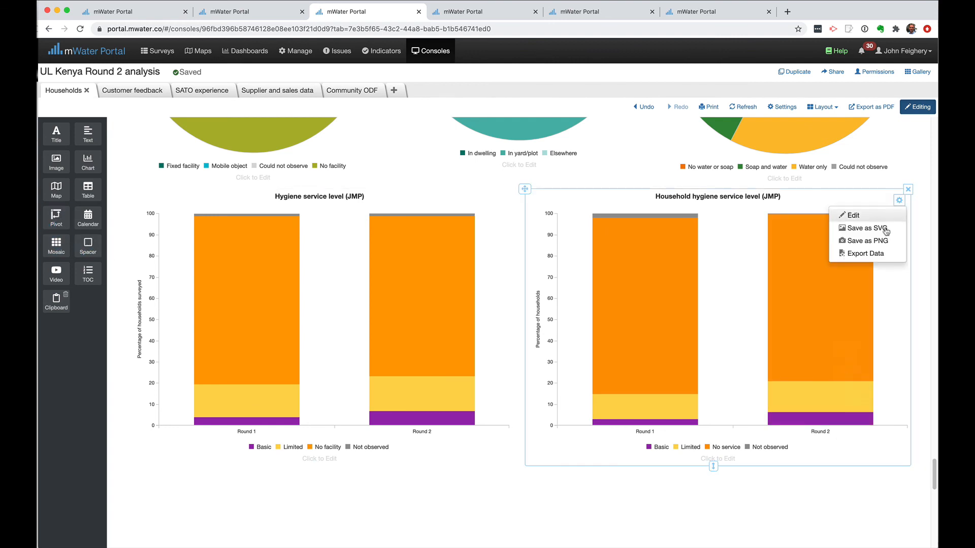
pyautogui.click(872, 257)
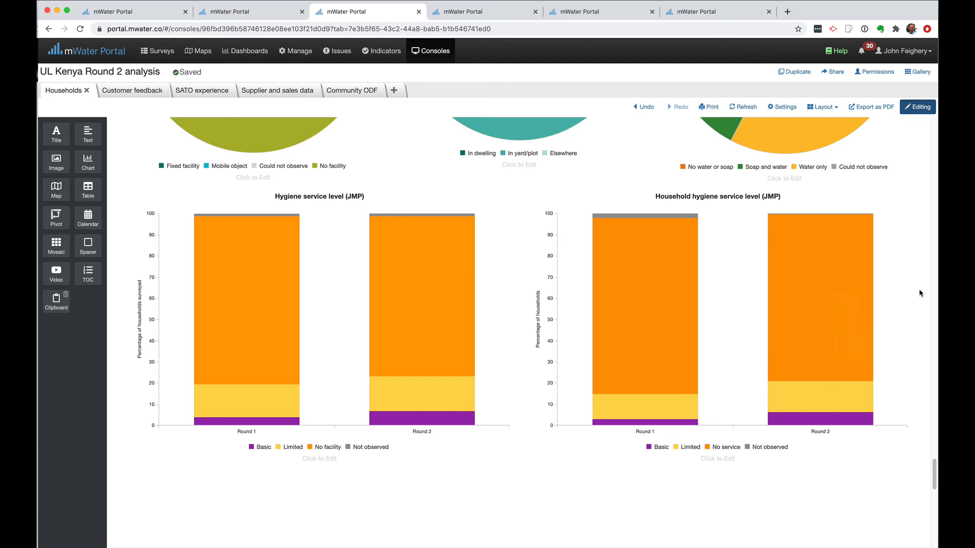